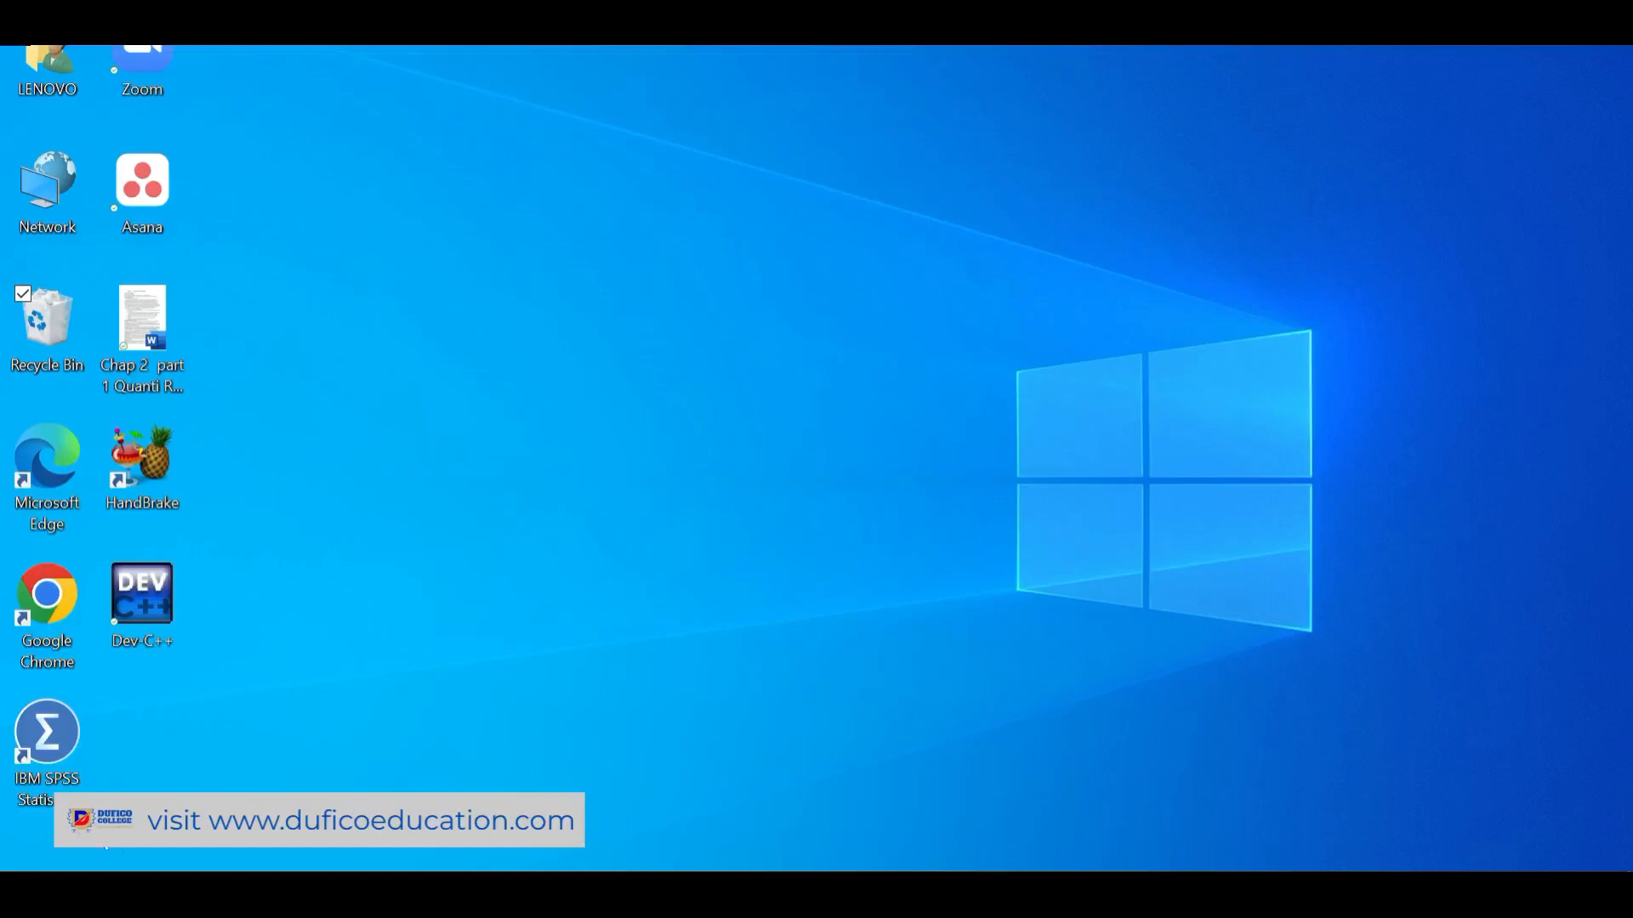
Launch the Anaconda3-2021.11-Windows-x86_64 installer from Downloads, allowing it past the SmartScreen warning
{"action": "left_click", "coordinate": [160, 889]}
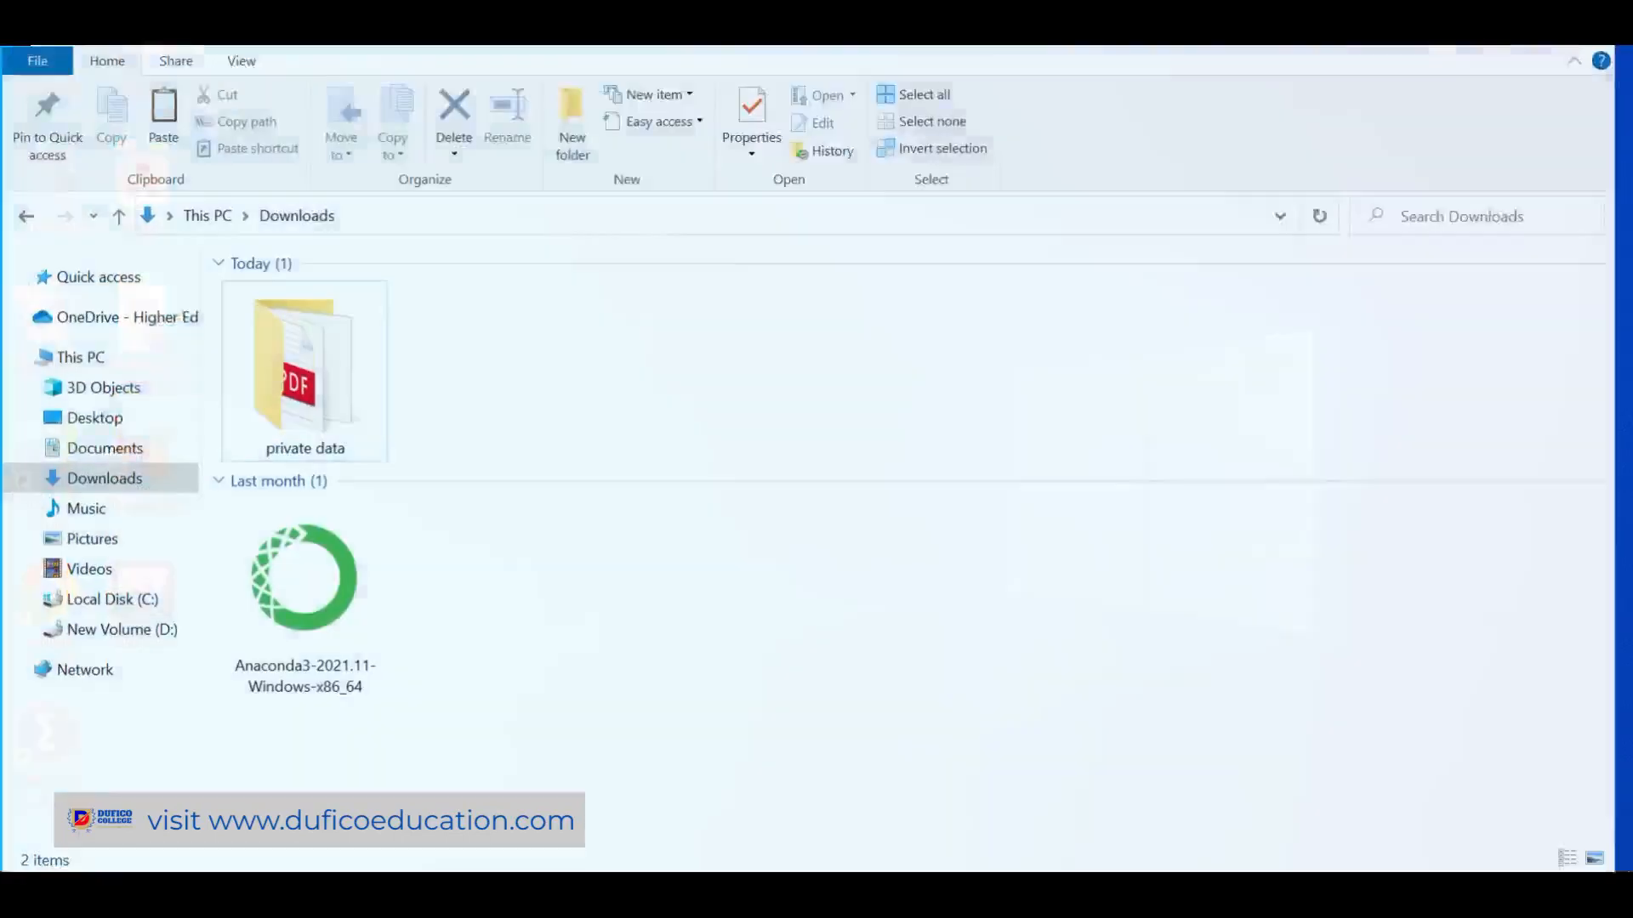
{"action": "left_click", "coordinate": [304, 598]}
{"action": "double_click", "coordinate": [305, 599]}
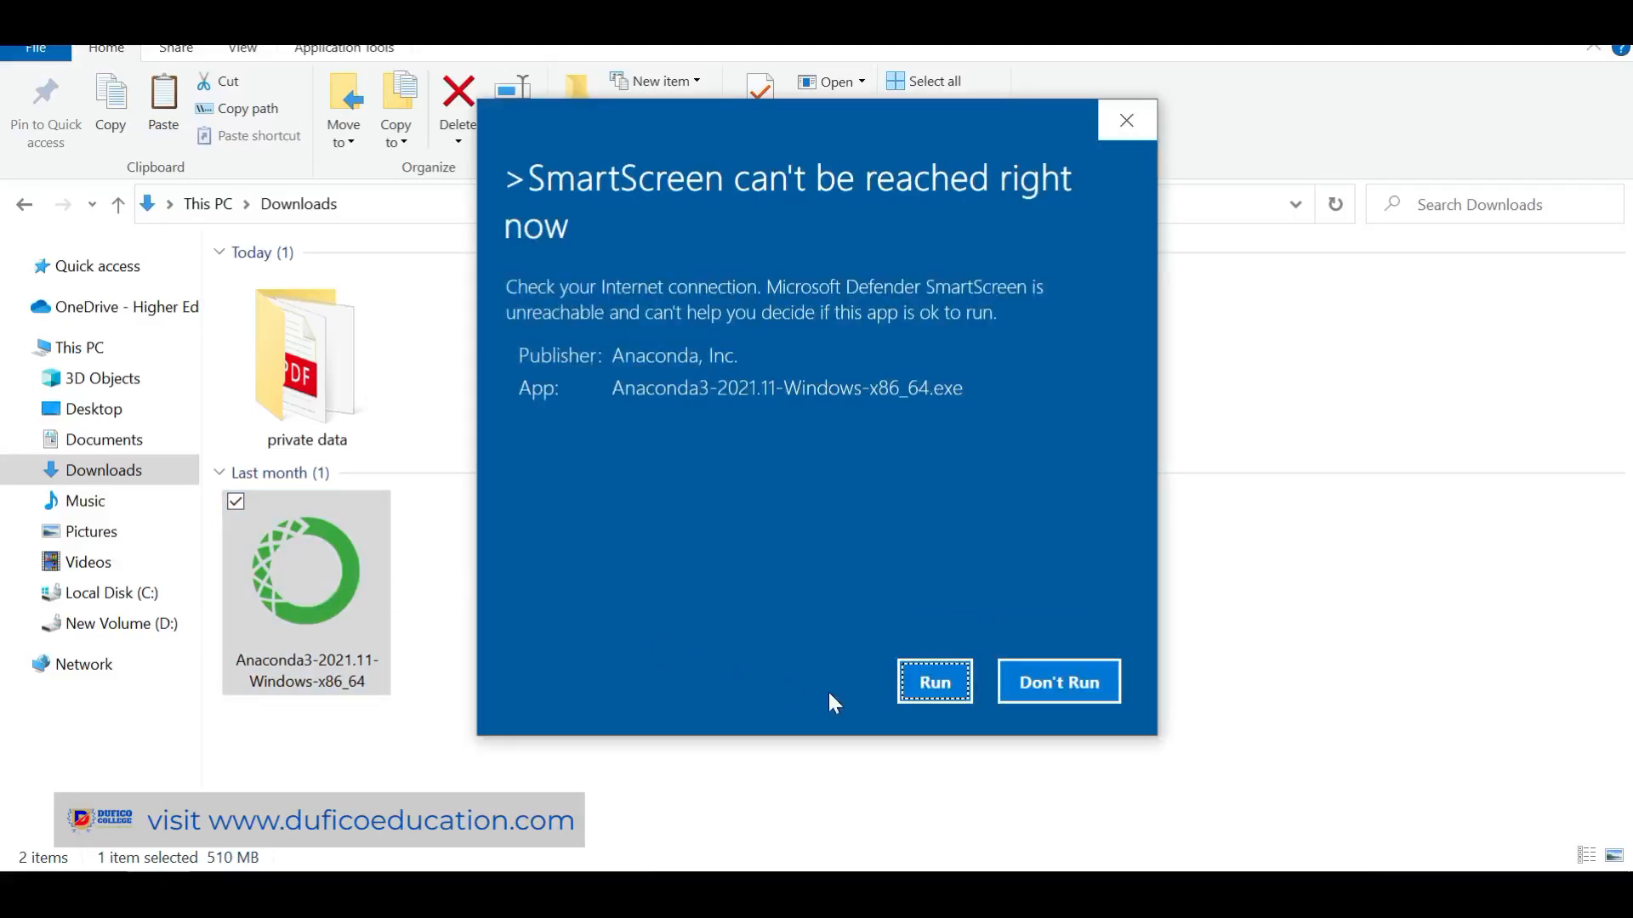
{"action": "left_click", "coordinate": [928, 693]}
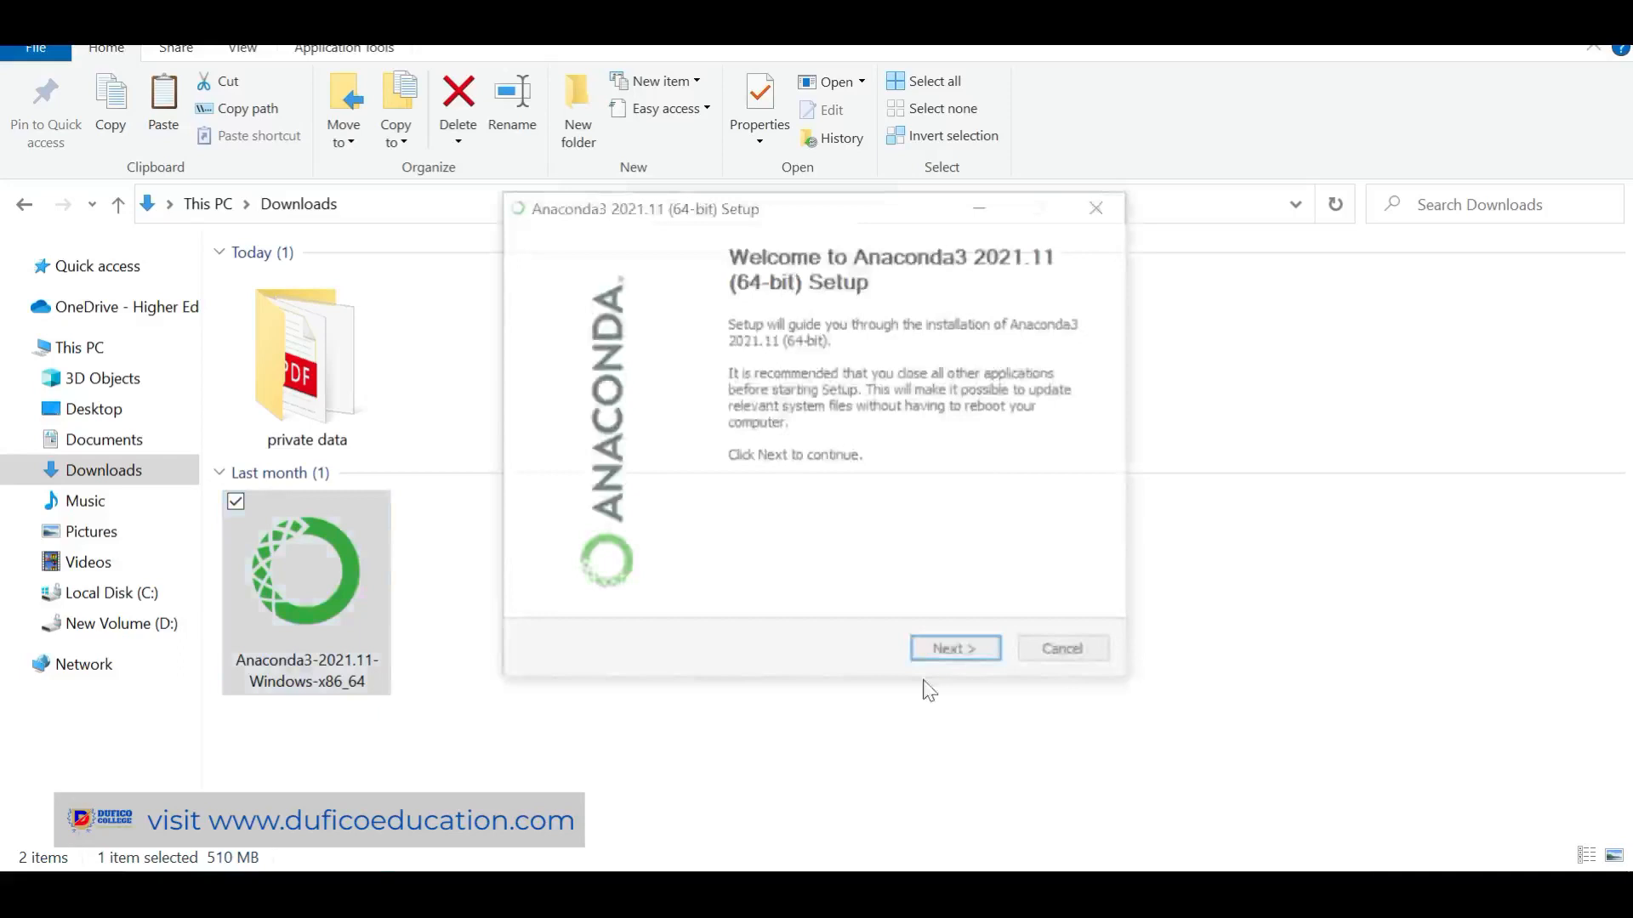
Accept the licence and install Anaconda3 for Just Me in the default folder with default options
{"action": "left_click", "coordinate": [935, 657]}
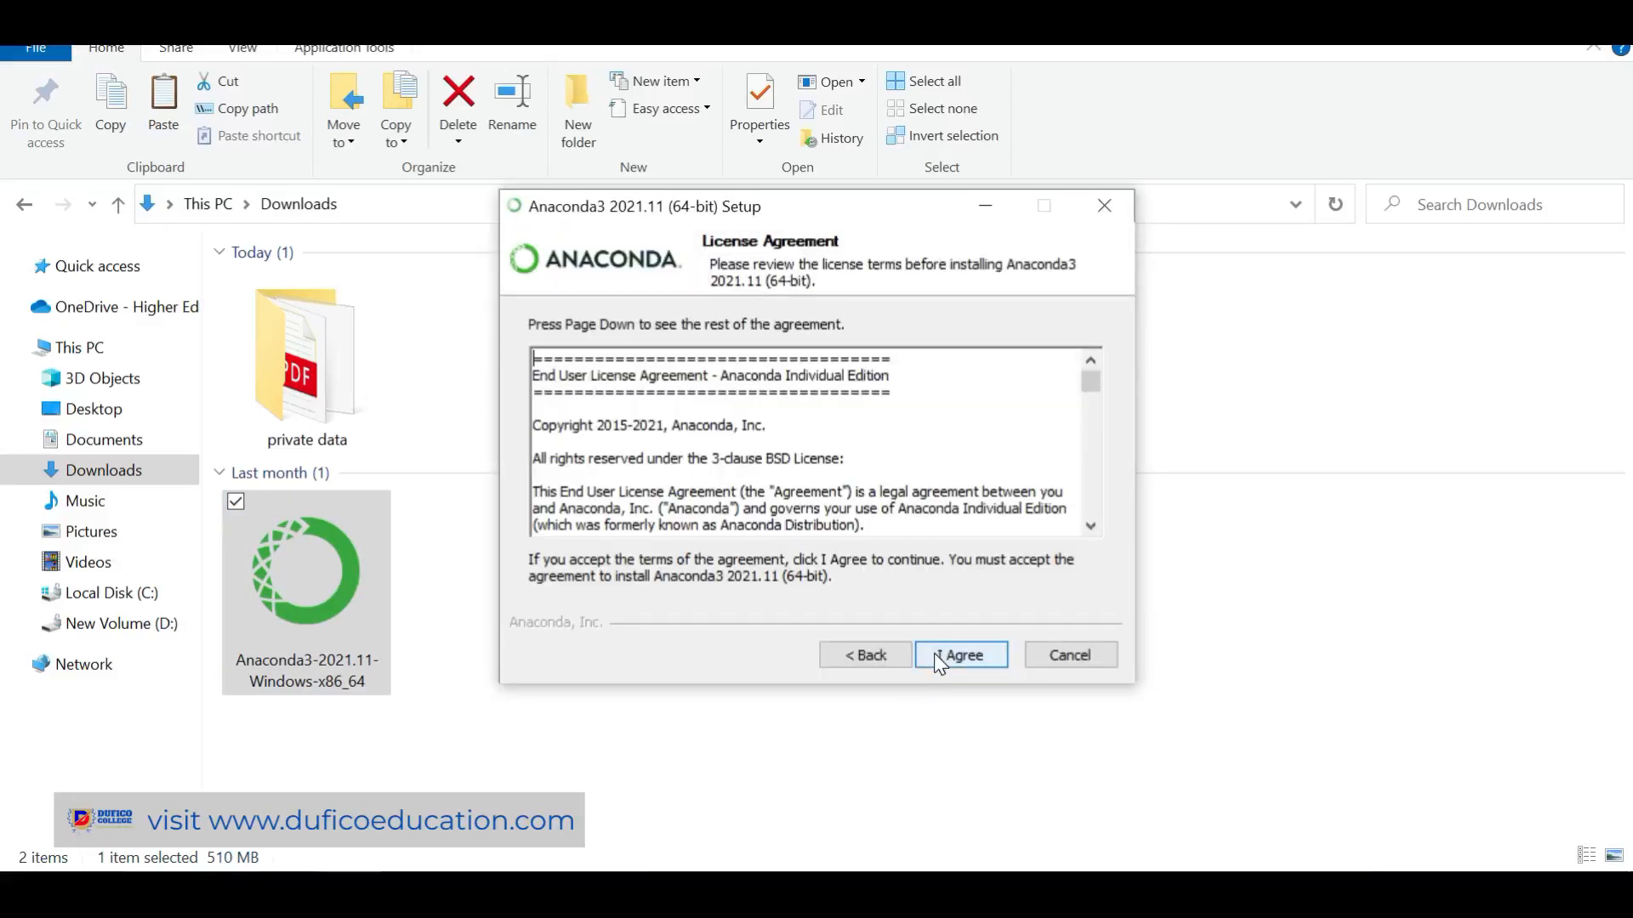
{"action": "left_click", "coordinate": [935, 656]}
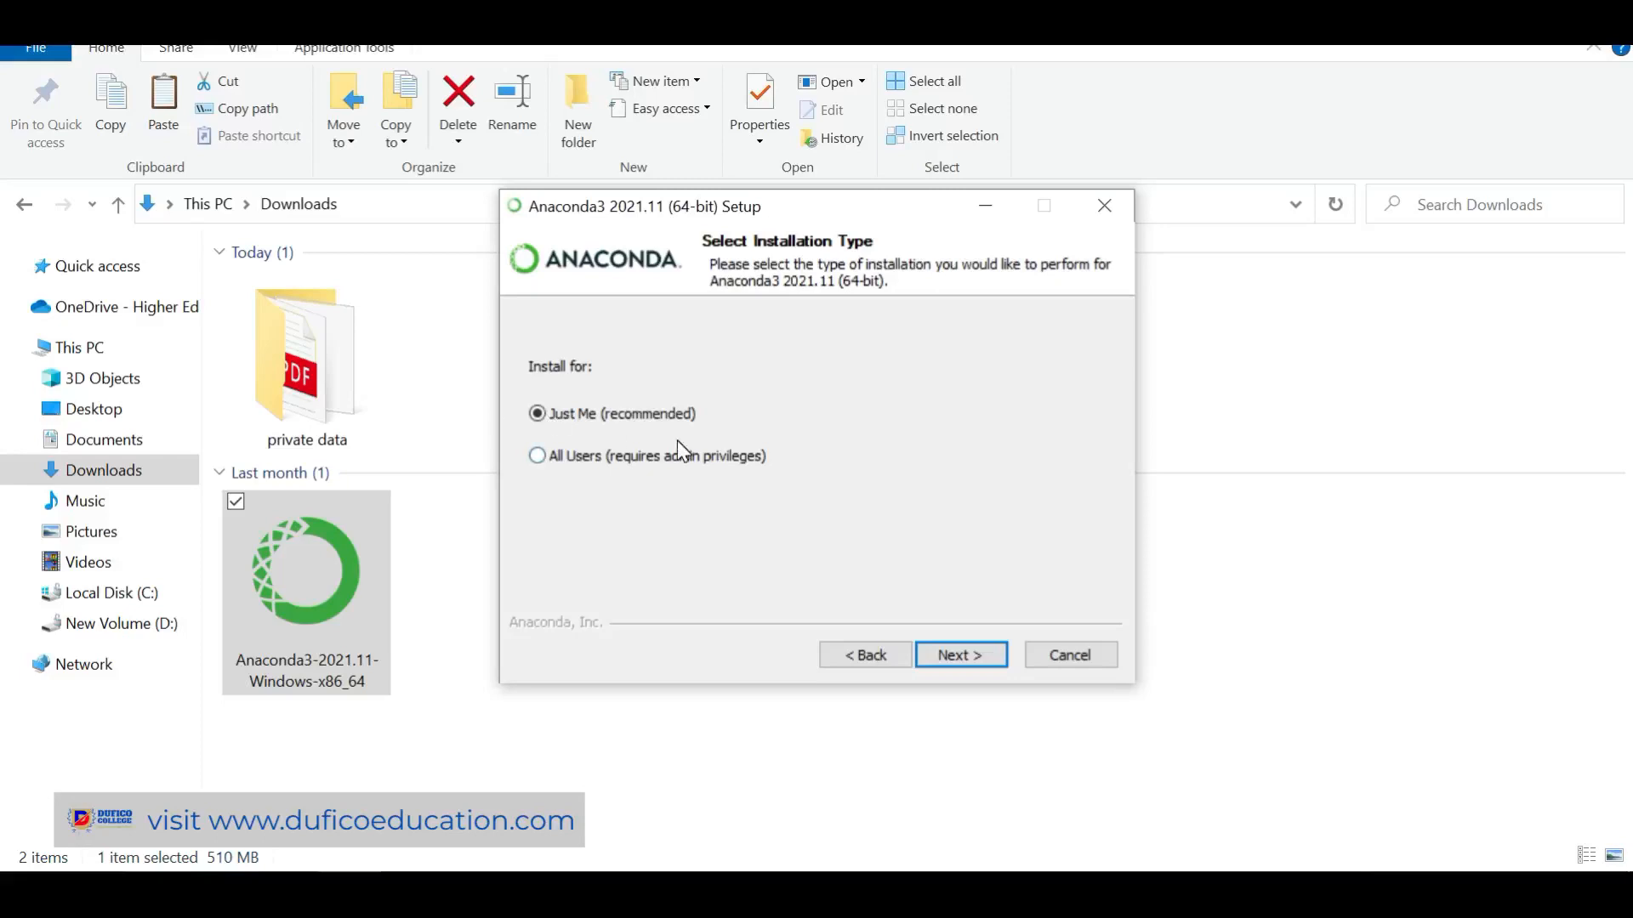
{"action": "left_click", "coordinate": [975, 656]}
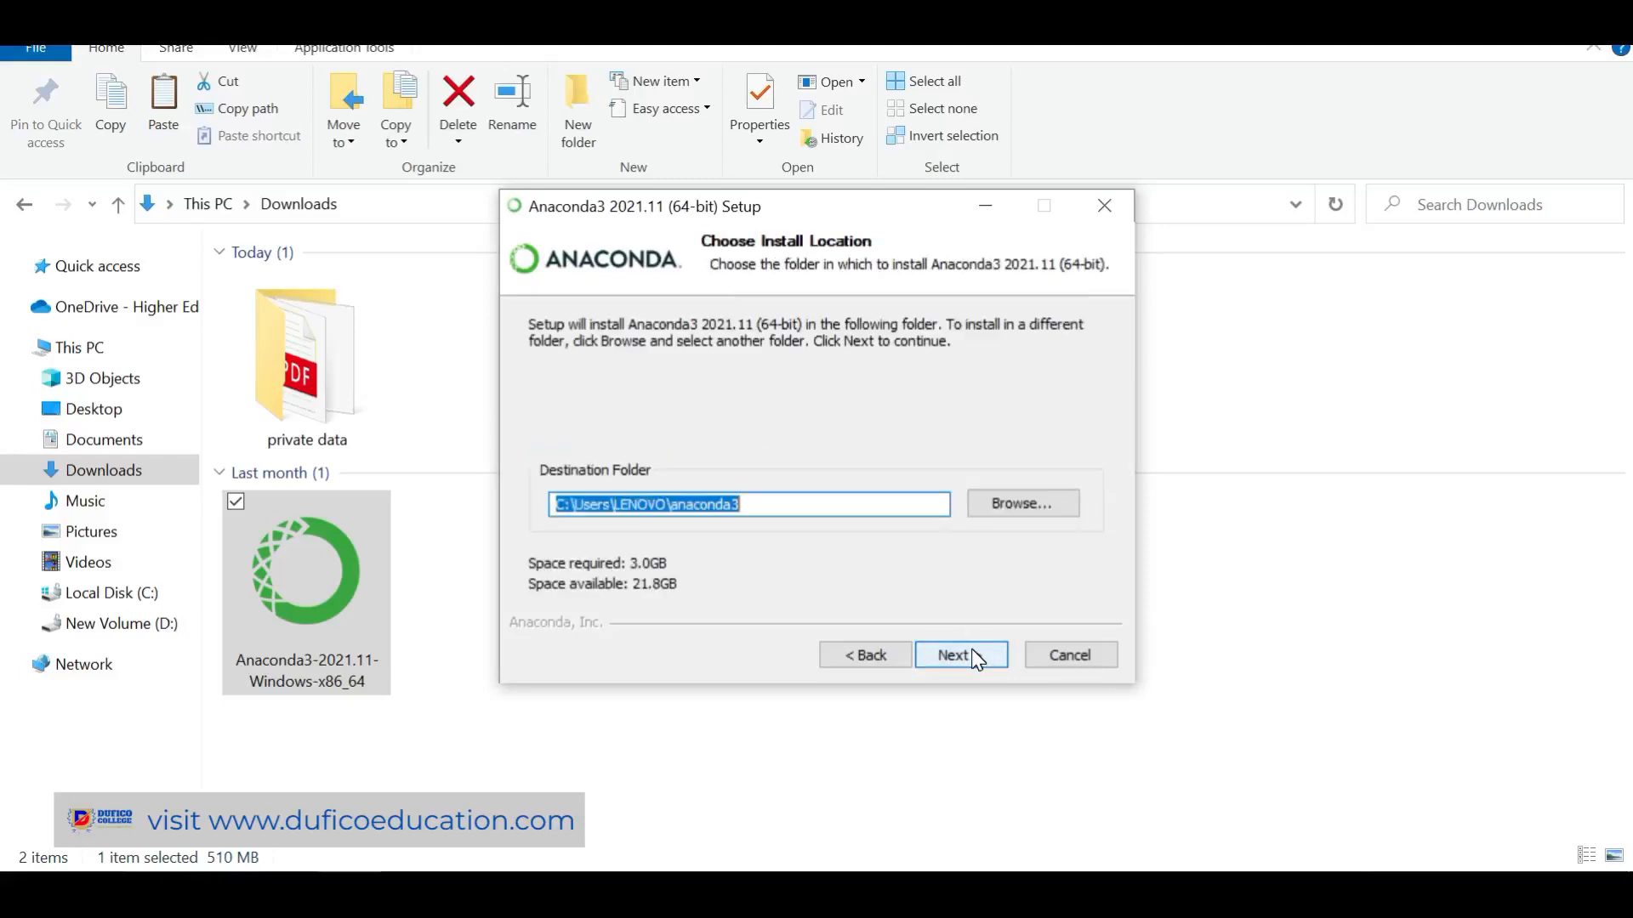
{"action": "left_click", "coordinate": [975, 656]}
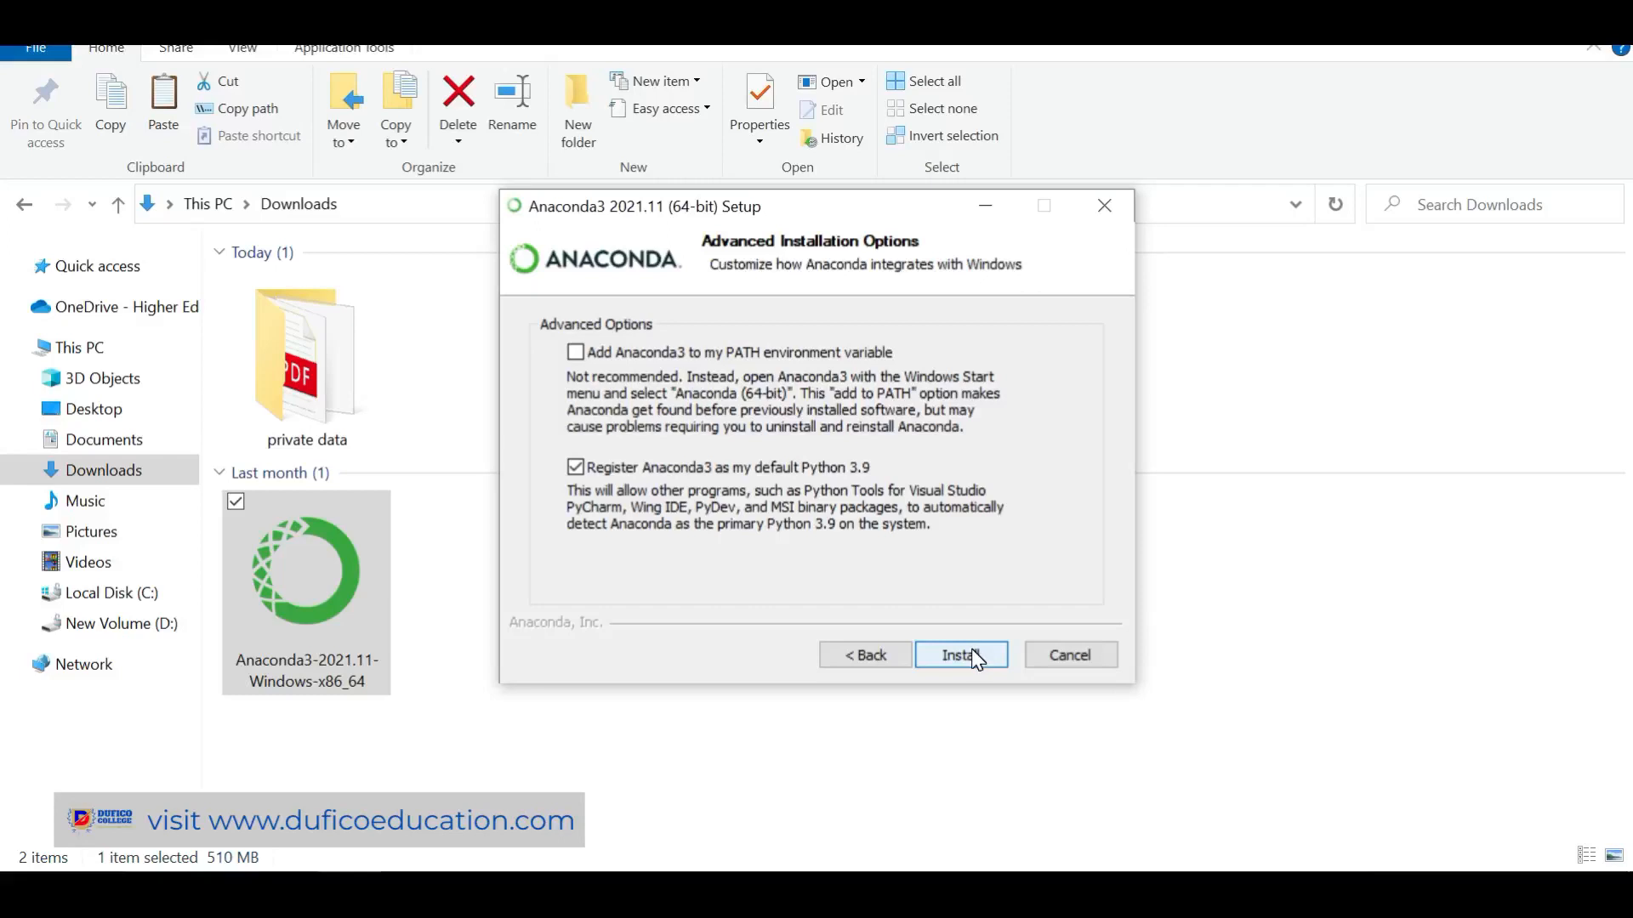
{"action": "left_click", "coordinate": [974, 656]}
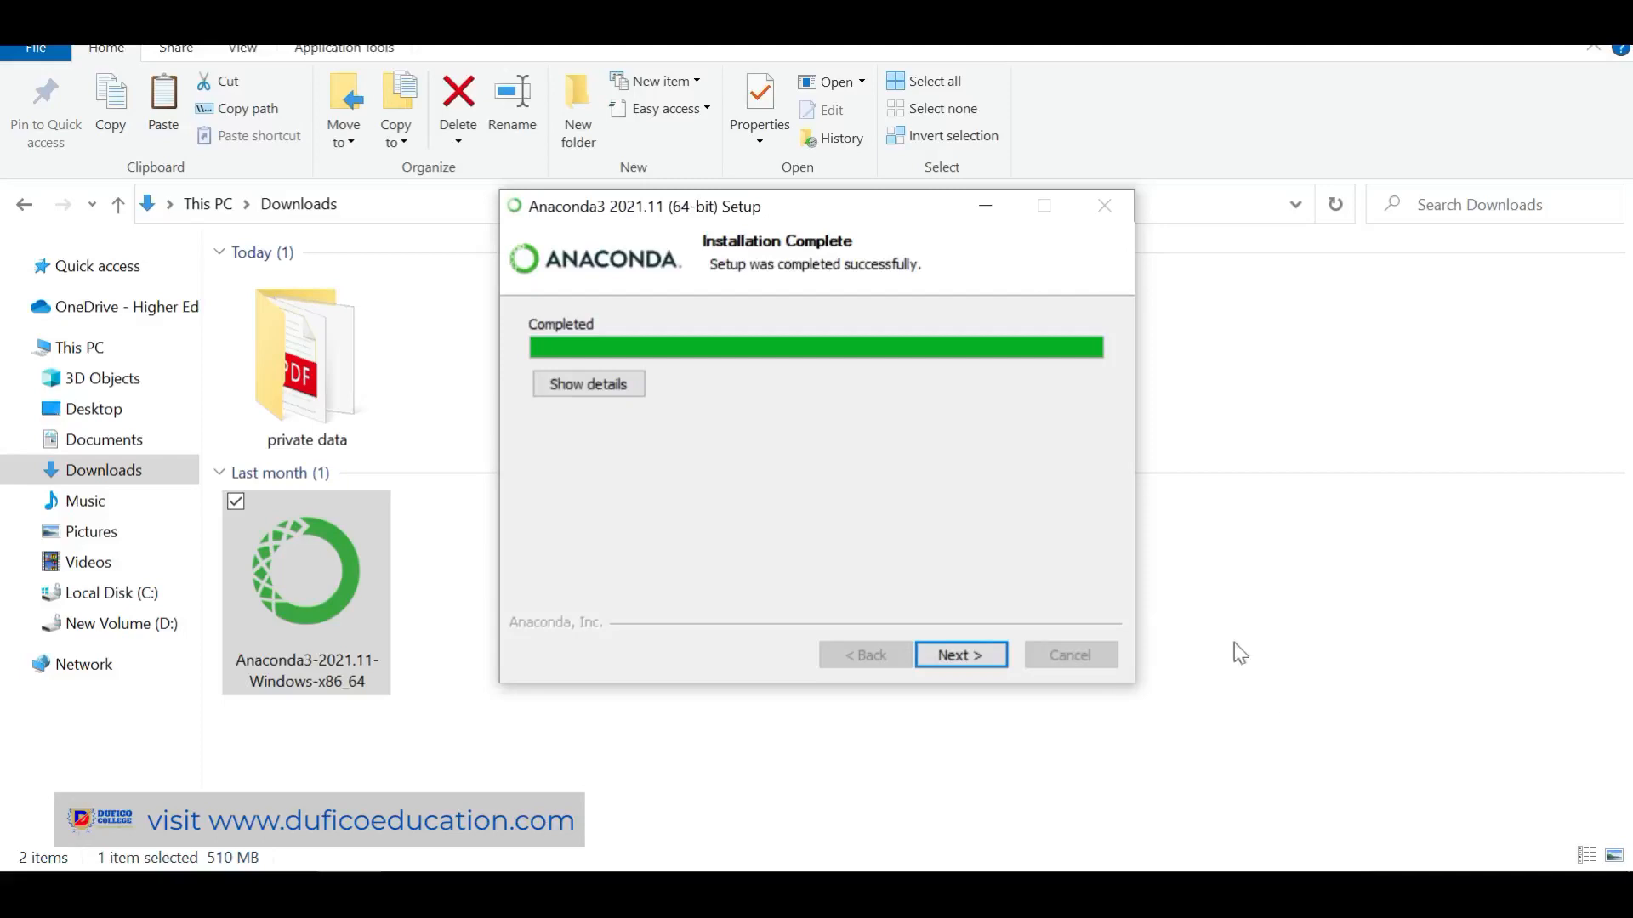
Finish the Anaconda3 setup past the PyCharm page and close the installer
{"action": "left_click", "coordinate": [940, 654]}
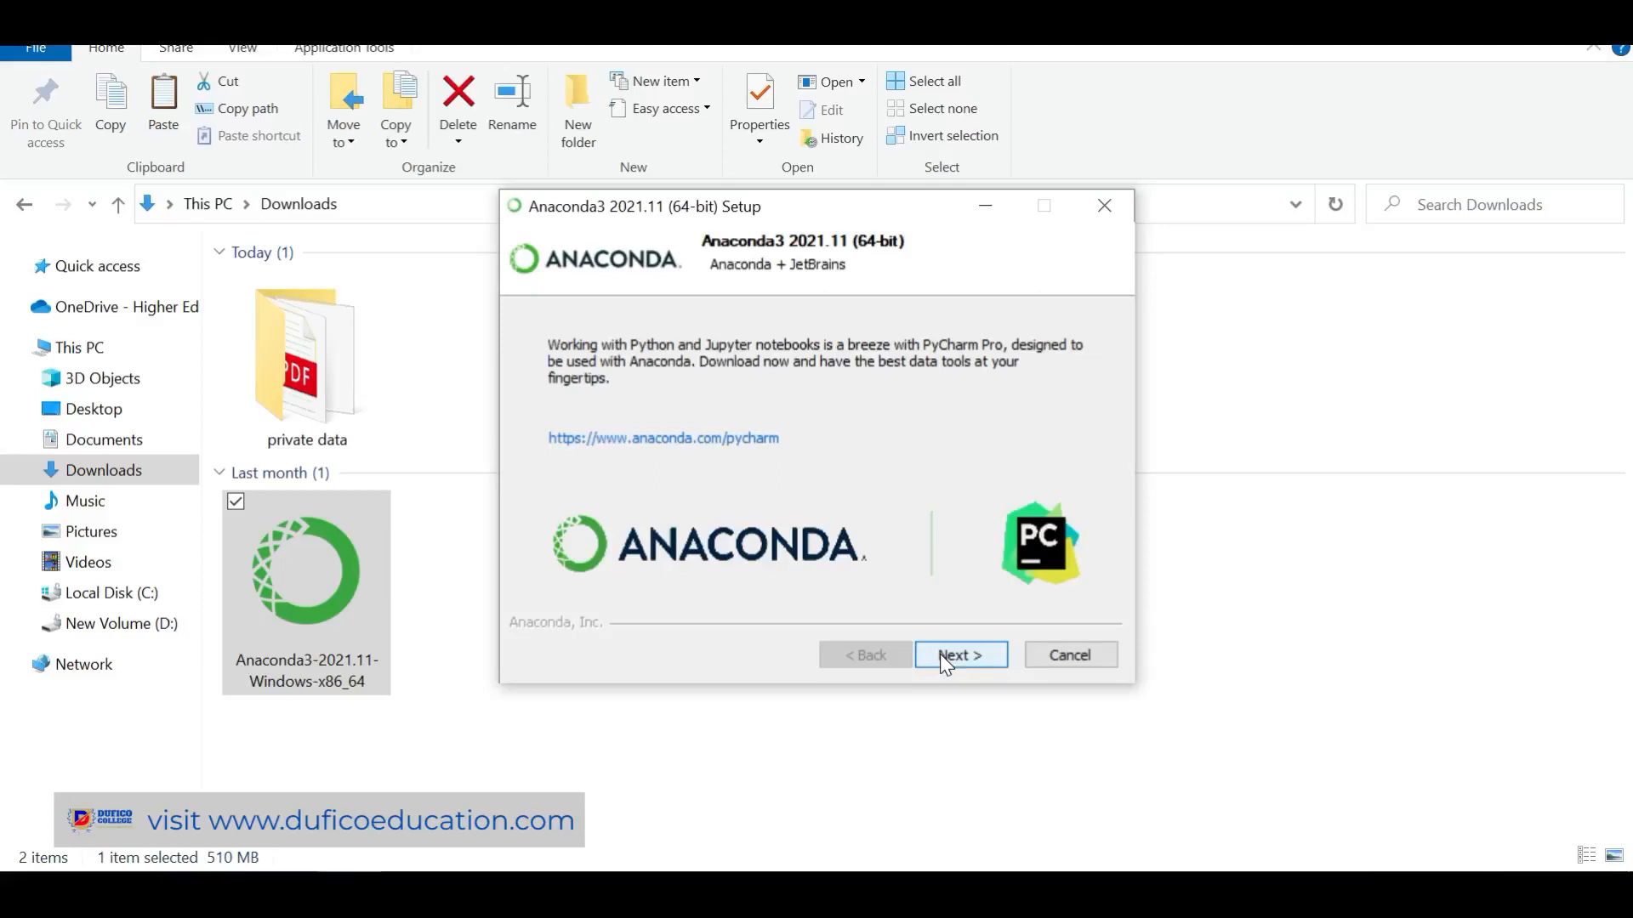
{"action": "left_click", "coordinate": [941, 655]}
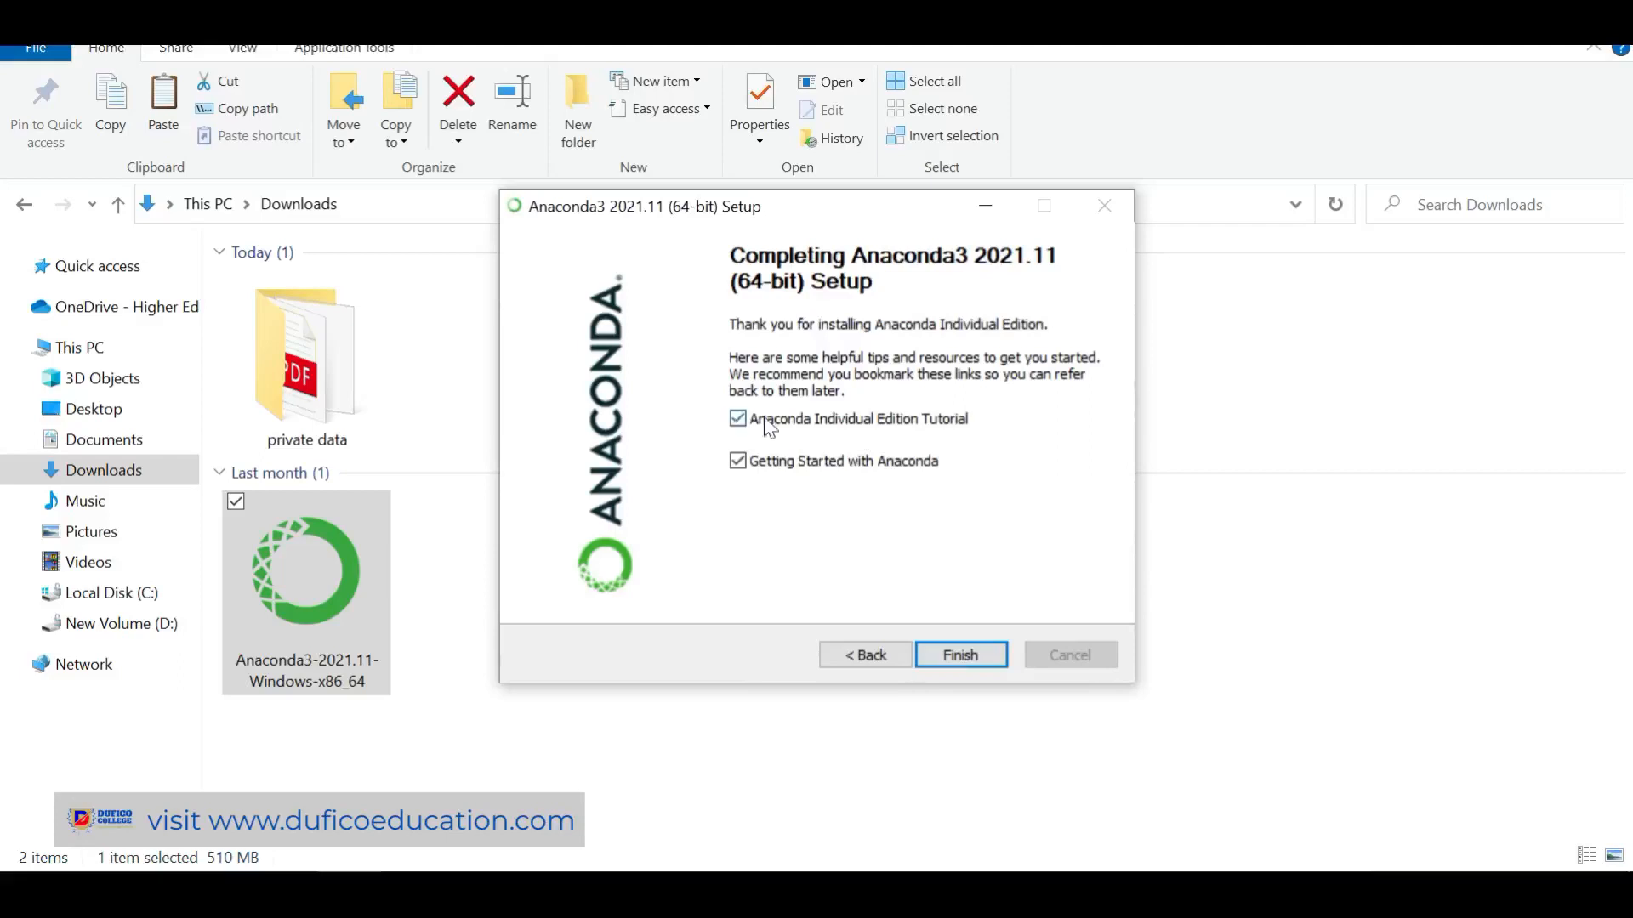
{"action": "left_click", "coordinate": [724, 416]}
{"action": "left_click", "coordinate": [972, 650]}
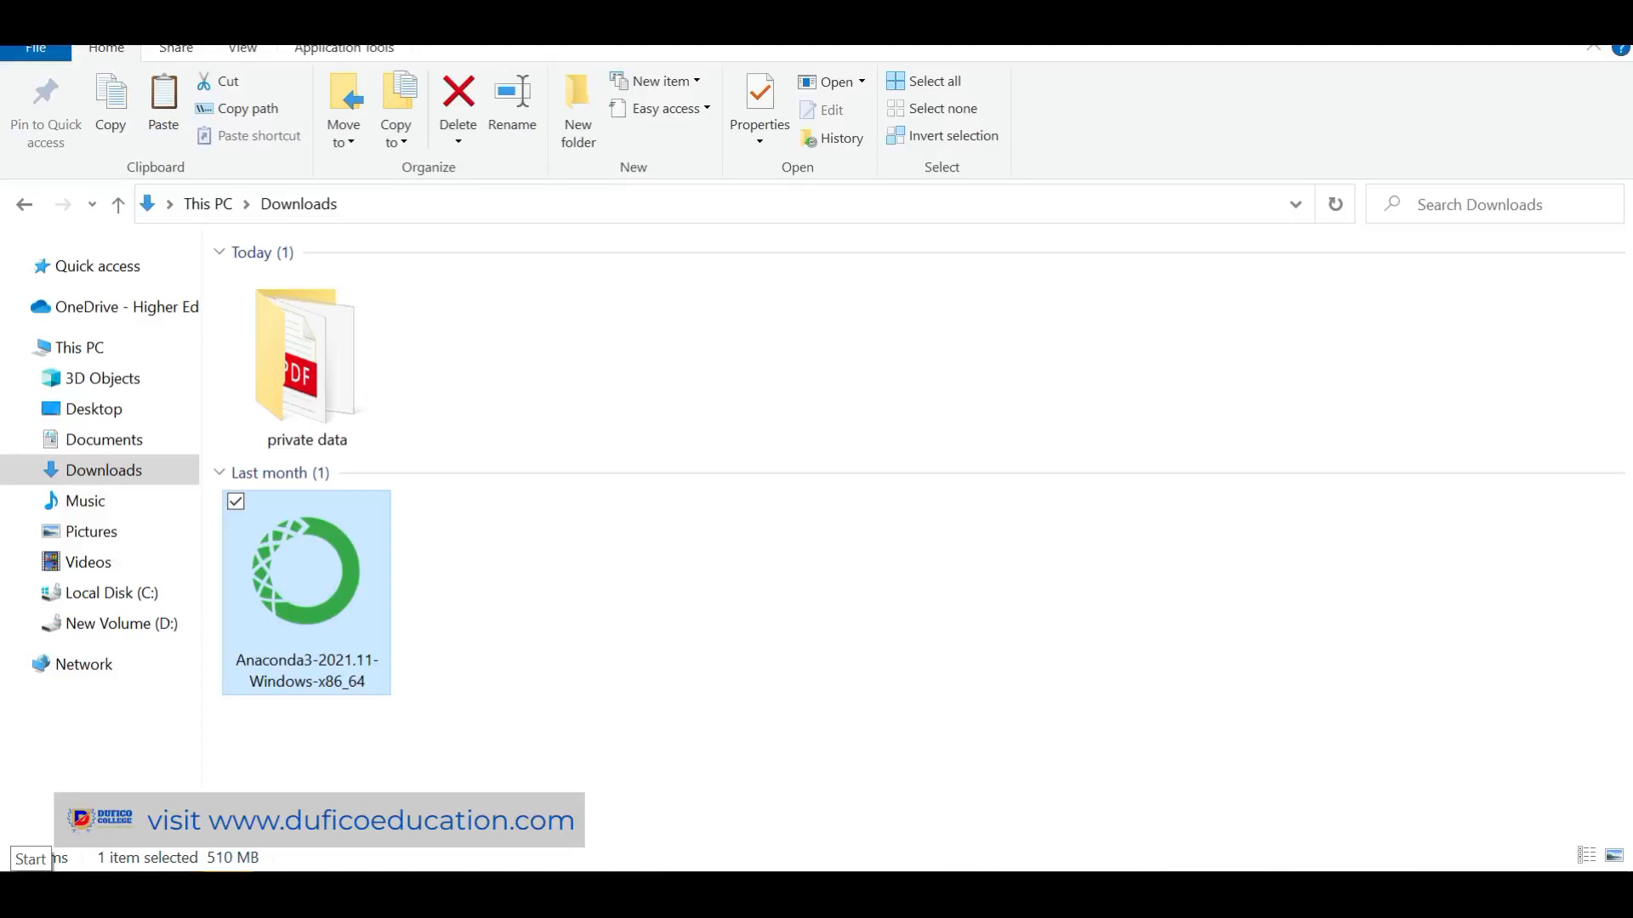
Start Anaconda Navigator (anaconda3) from the Anaconda3 (64-bit) folder in the Start menu
{"action": "left_click", "coordinate": [490, 673]}
{"action": "left_click", "coordinate": [31, 893]}
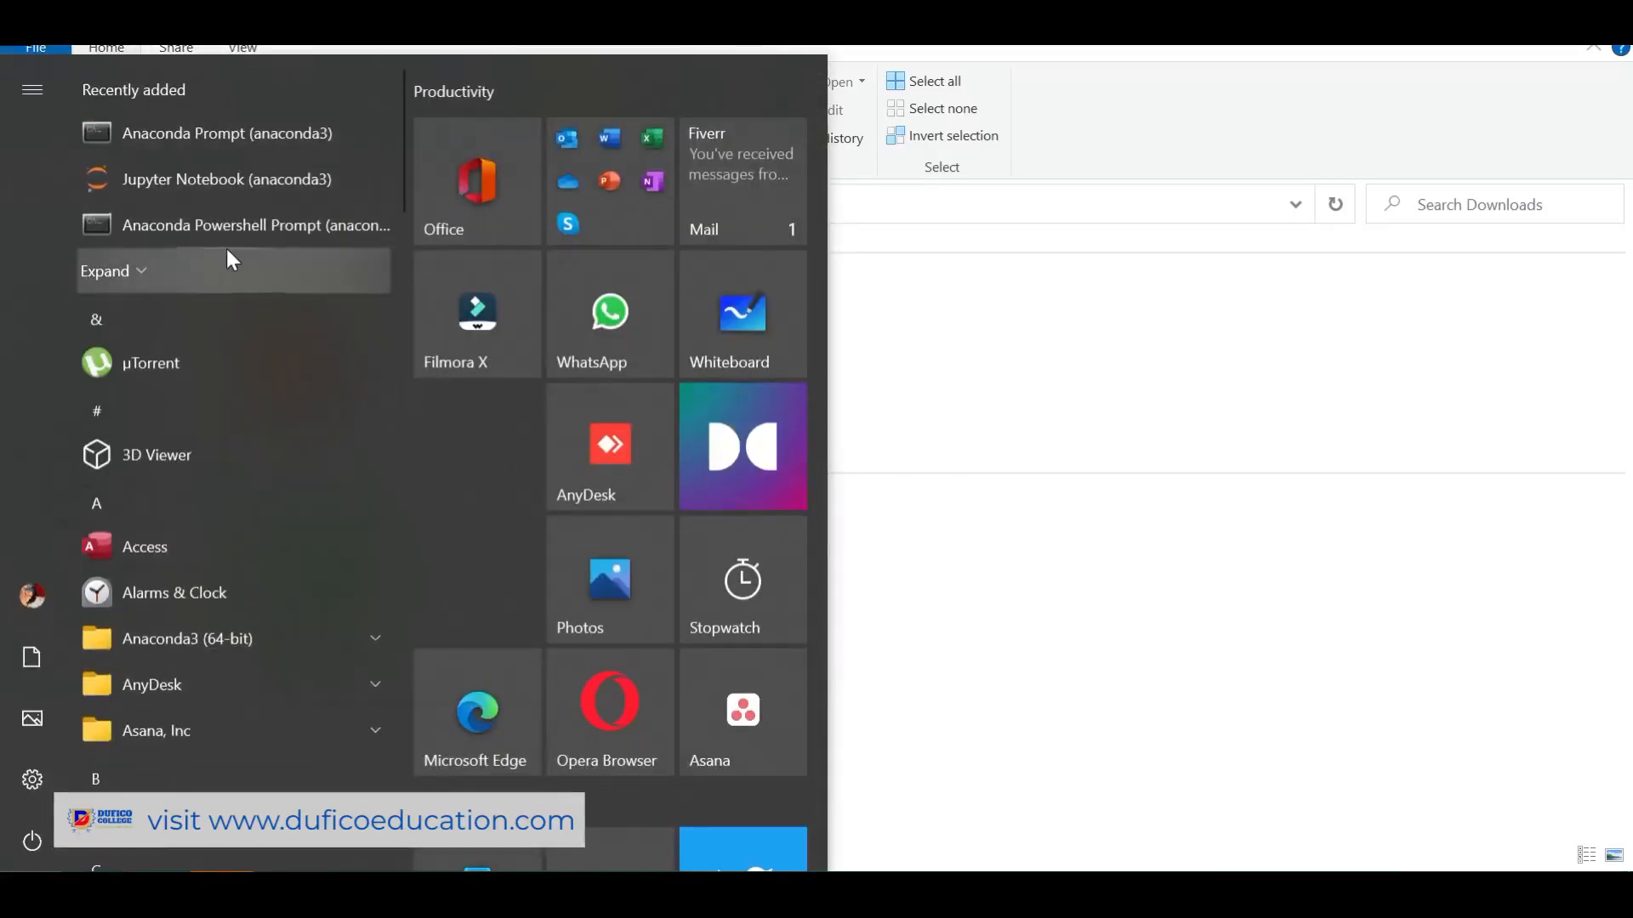
{"action": "scroll", "coordinate": [227, 247], "scroll_direction": "down", "scroll_amount": 5}
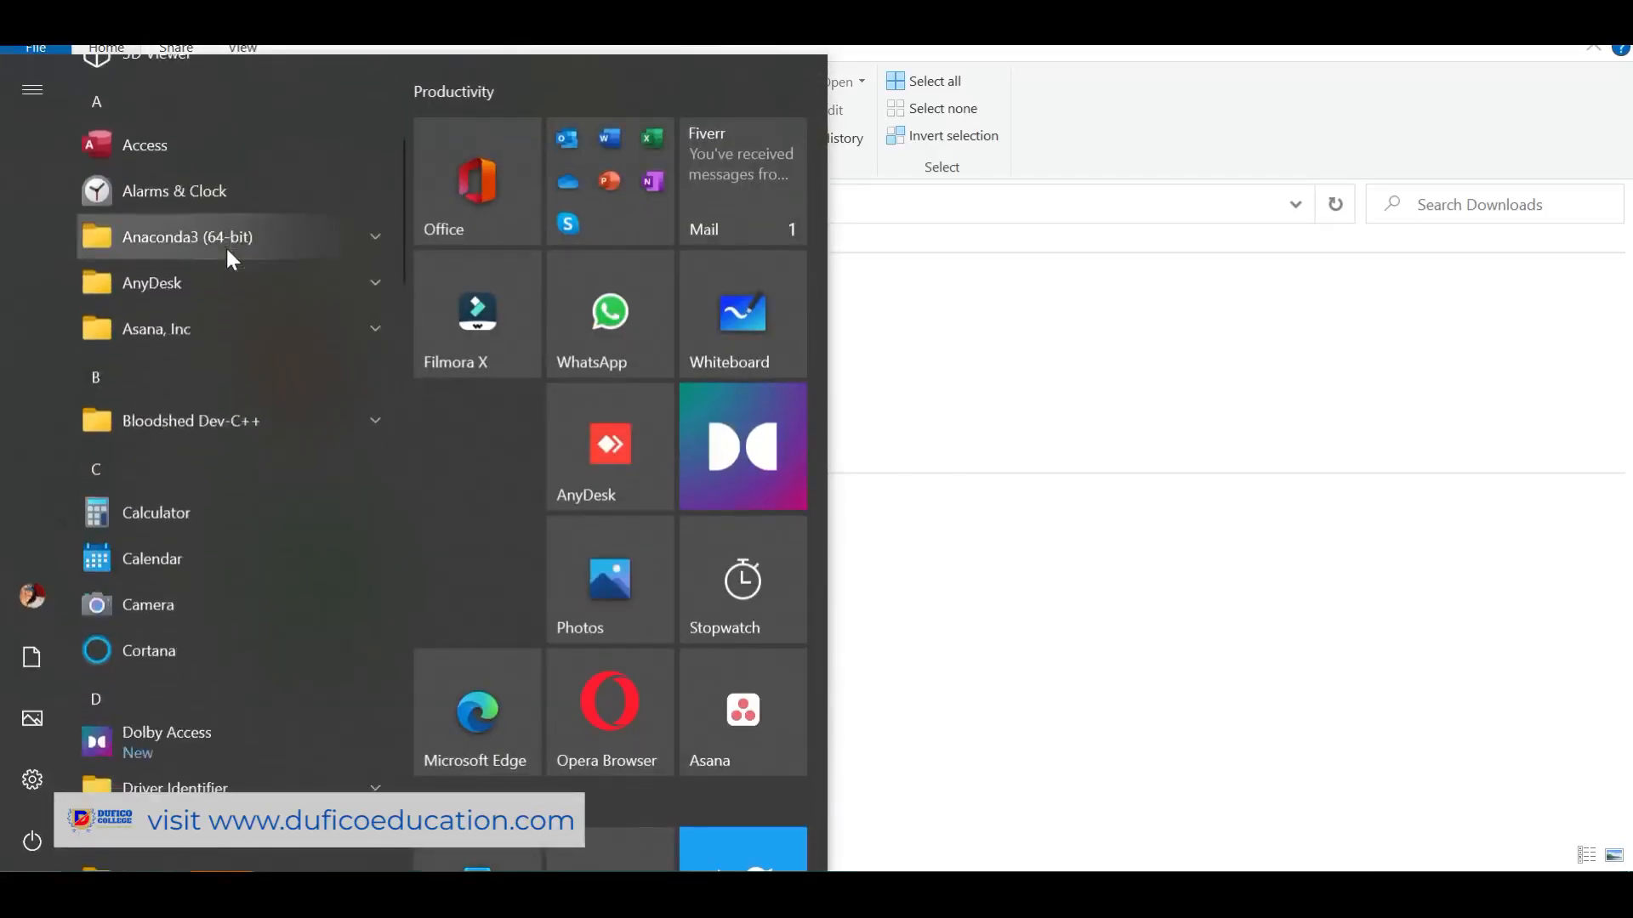
{"action": "left_click", "coordinate": [181, 233]}
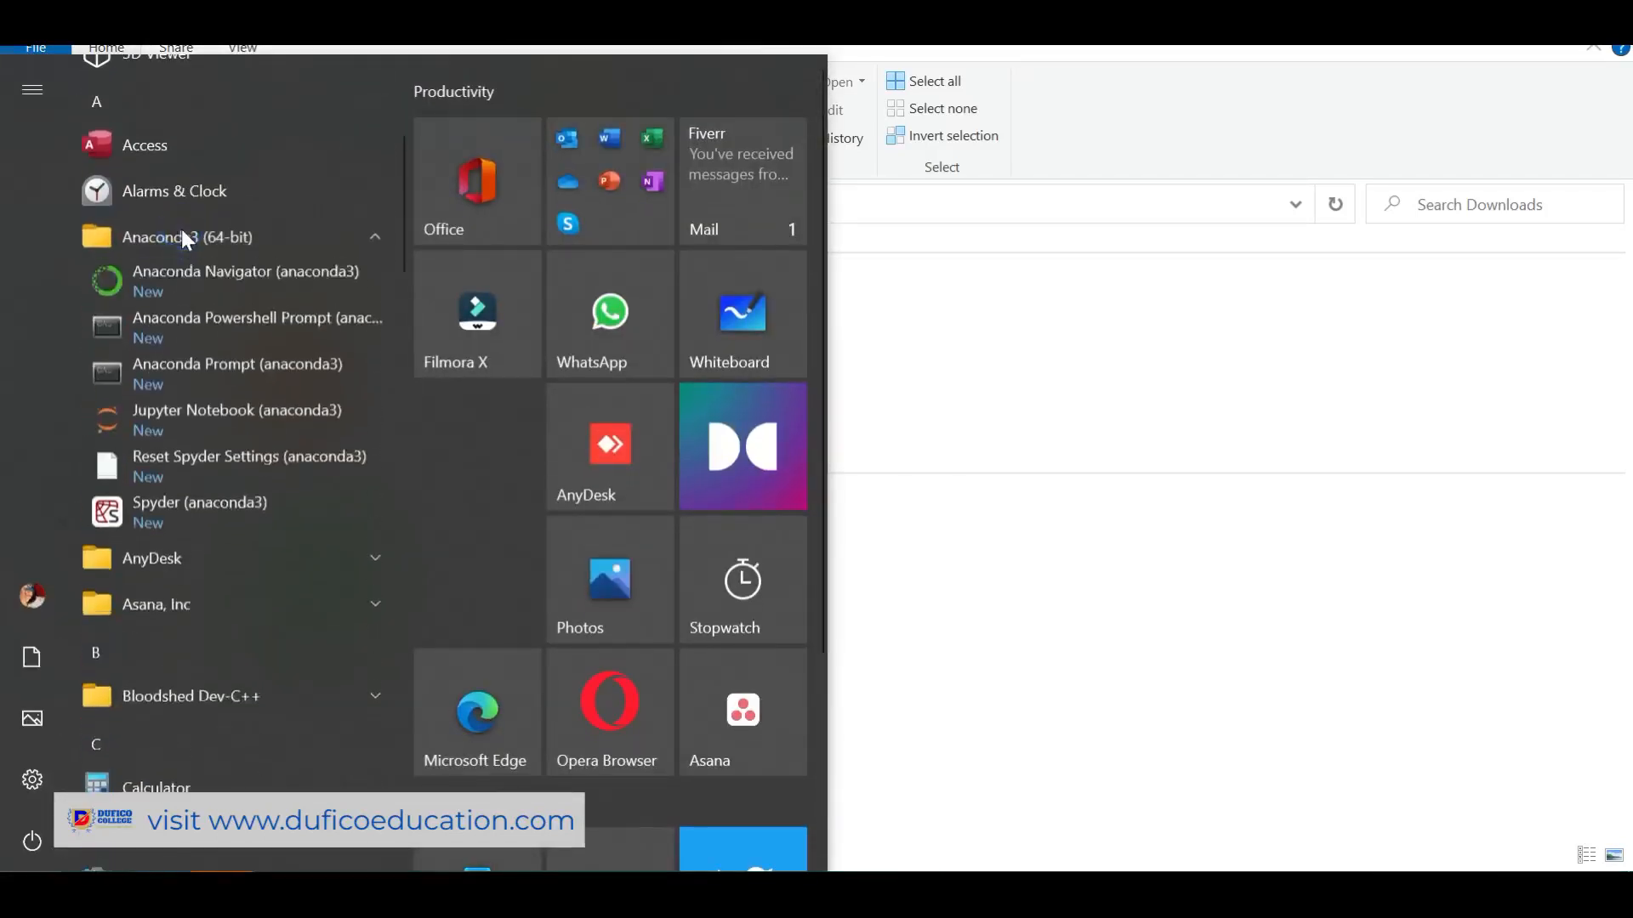
{"action": "left_click", "coordinate": [172, 277]}
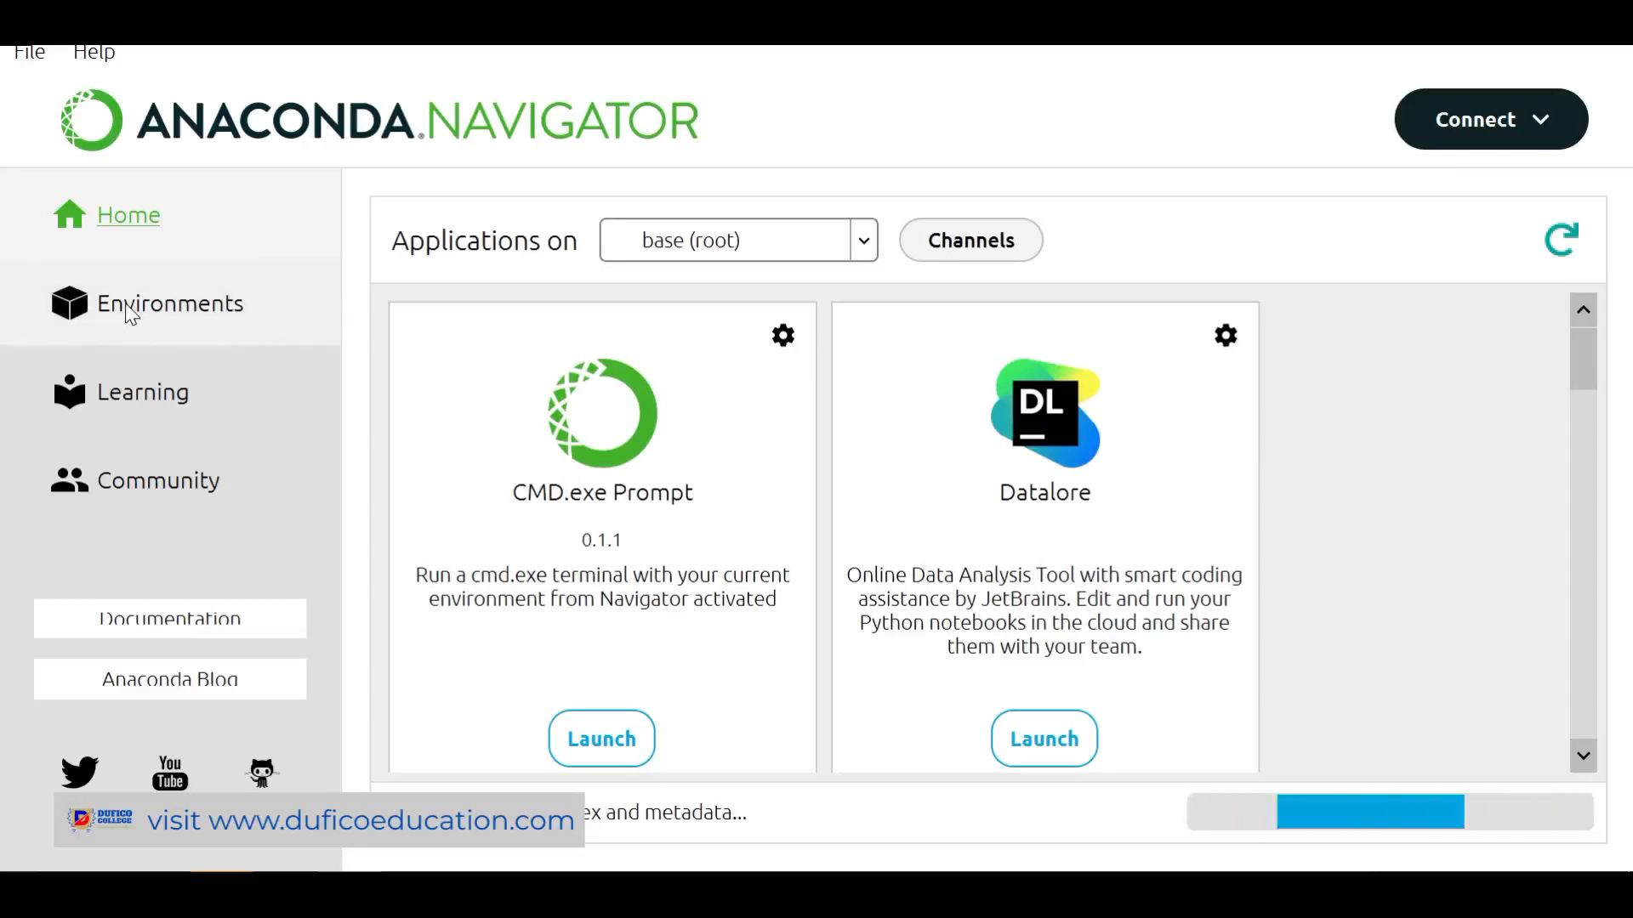
View the base (root) environment, begin a new environment named intropython, then cancel it
{"action": "left_click", "coordinate": [125, 303]}
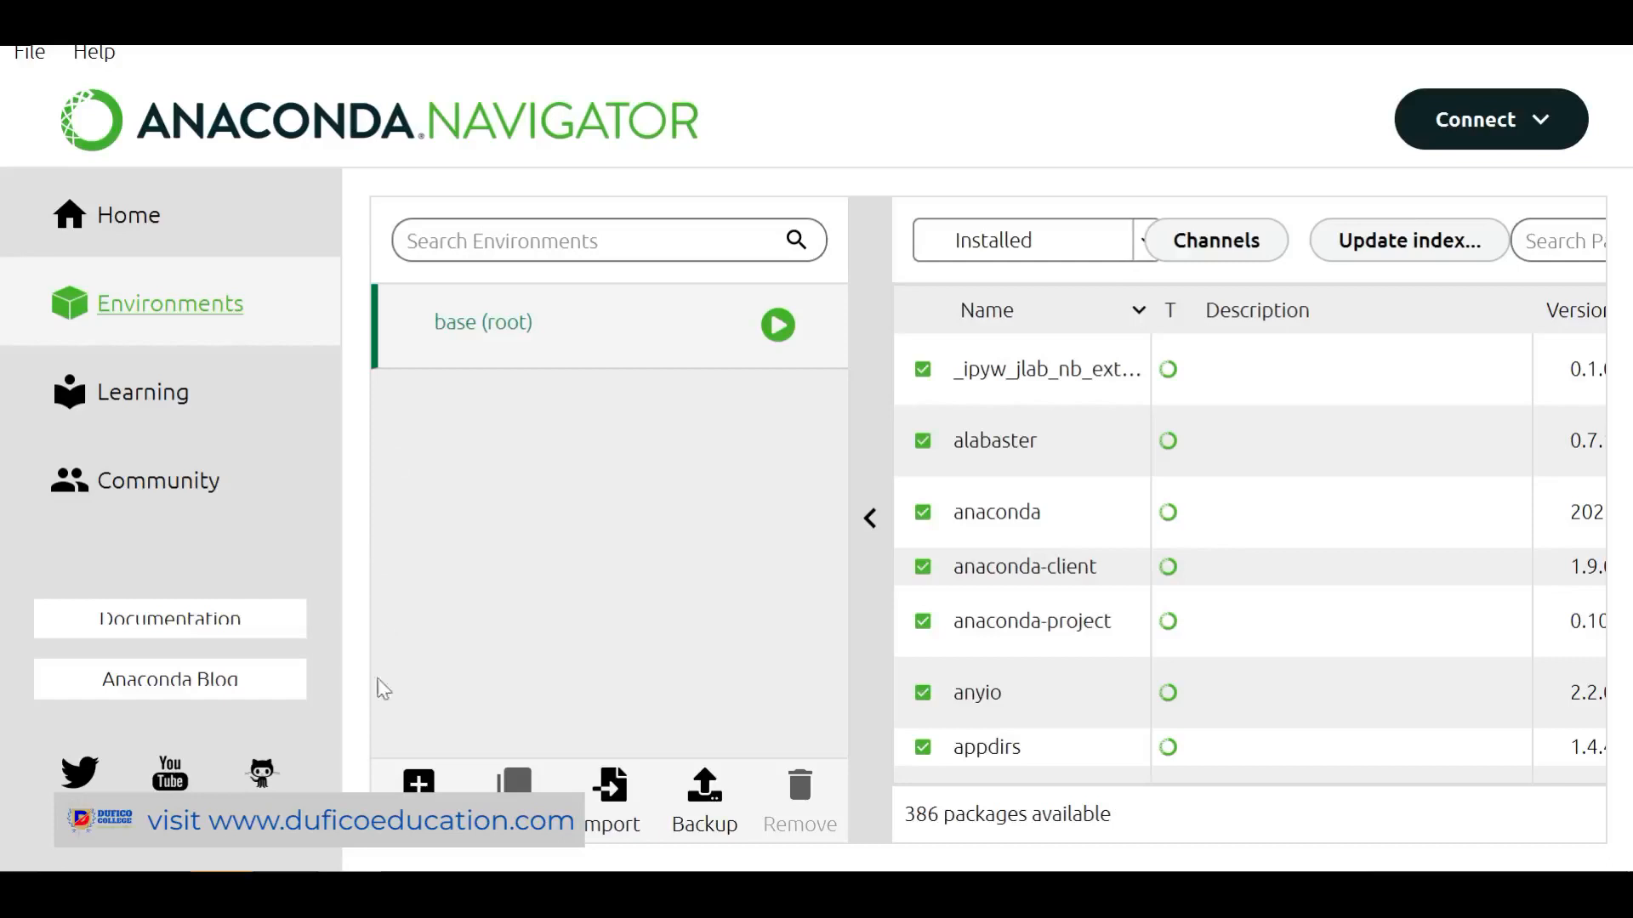
{"action": "left_click", "coordinate": [403, 782]}
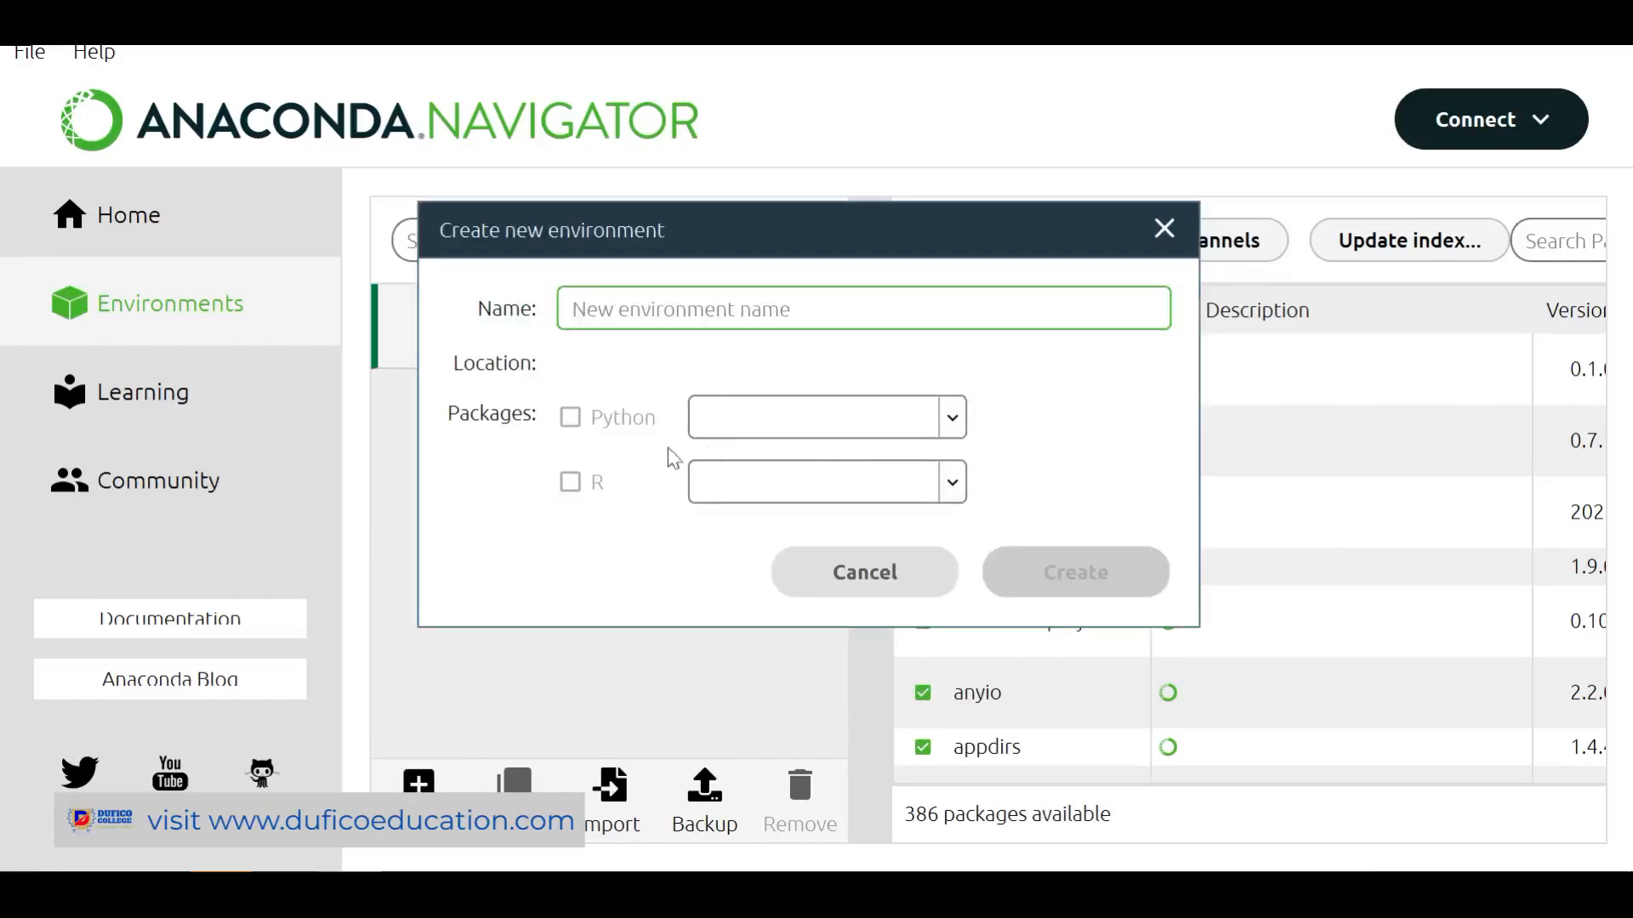
{"action": "left_click", "coordinate": [571, 424]}
{"action": "left_click", "coordinate": [575, 418]}
{"action": "type", "text": "intr"}
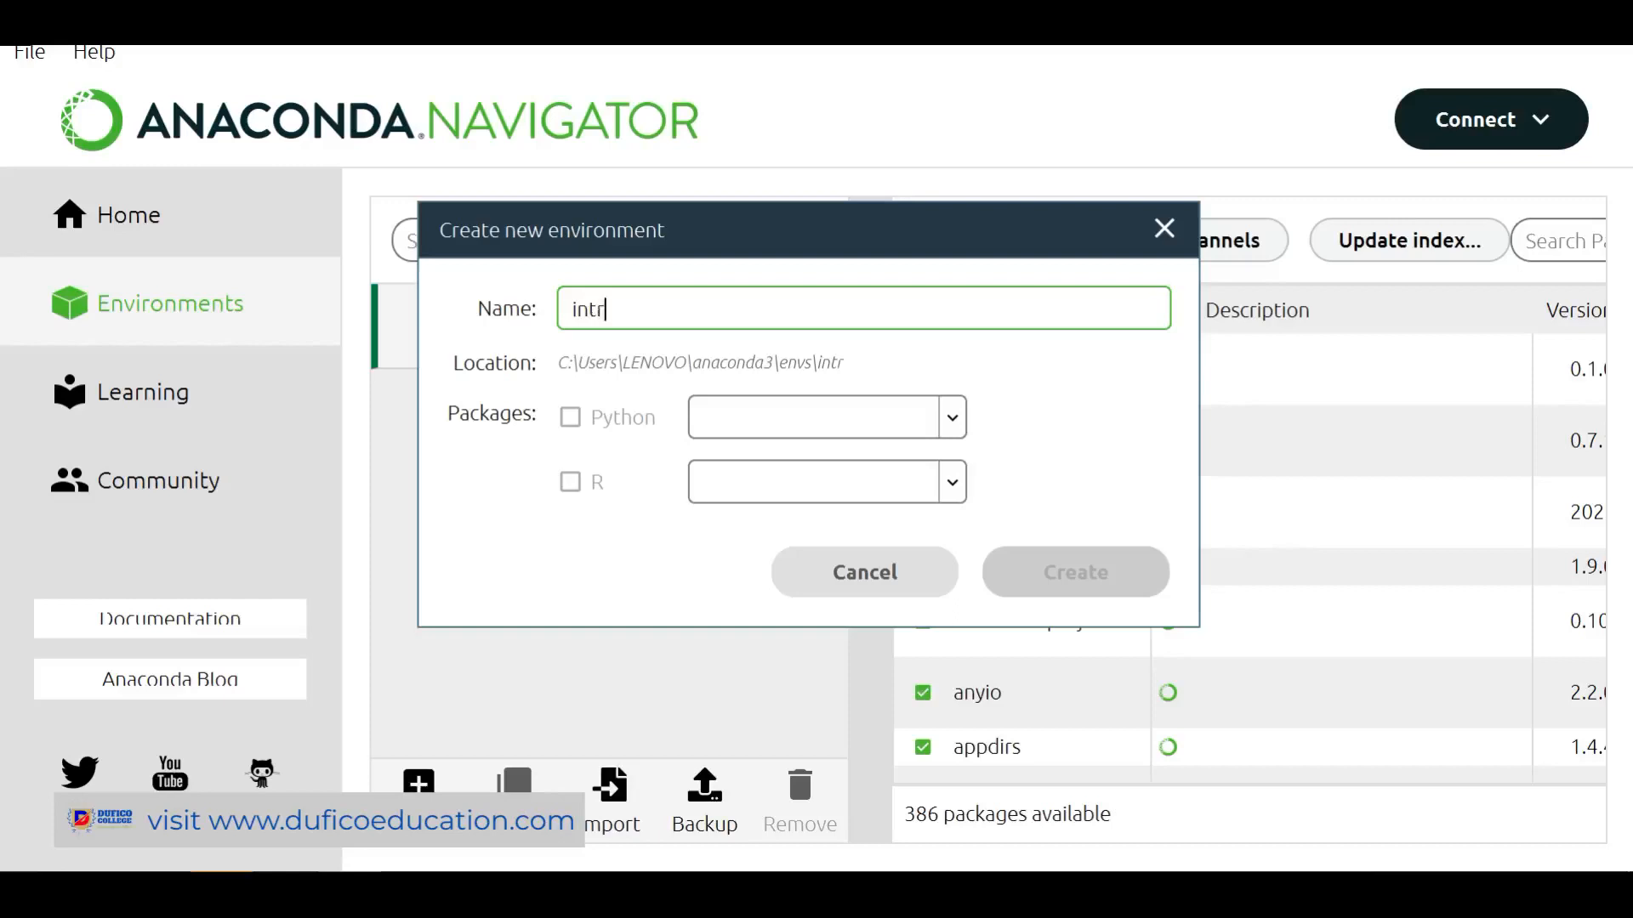
{"action": "type", "text": "opython"}
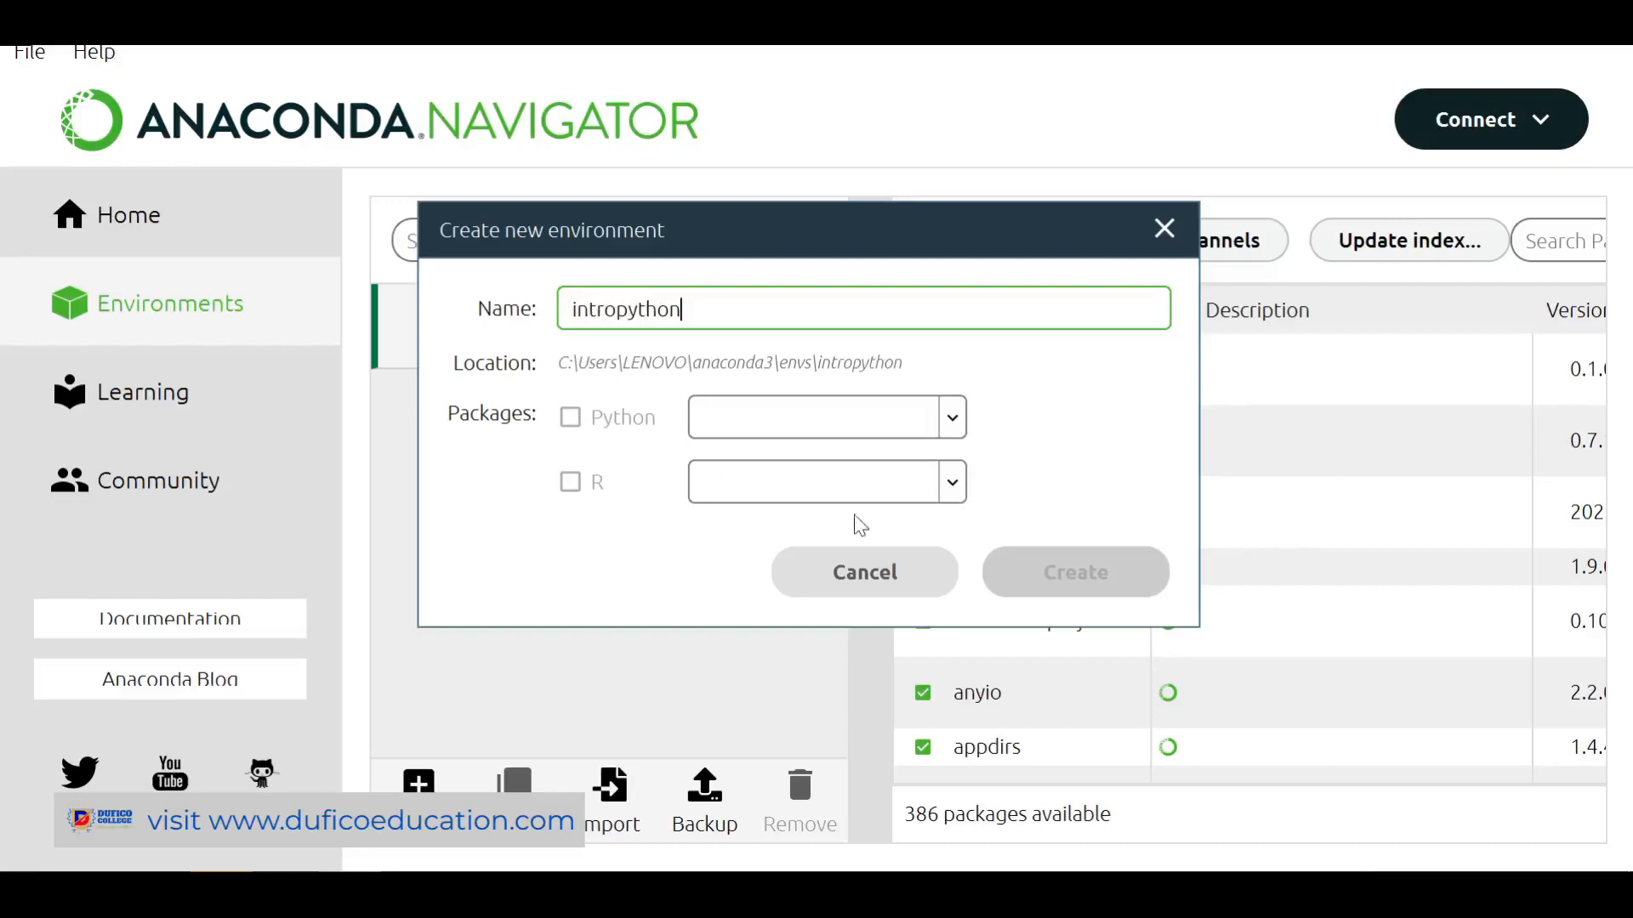
{"action": "left_click", "coordinate": [884, 576]}
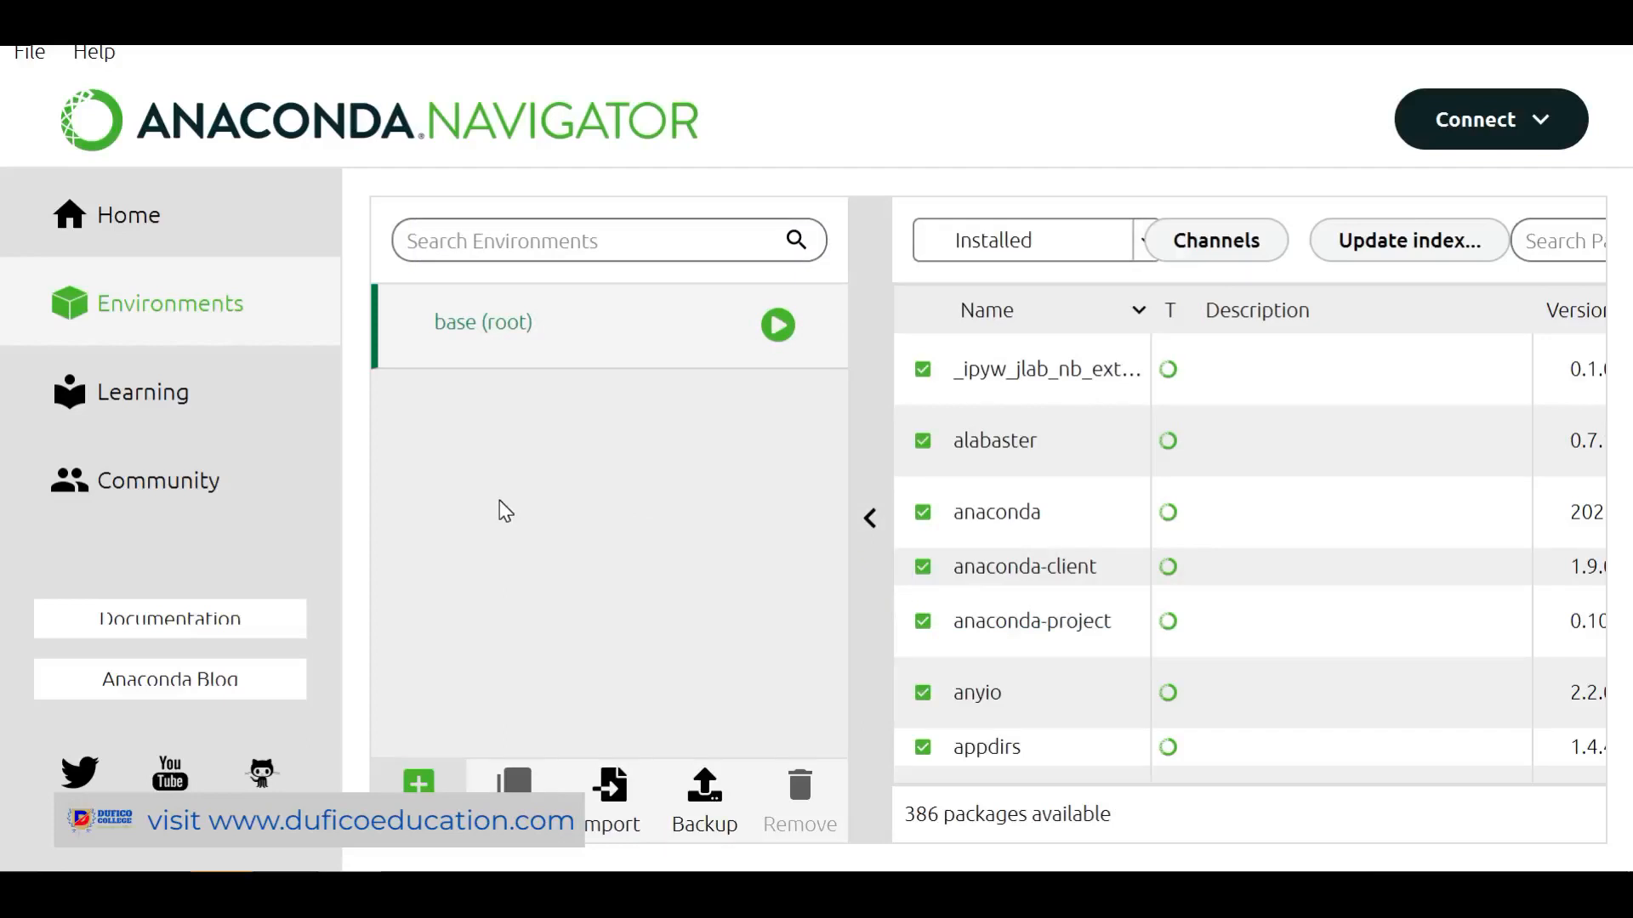
Return to Home, scroll down to the Spyder card and launch Spyder
{"action": "left_click", "coordinate": [126, 223]}
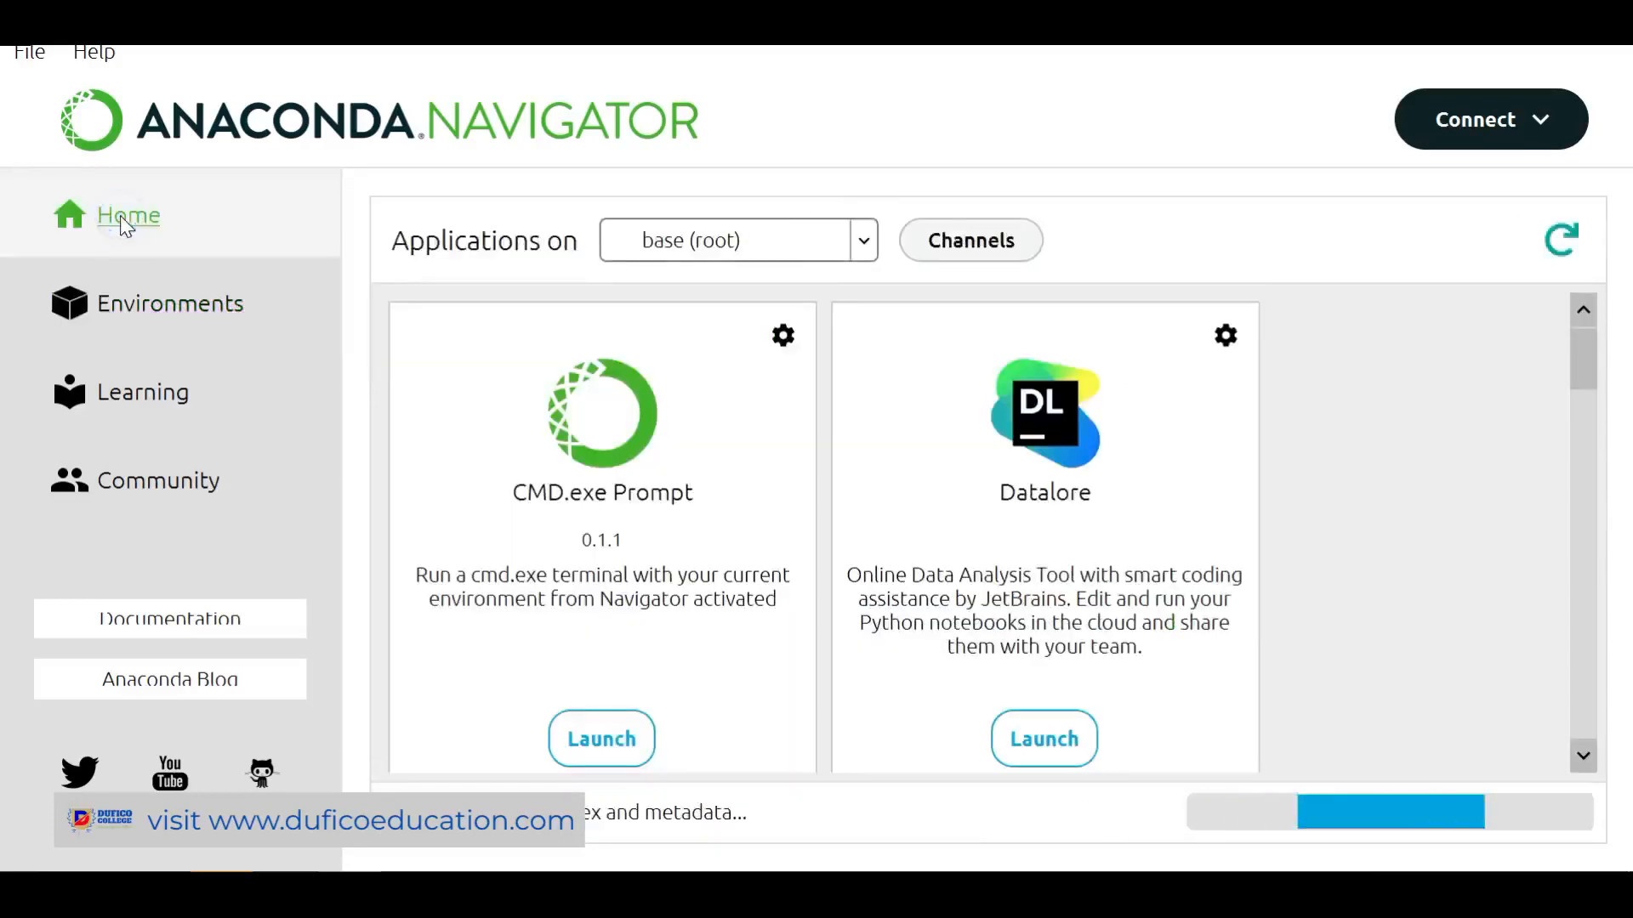
{"action": "scroll", "coordinate": [1052, 521], "scroll_direction": "down", "scroll_amount": 10}
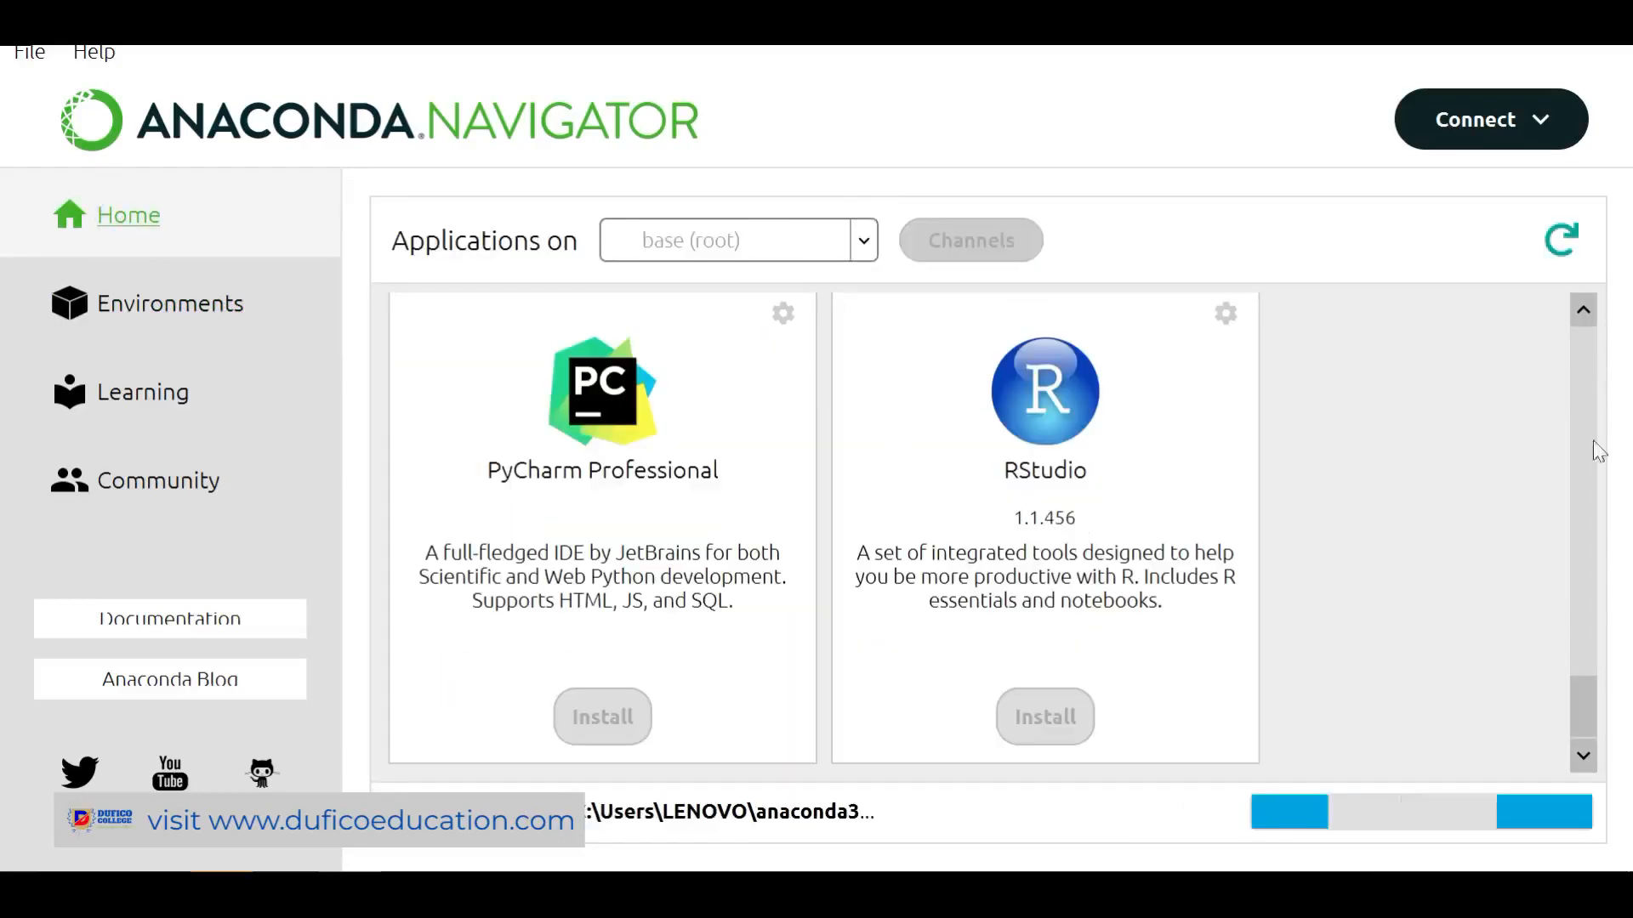
{"action": "left_click_drag", "start_coordinate": [1578, 711], "coordinate": [1569, 580]}
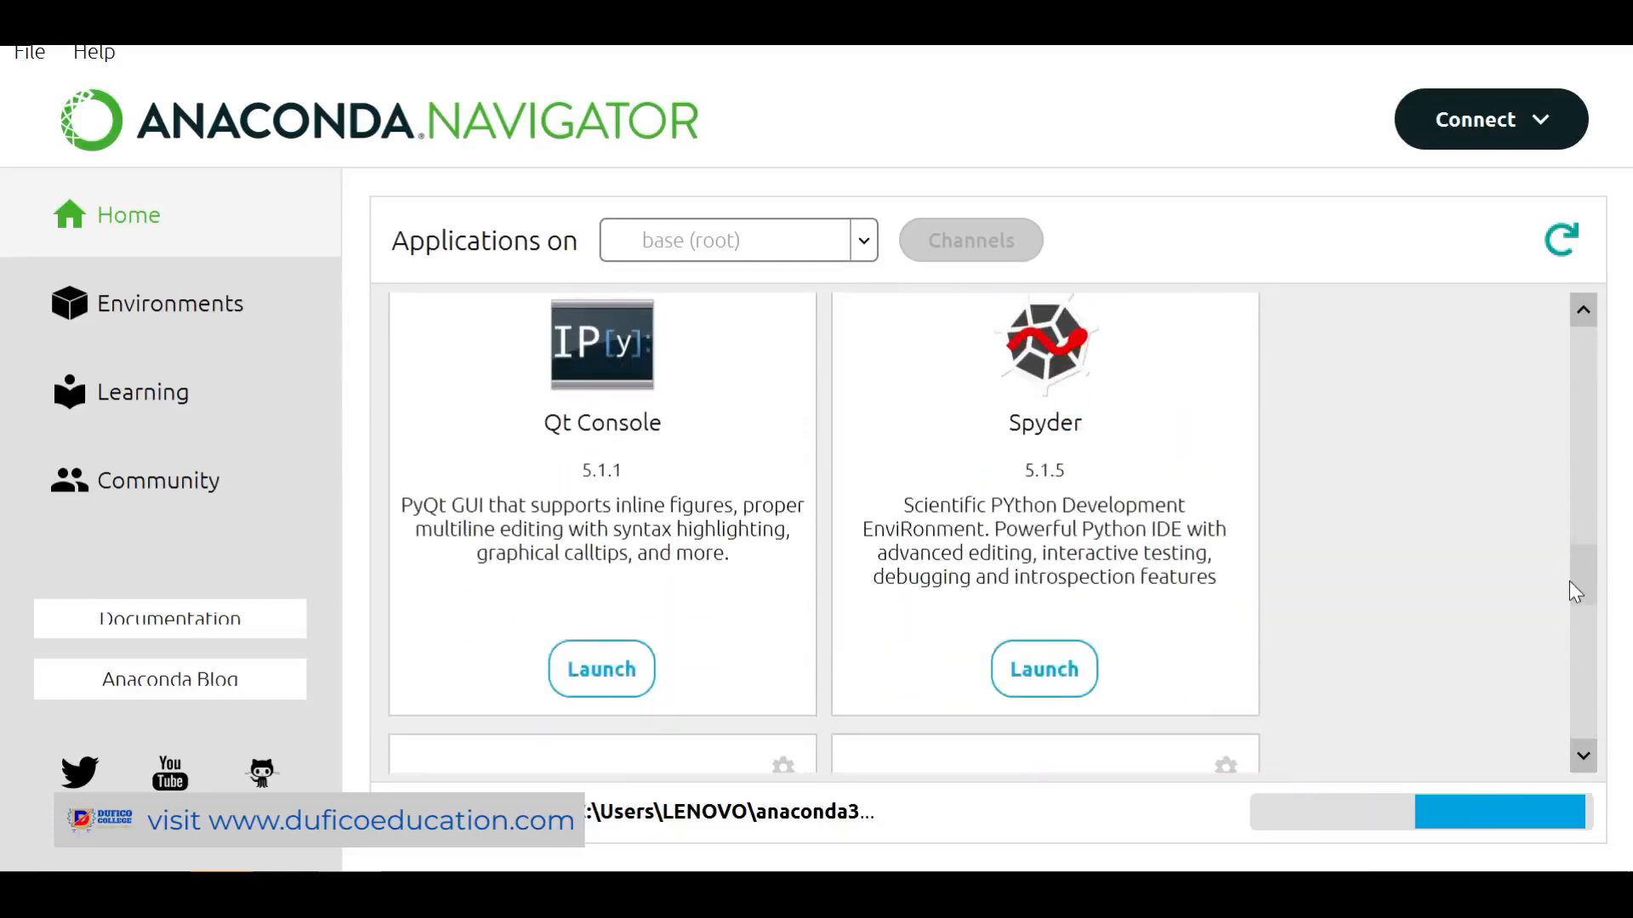
{"action": "left_click", "coordinate": [1057, 687]}
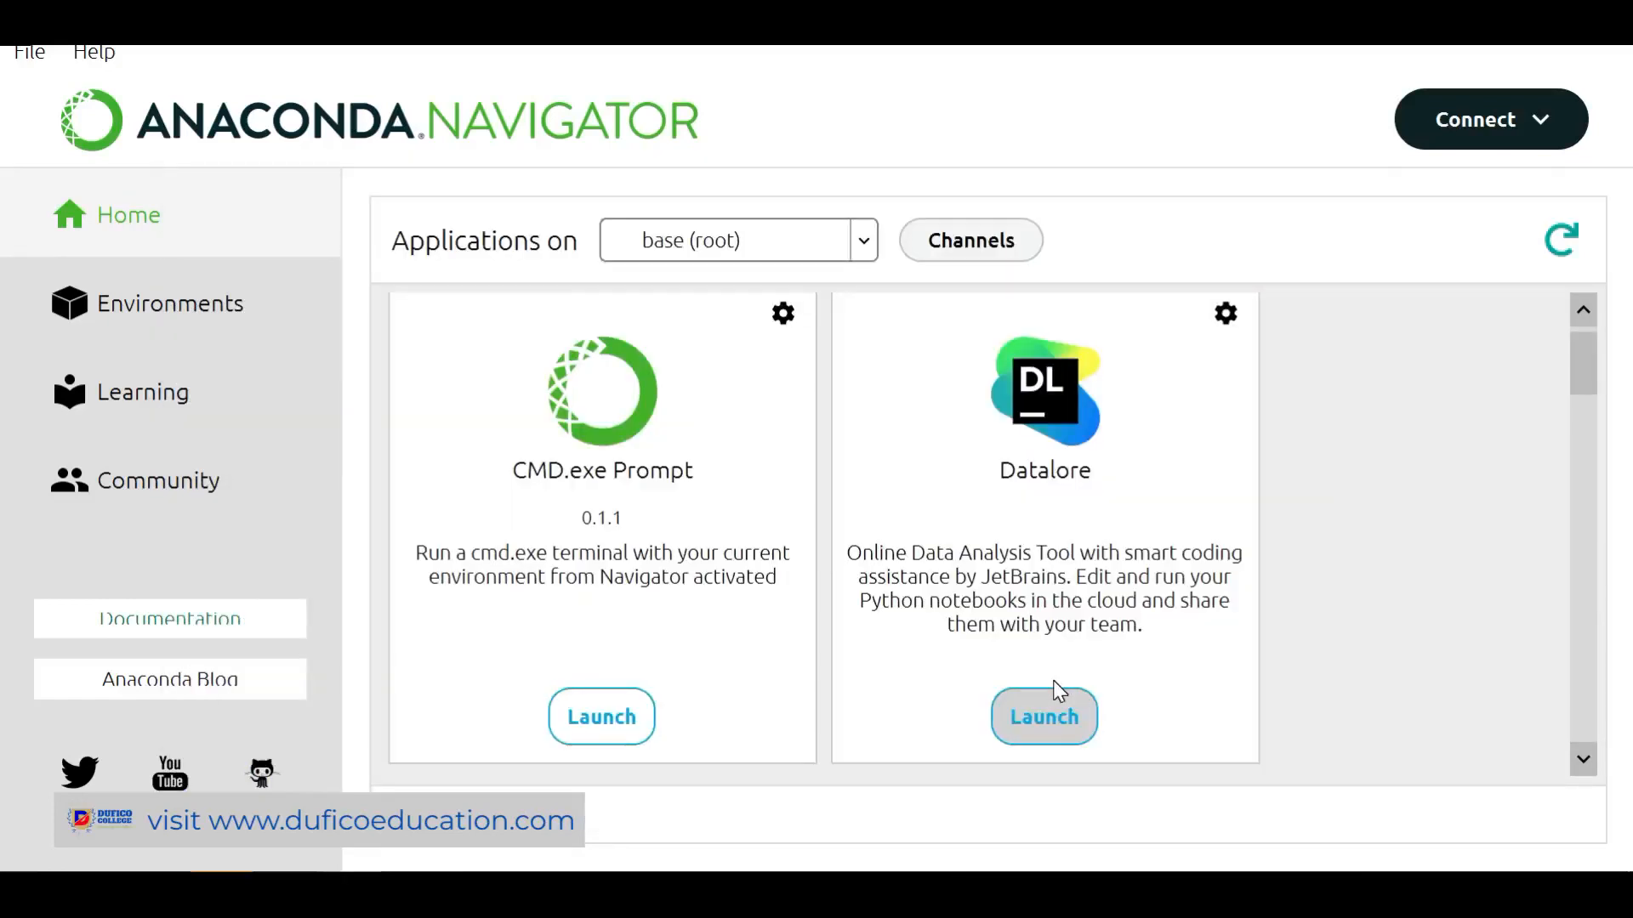
{"action": "left_click_drag", "start_coordinate": [1584, 364], "coordinate": [1545, 499]}
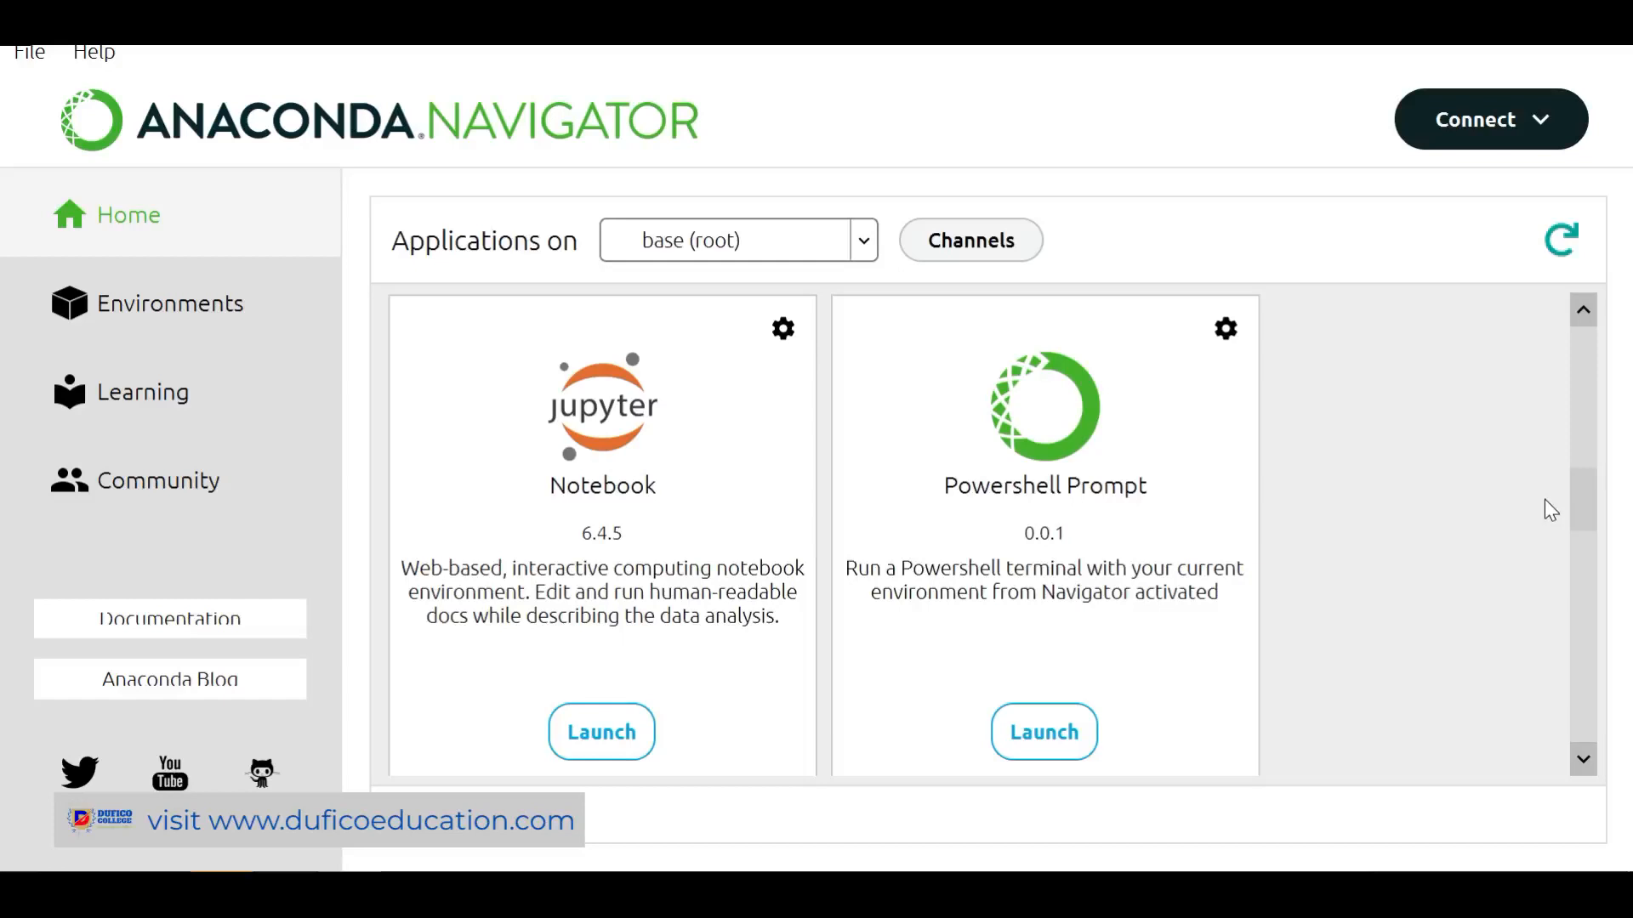
{"action": "scroll", "coordinate": [1551, 510], "scroll_direction": "down", "scroll_amount": 5}
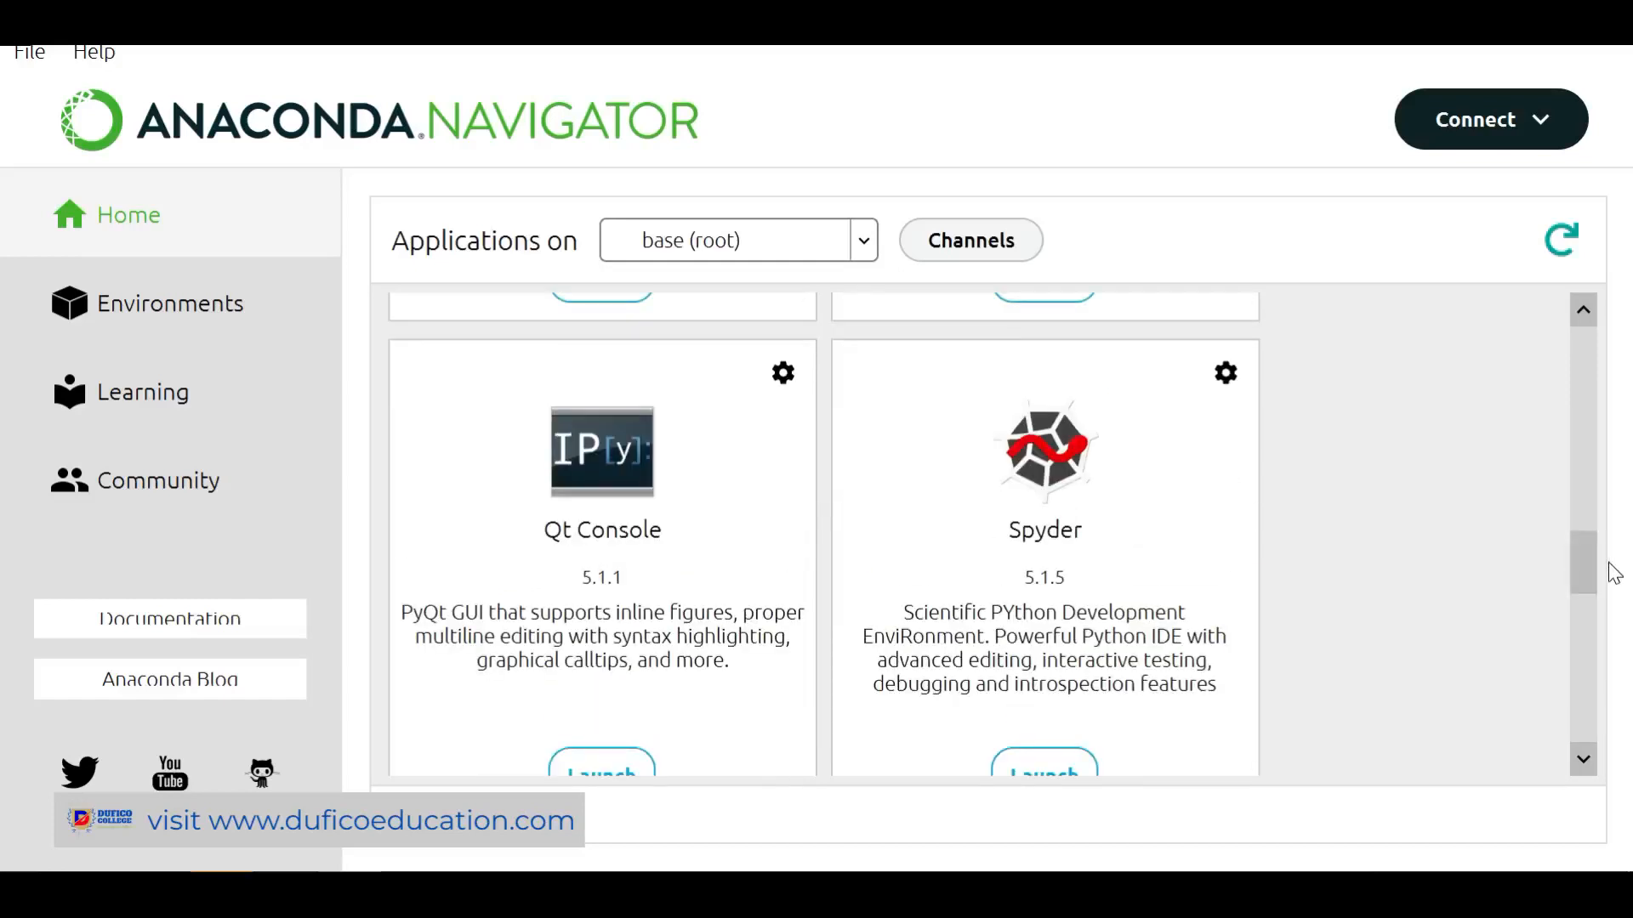
{"action": "mouse_move", "coordinate": [1583, 571]}
{"action": "left_mouse_down"}
{"action": "mouse_move", "coordinate": [1577, 600]}
{"action": "mouse_move", "coordinate": [1569, 584]}
{"action": "left_mouse_up"}
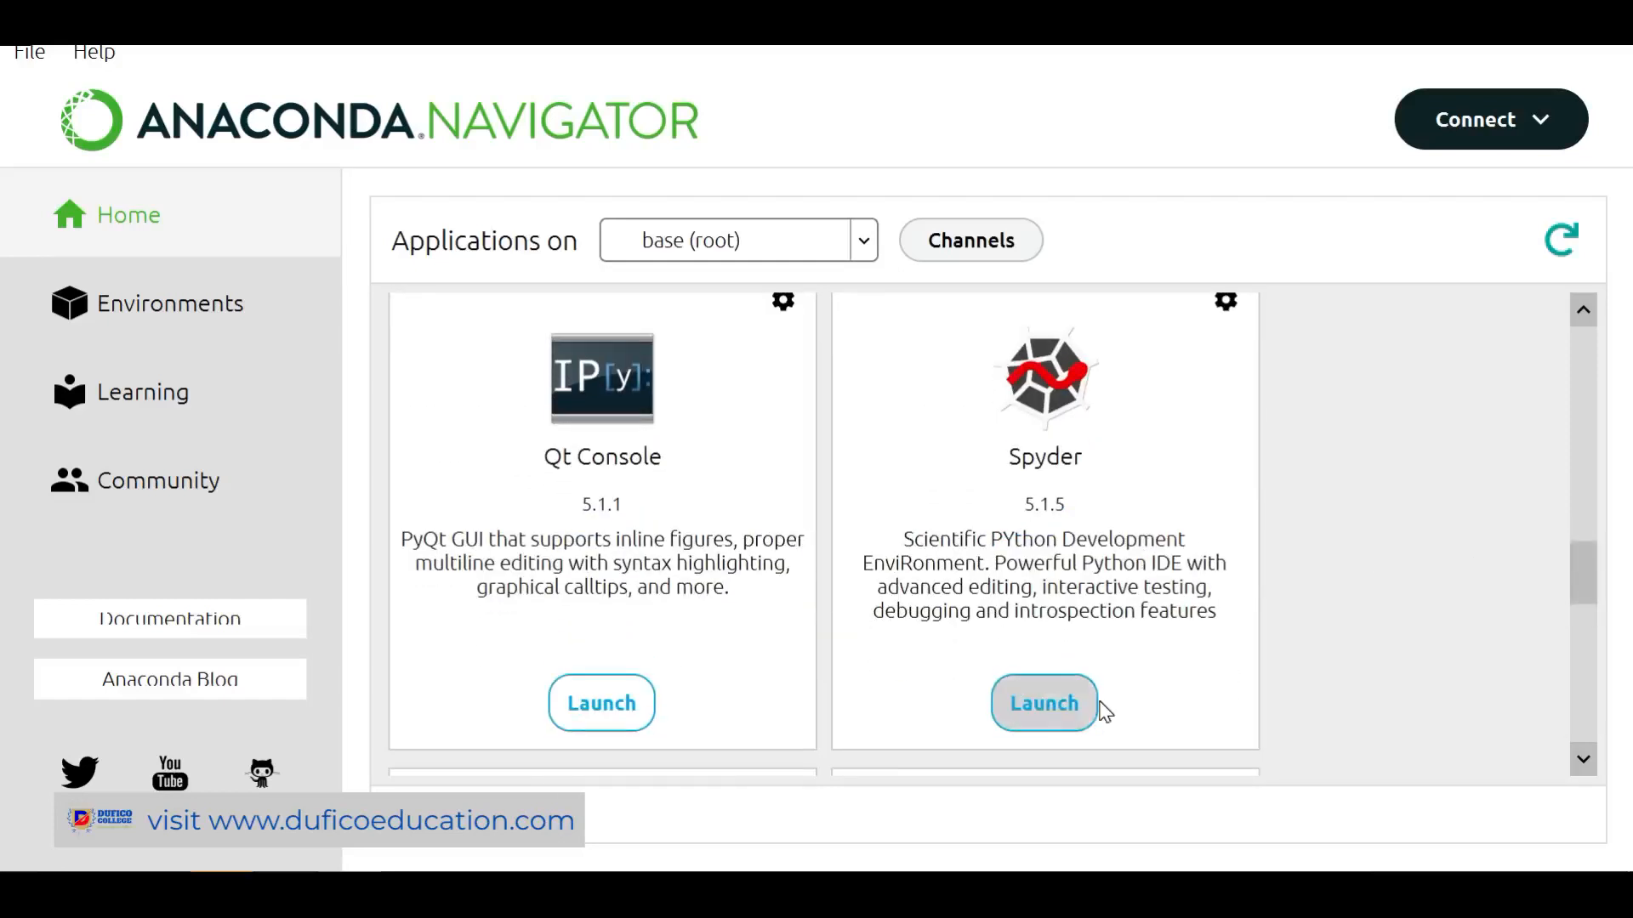
{"action": "left_click", "coordinate": [1052, 723]}
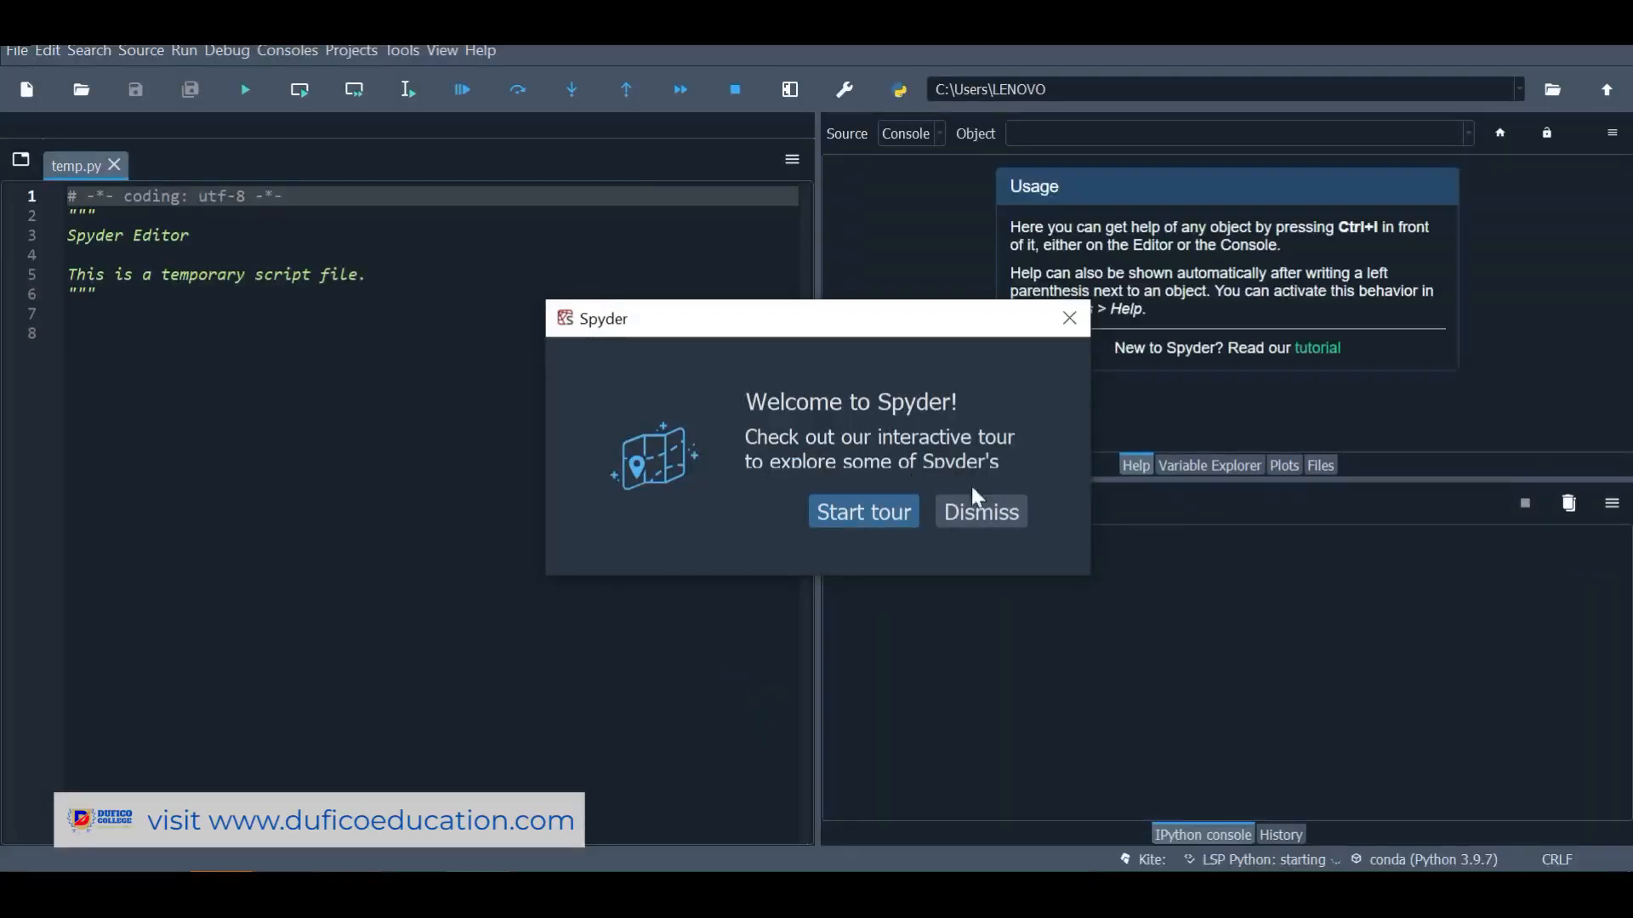
Dismiss Spyder's welcome tour offer and create a new untitled0.py script
{"action": "left_click", "coordinate": [993, 511]}
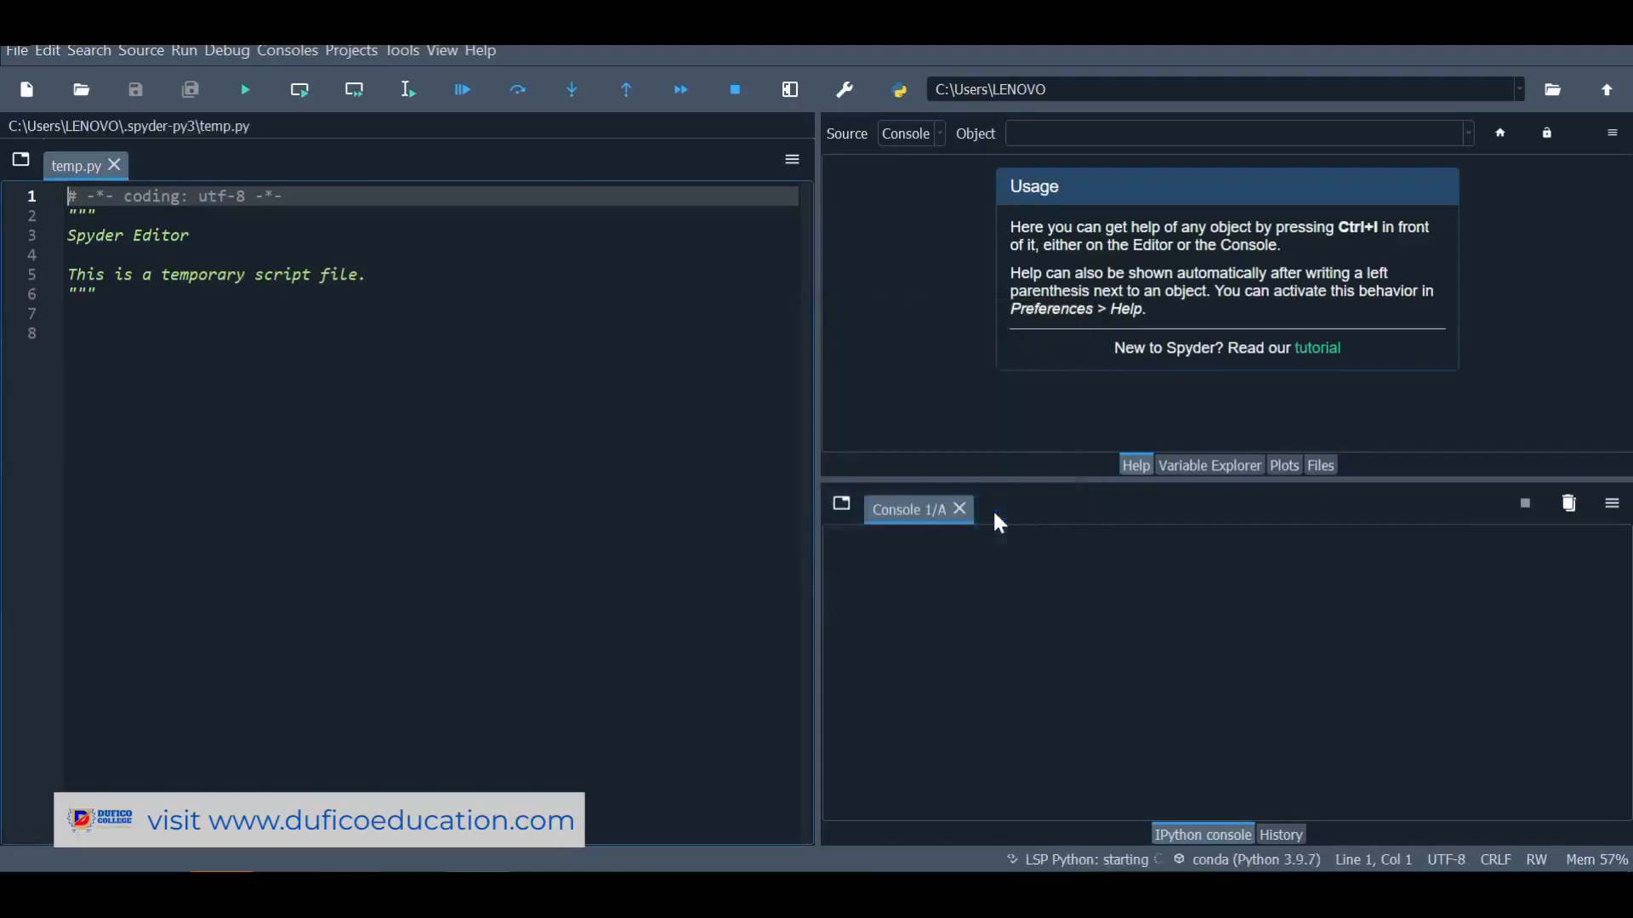
{"action": "left_click", "coordinate": [17, 51]}
{"action": "left_click", "coordinate": [128, 79]}
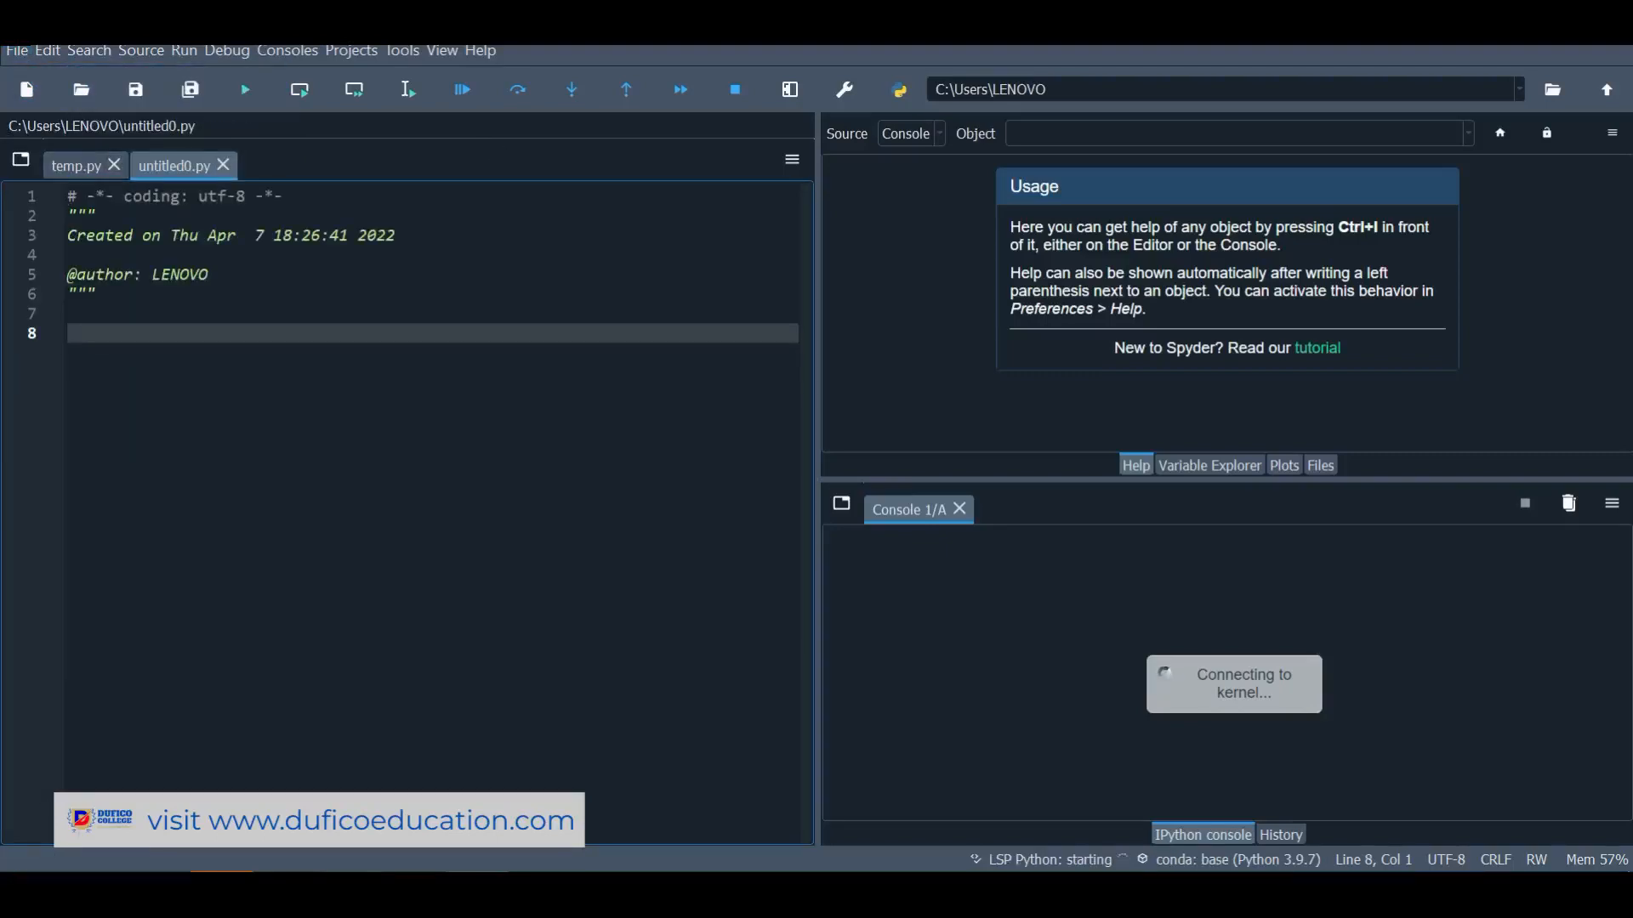
Replace the header with print('this is our first program in python and we are doing great') and save
{"action": "key", "text": "ctrl+a"}
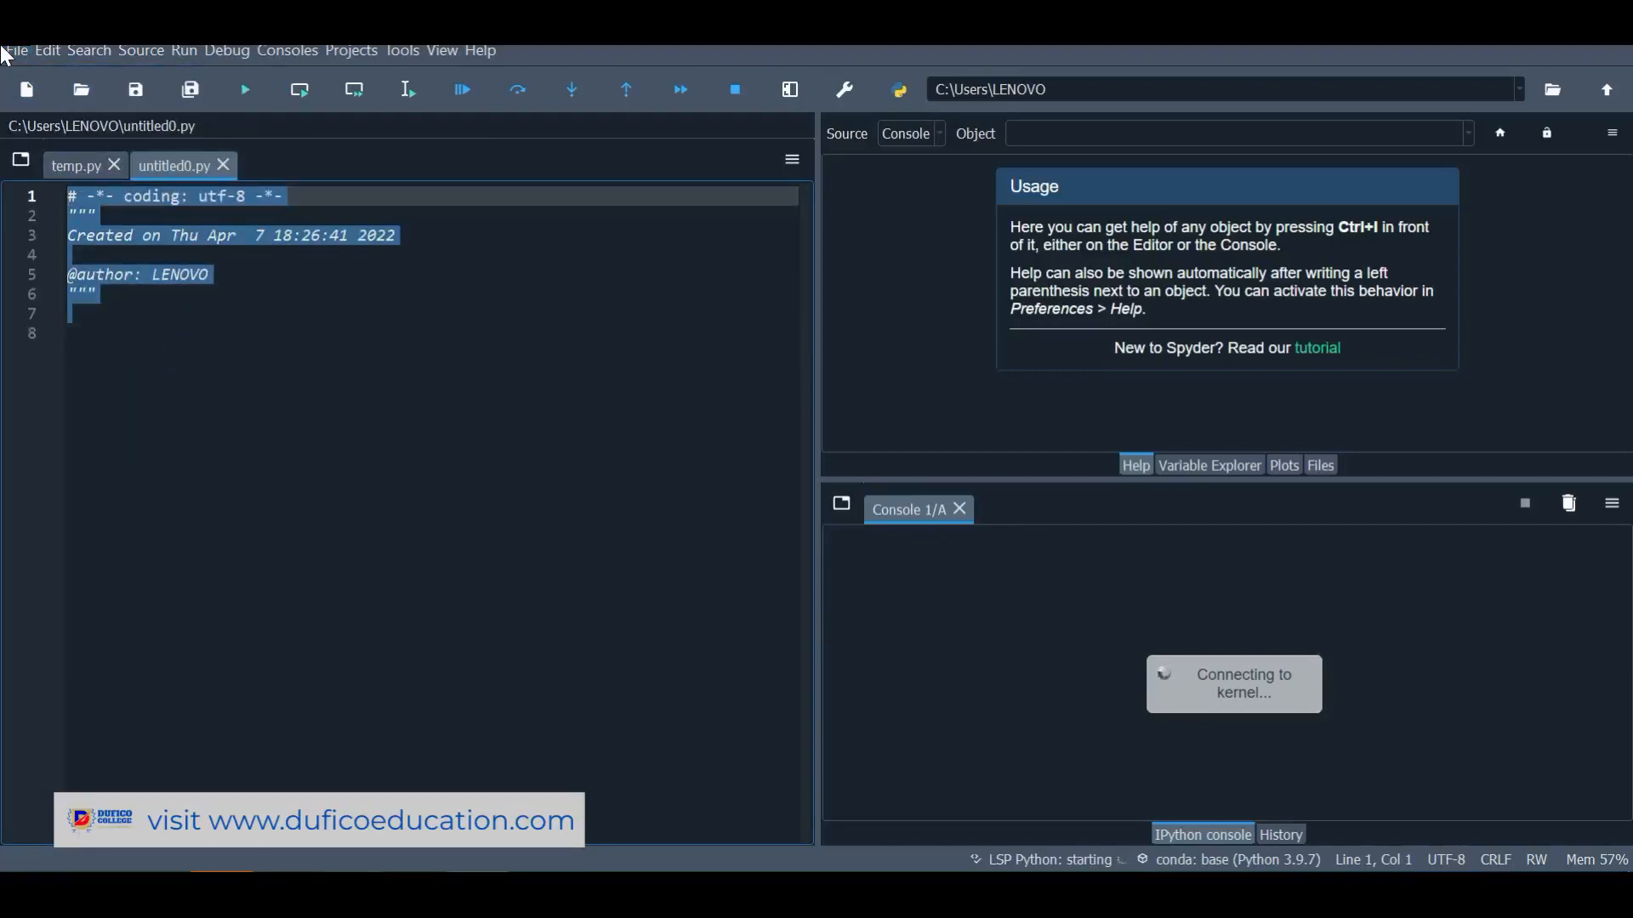
{"action": "key", "text": "BackSpace"}
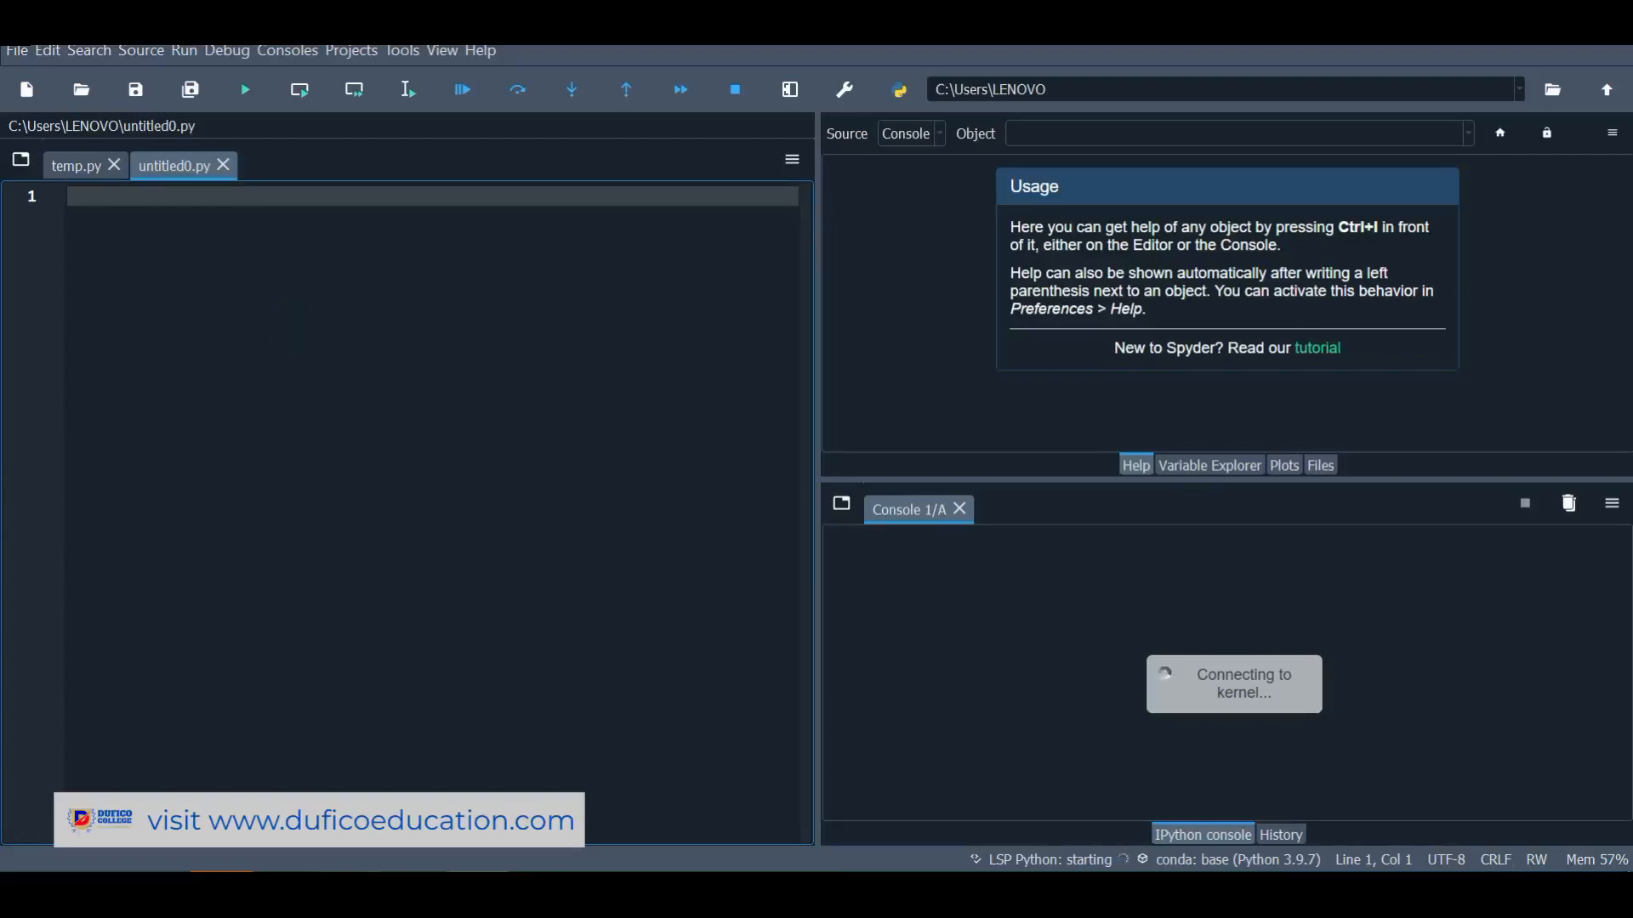
{"action": "type", "text": "print"}
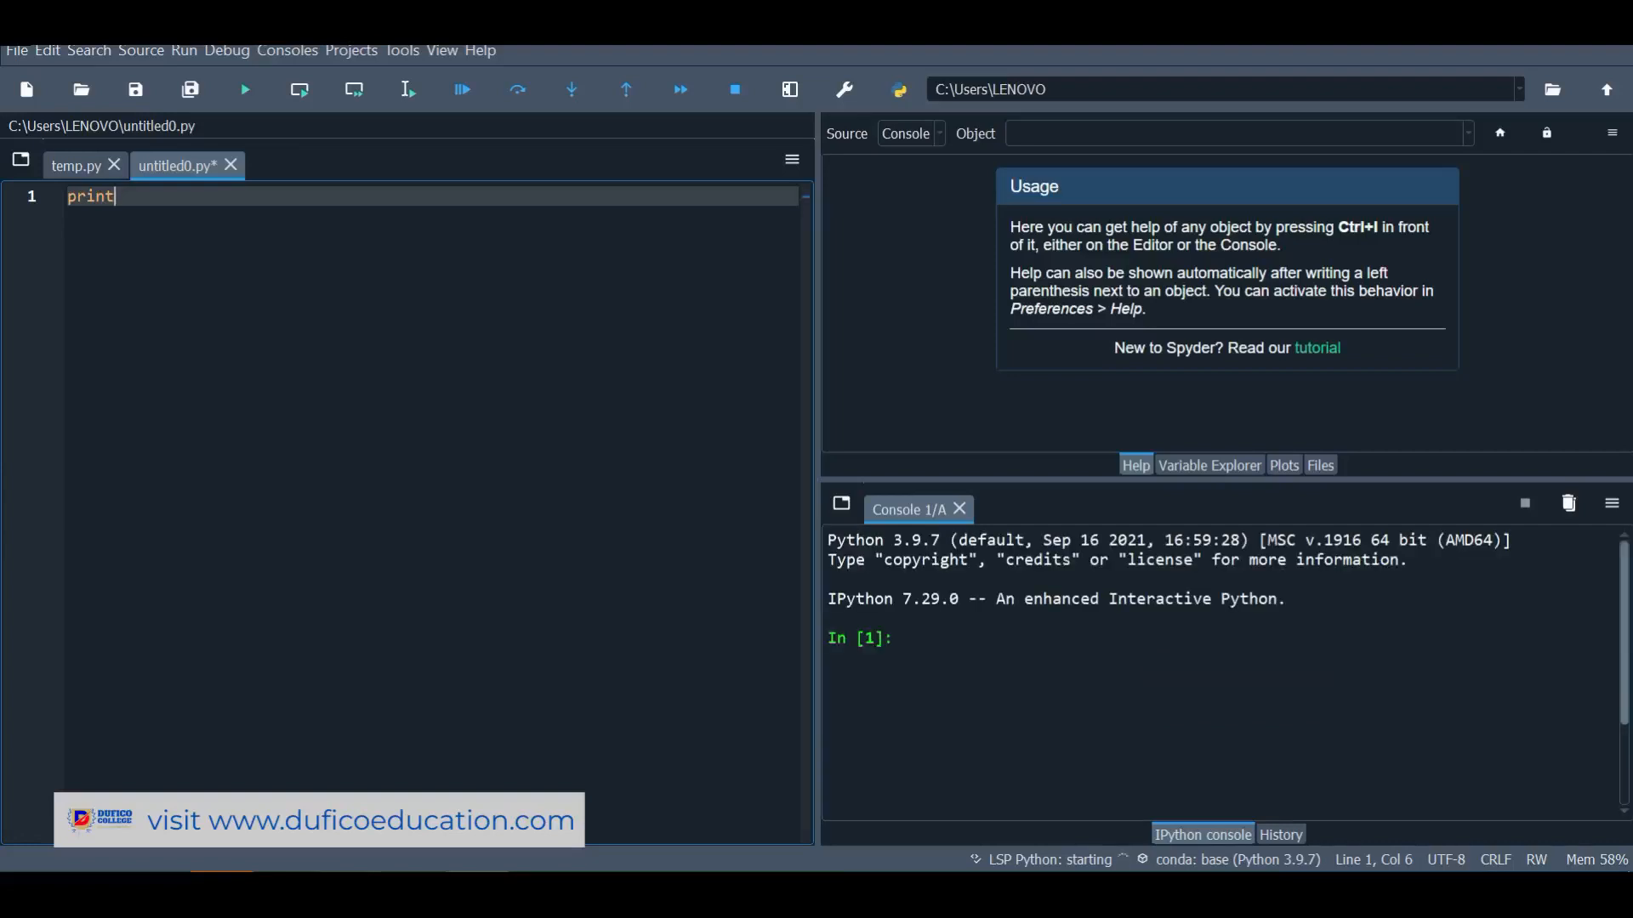
{"action": "type", "text": "("}
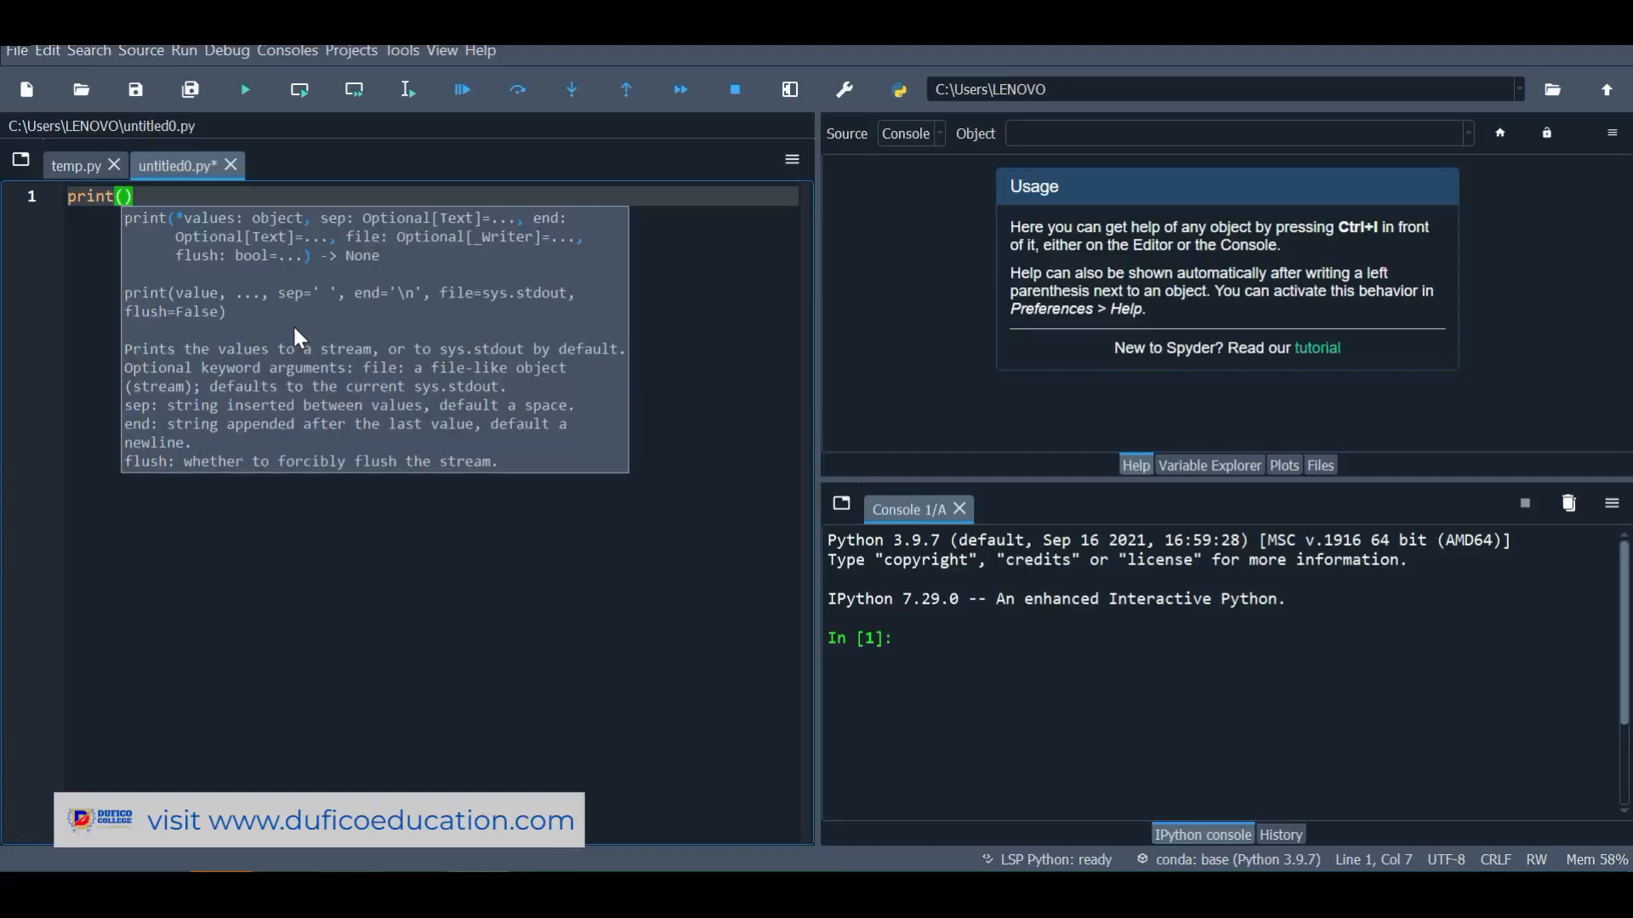
{"action": "type", "text": "'"}
{"action": "type", "text": "this is our"}
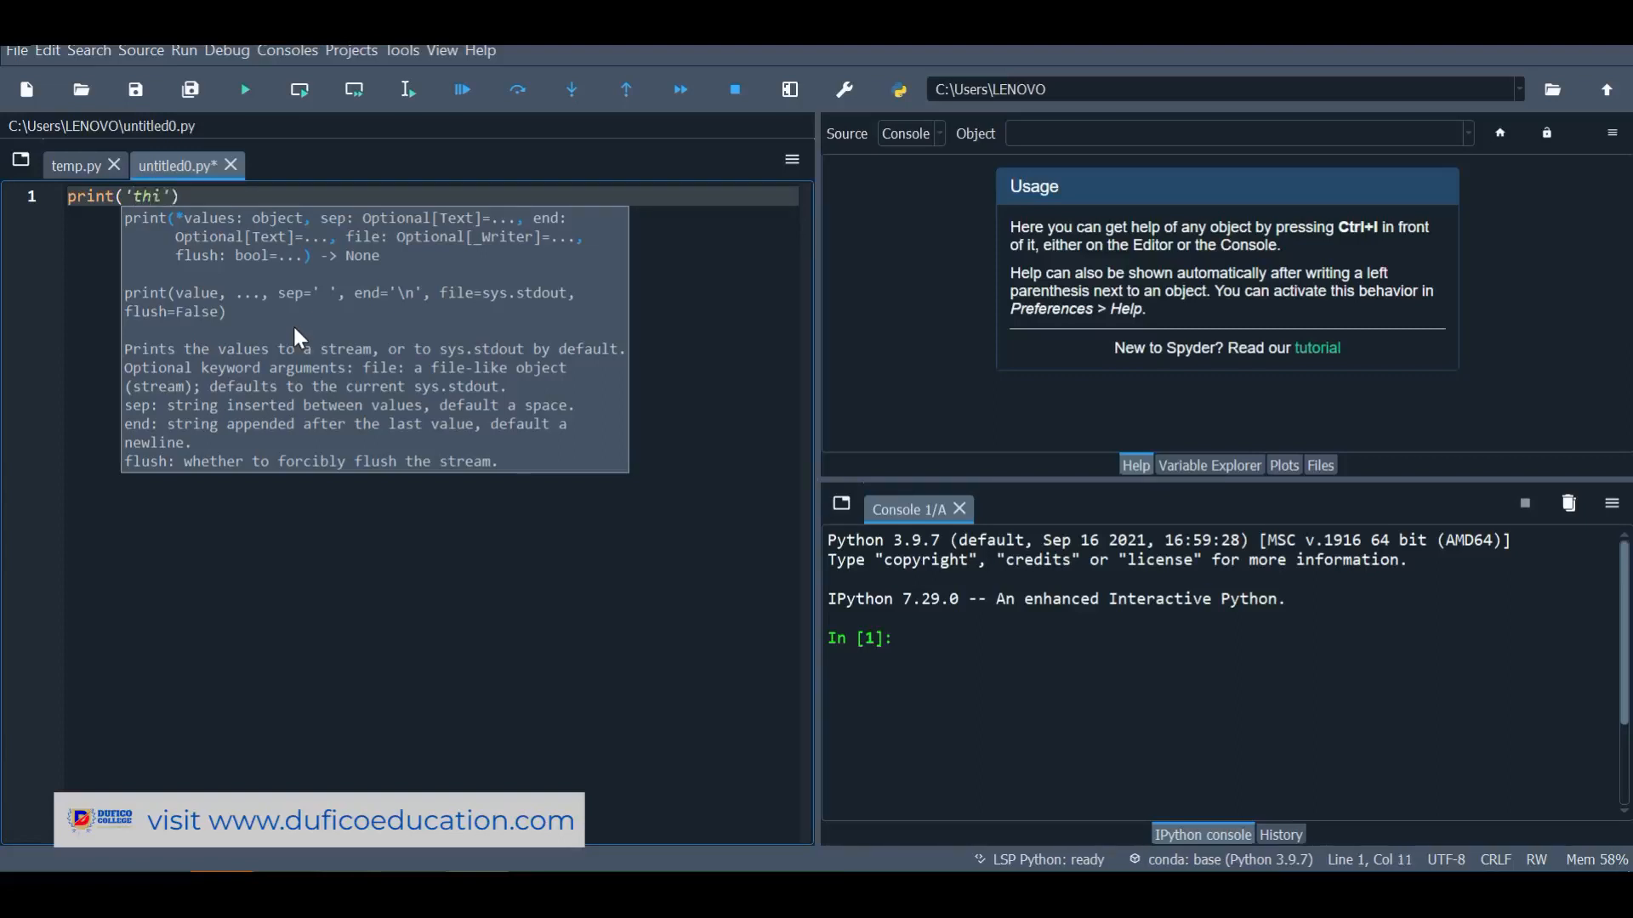
{"action": "type", "text": " first program in python "}
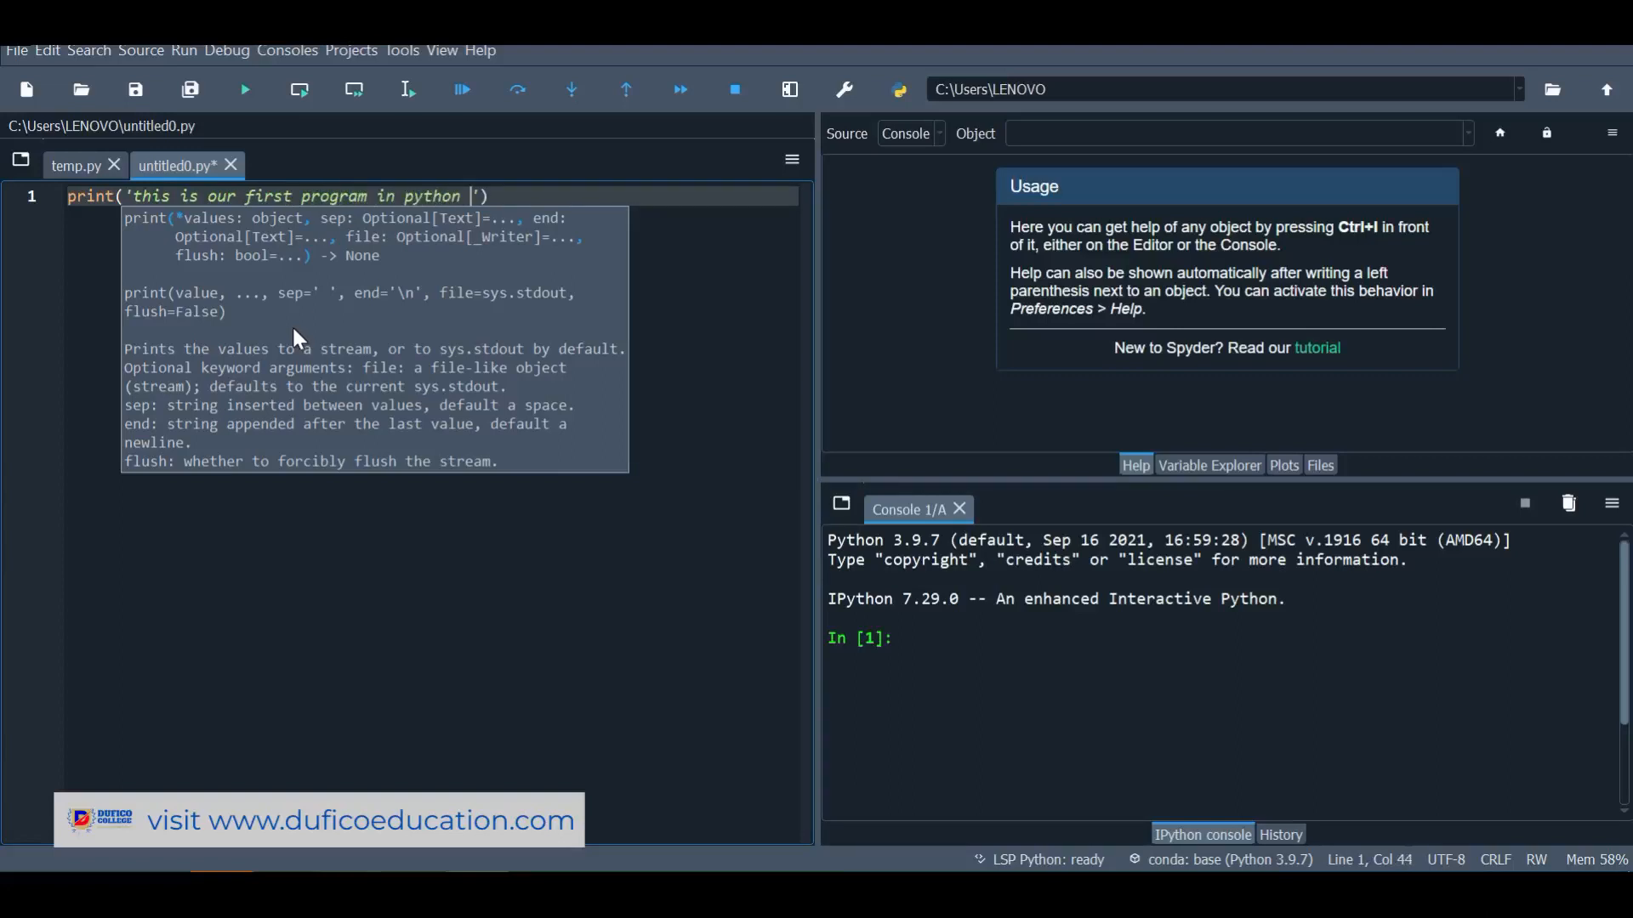
{"action": "type", "text": "and we are doing great"}
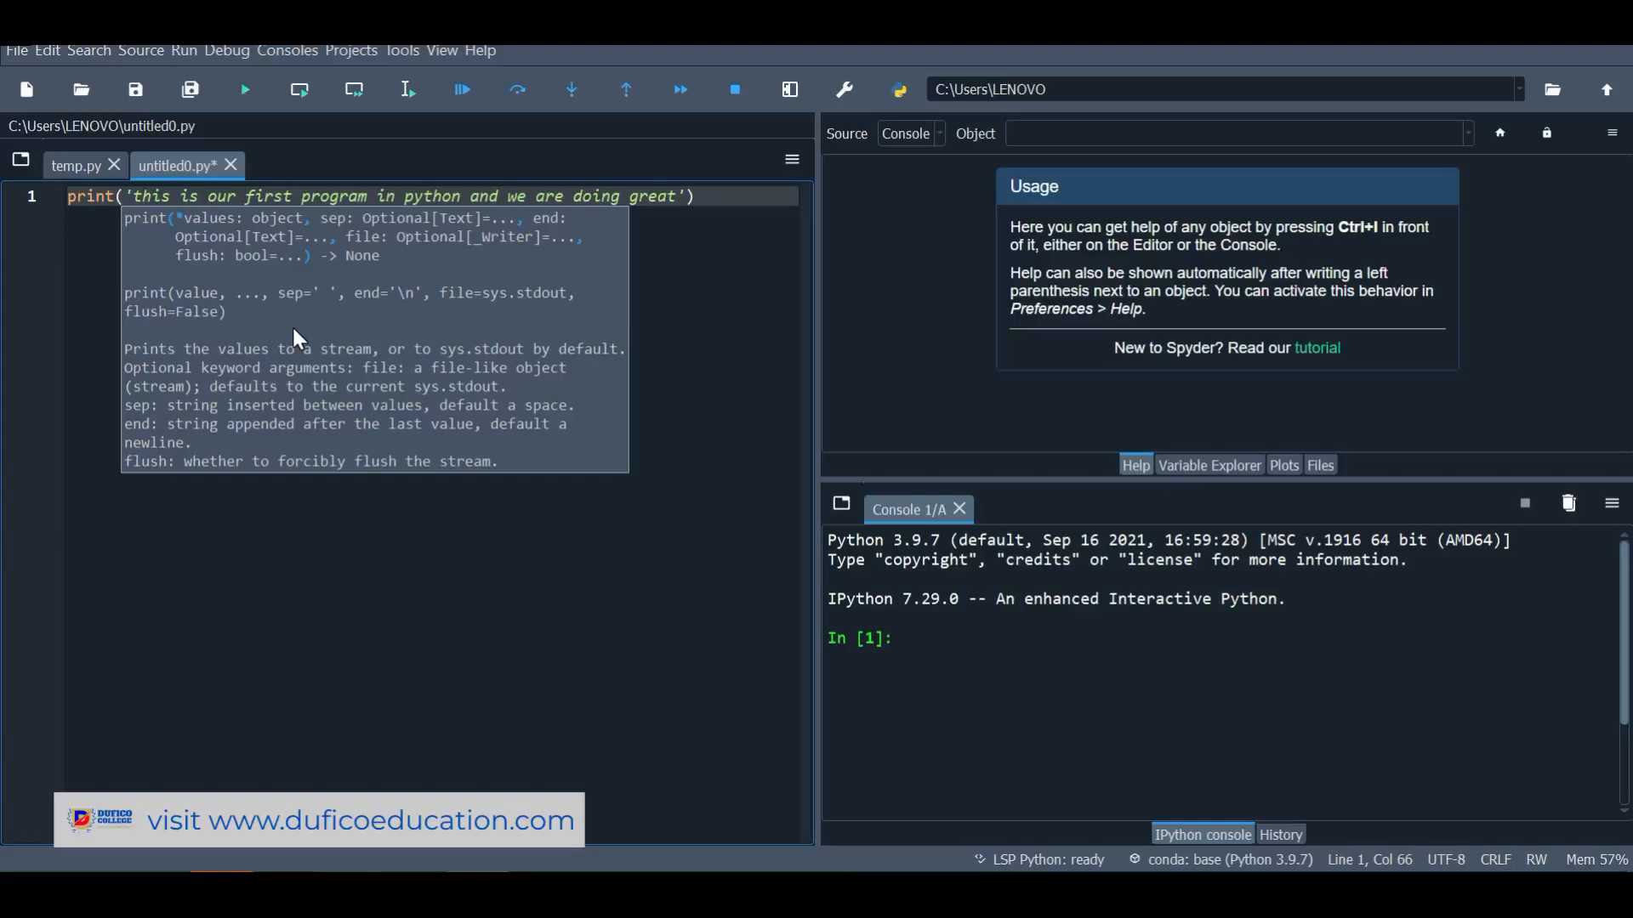
{"action": "key", "text": "ctrl+s"}
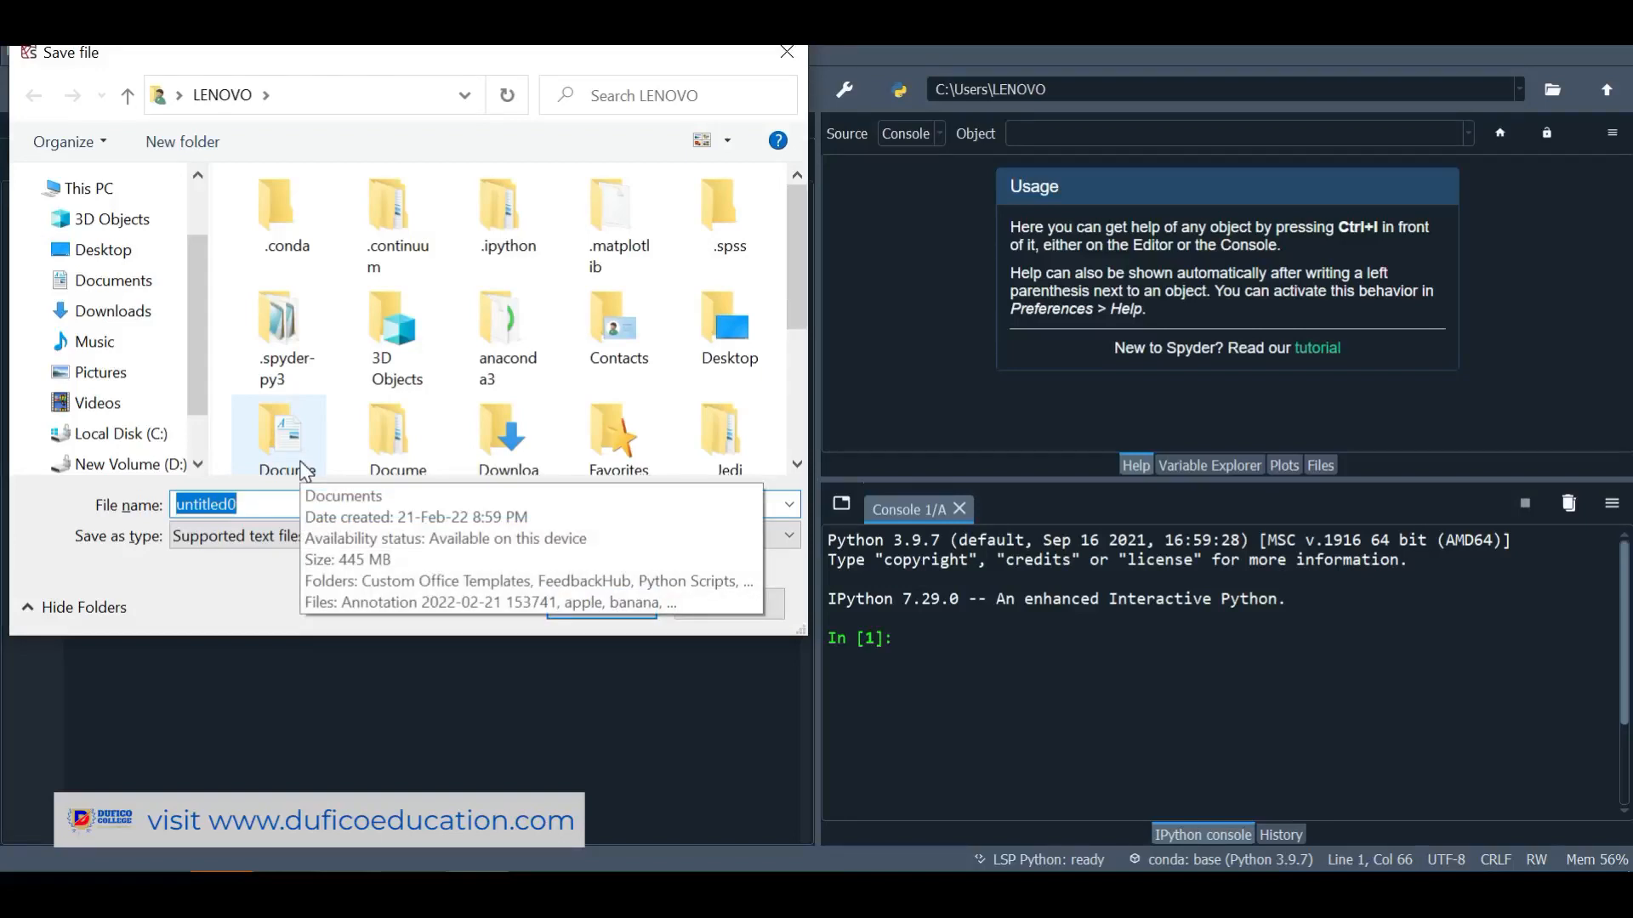
Save the script as firstprogram.py in the user's home folder
{"action": "type", "text": "firstpg"}
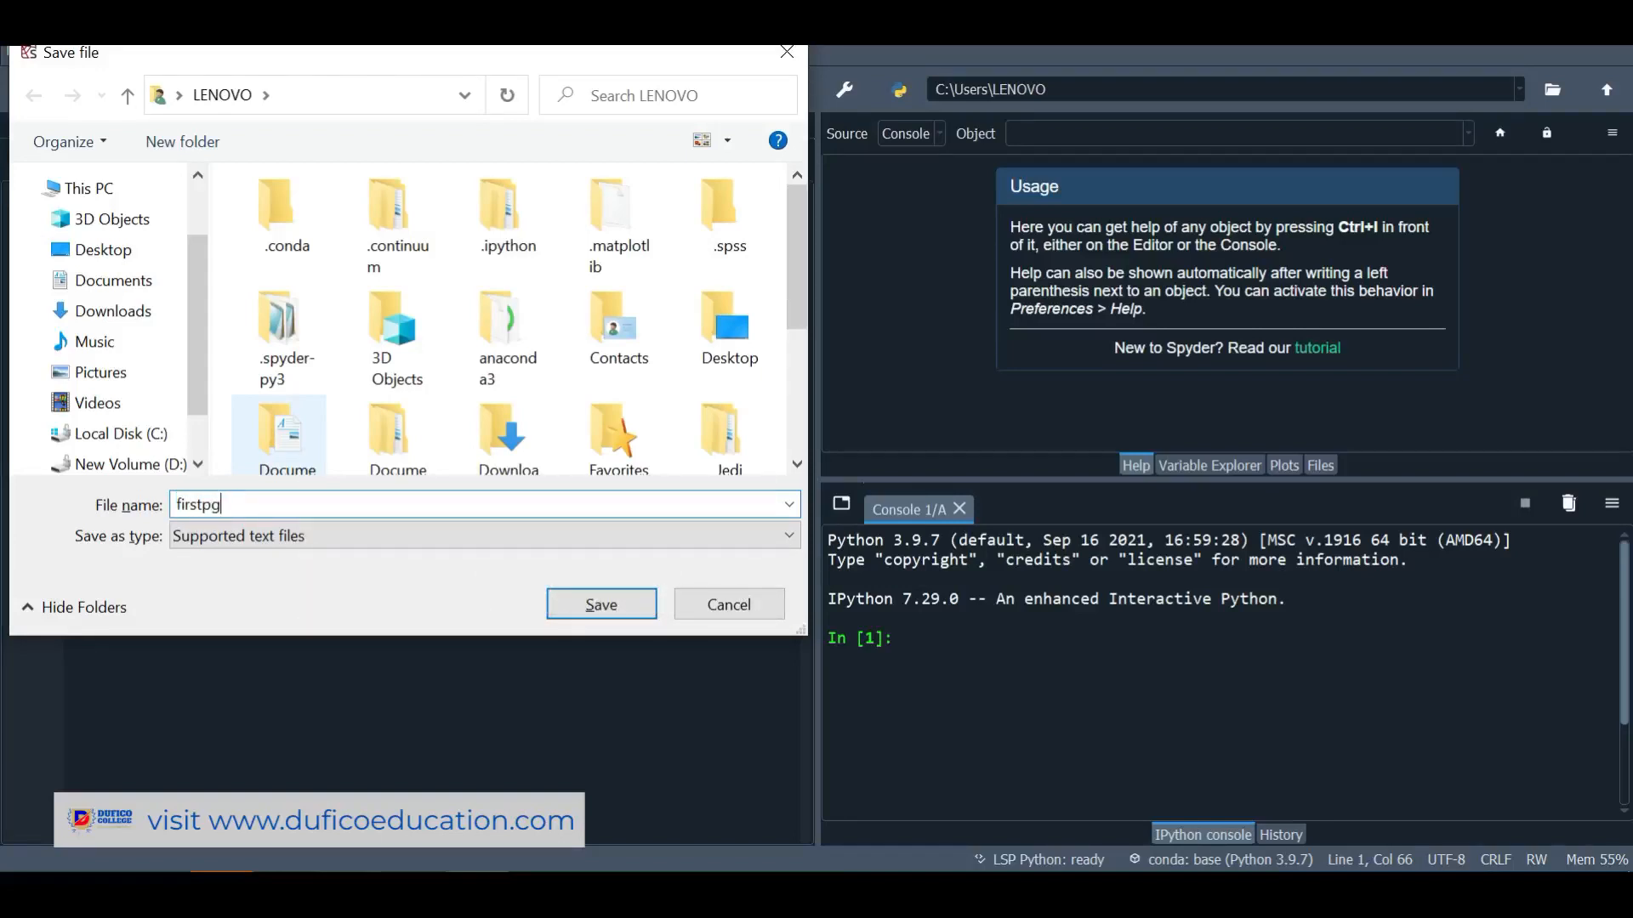
{"action": "key", "text": "BackSpace"}
{"action": "type", "text": "rogram.py"}
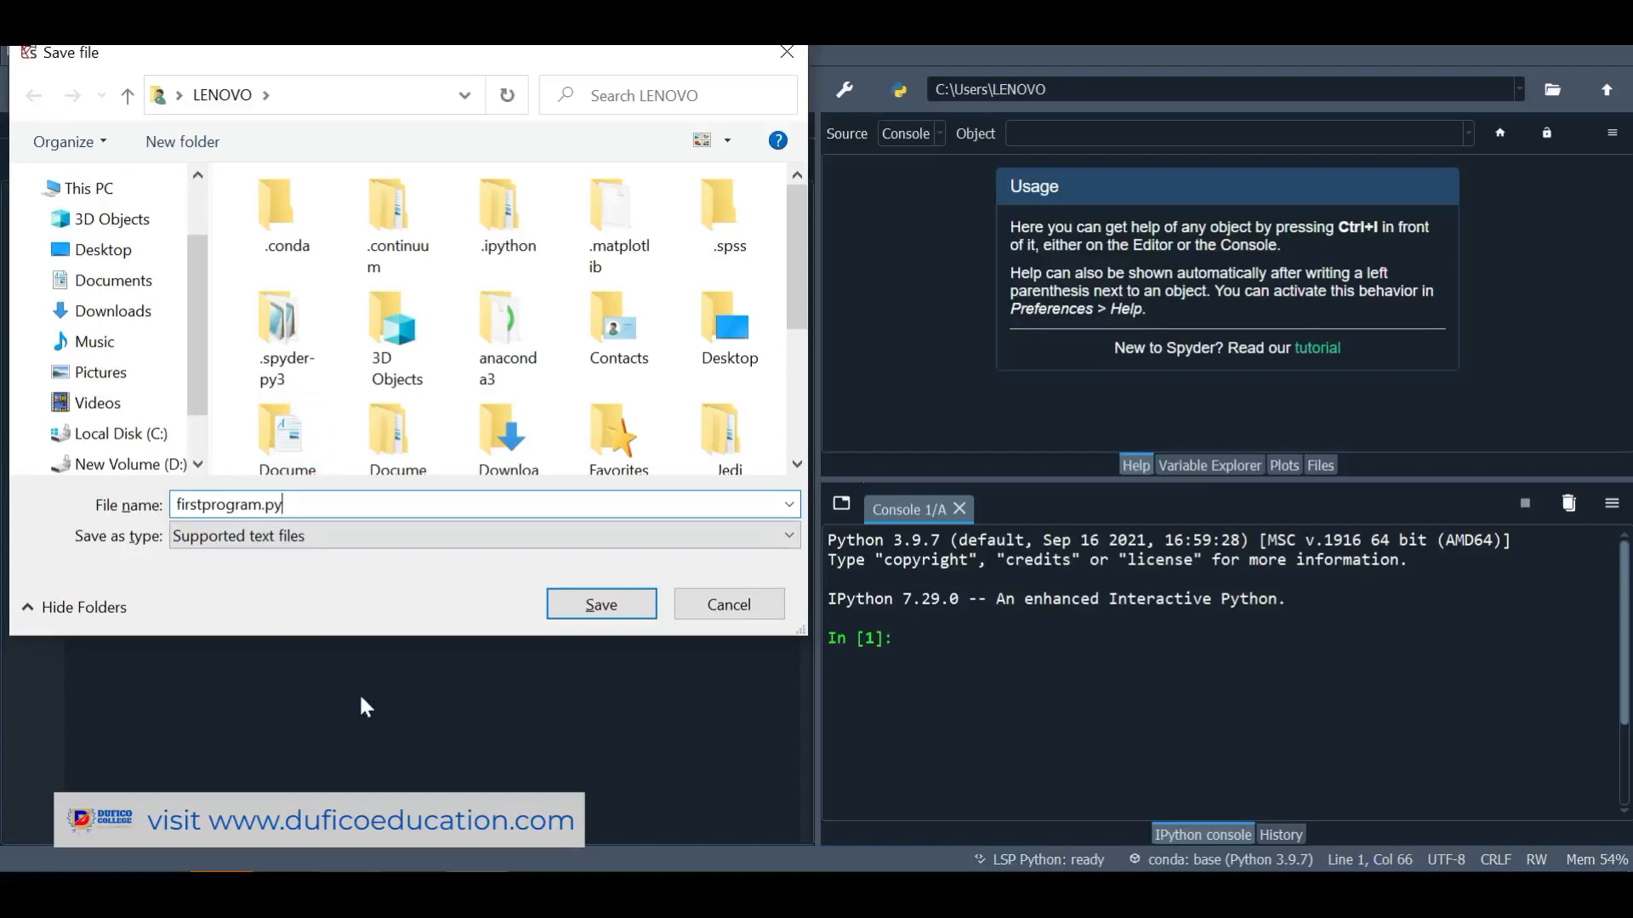
{"action": "left_click", "coordinate": [599, 605]}
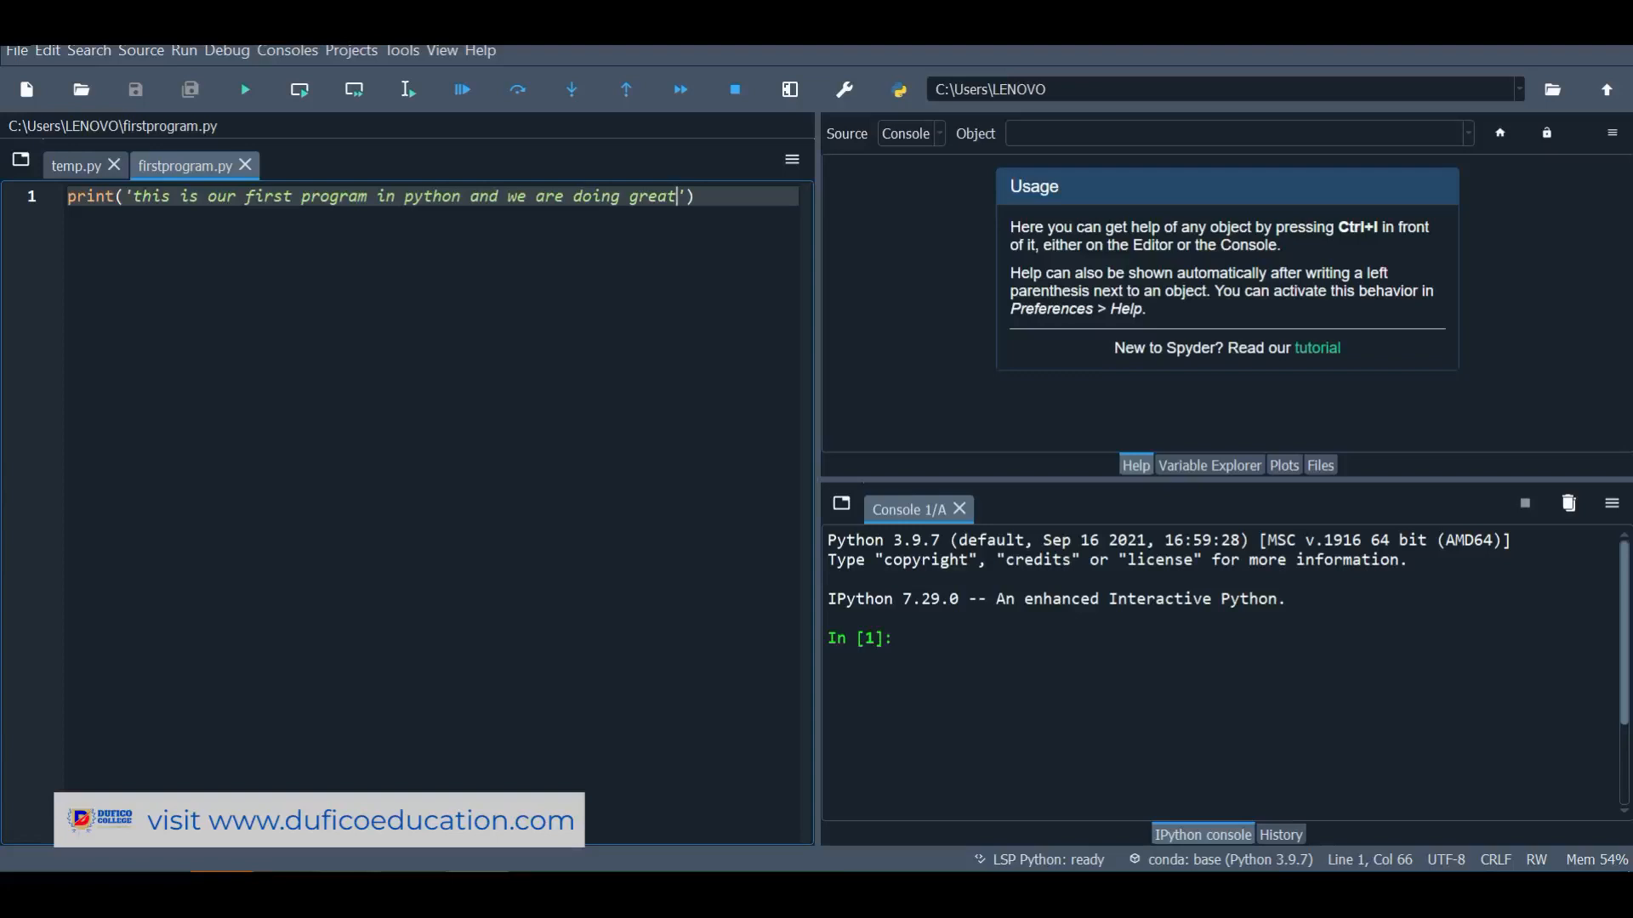
Run firstprogram.py in the current console and select its printed message line
{"action": "left_click", "coordinate": [241, 100]}
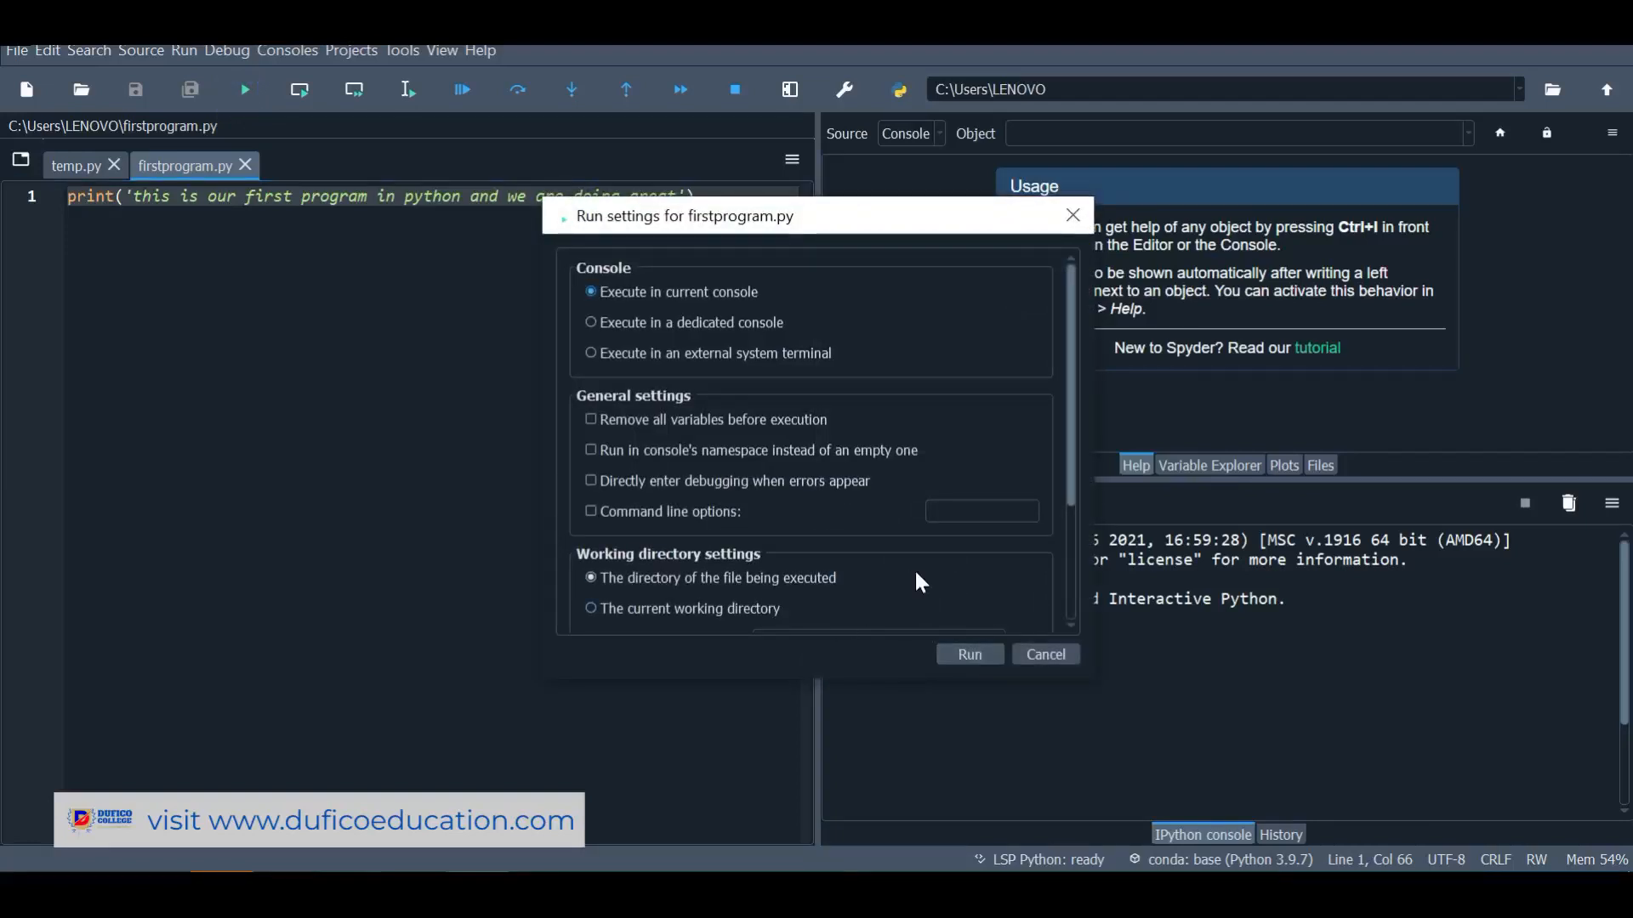
{"action": "left_click", "coordinate": [971, 656]}
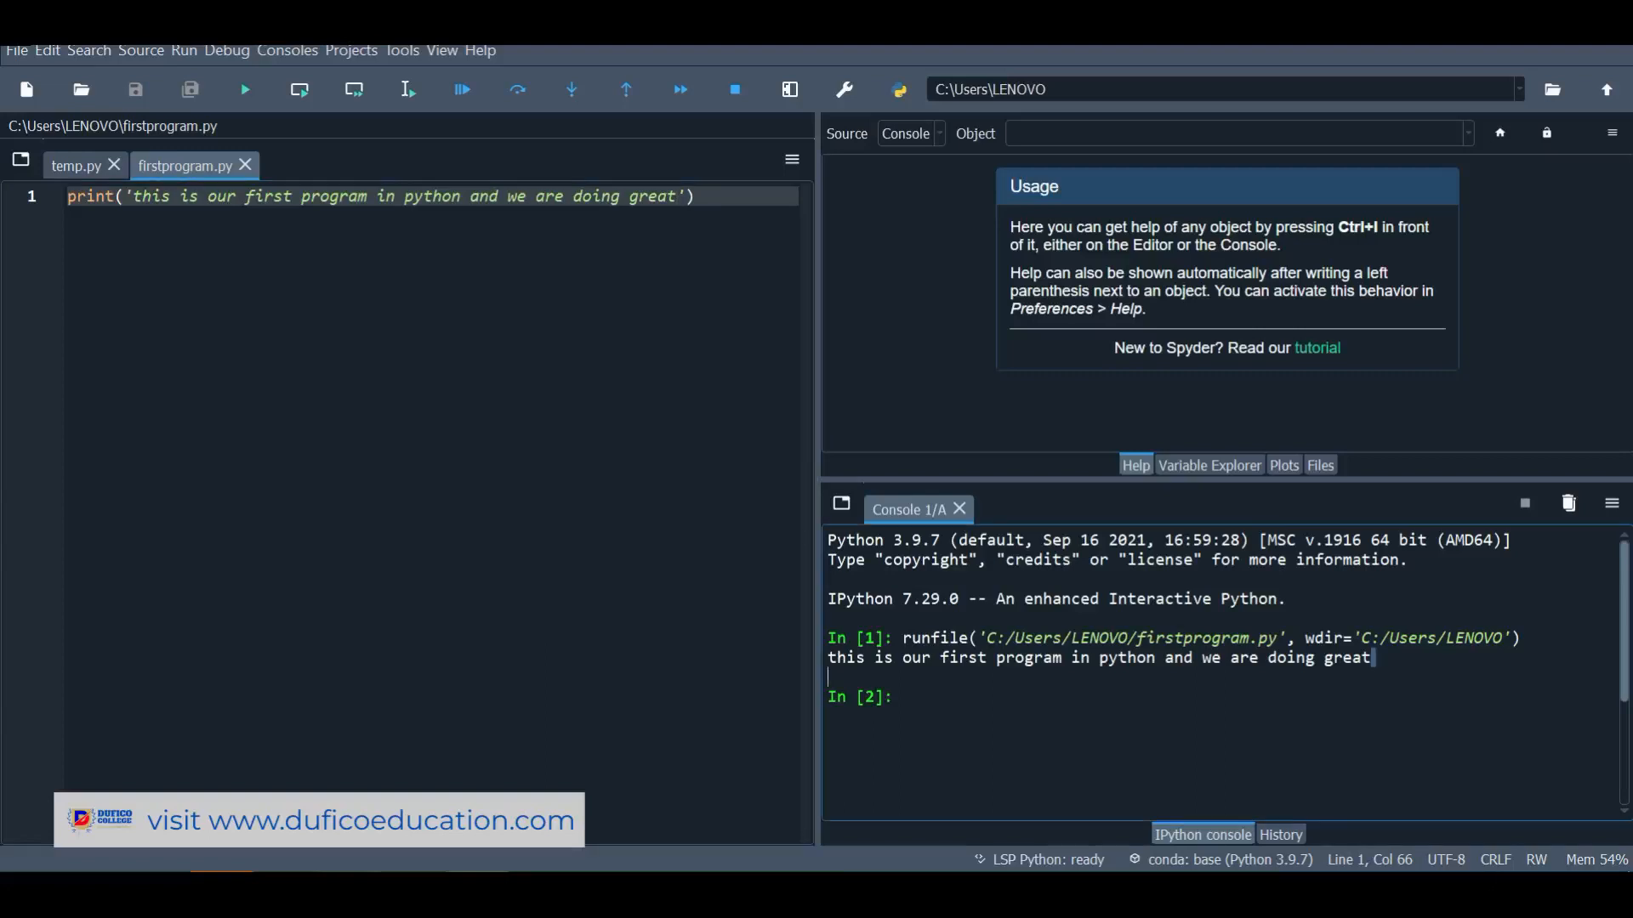
{"action": "left_click_drag", "start_coordinate": [1373, 658], "coordinate": [2, 615]}
{"action": "left_click", "coordinate": [1444, 717]}
{"action": "left_click_drag", "start_coordinate": [1373, 658], "coordinate": [827, 658]}
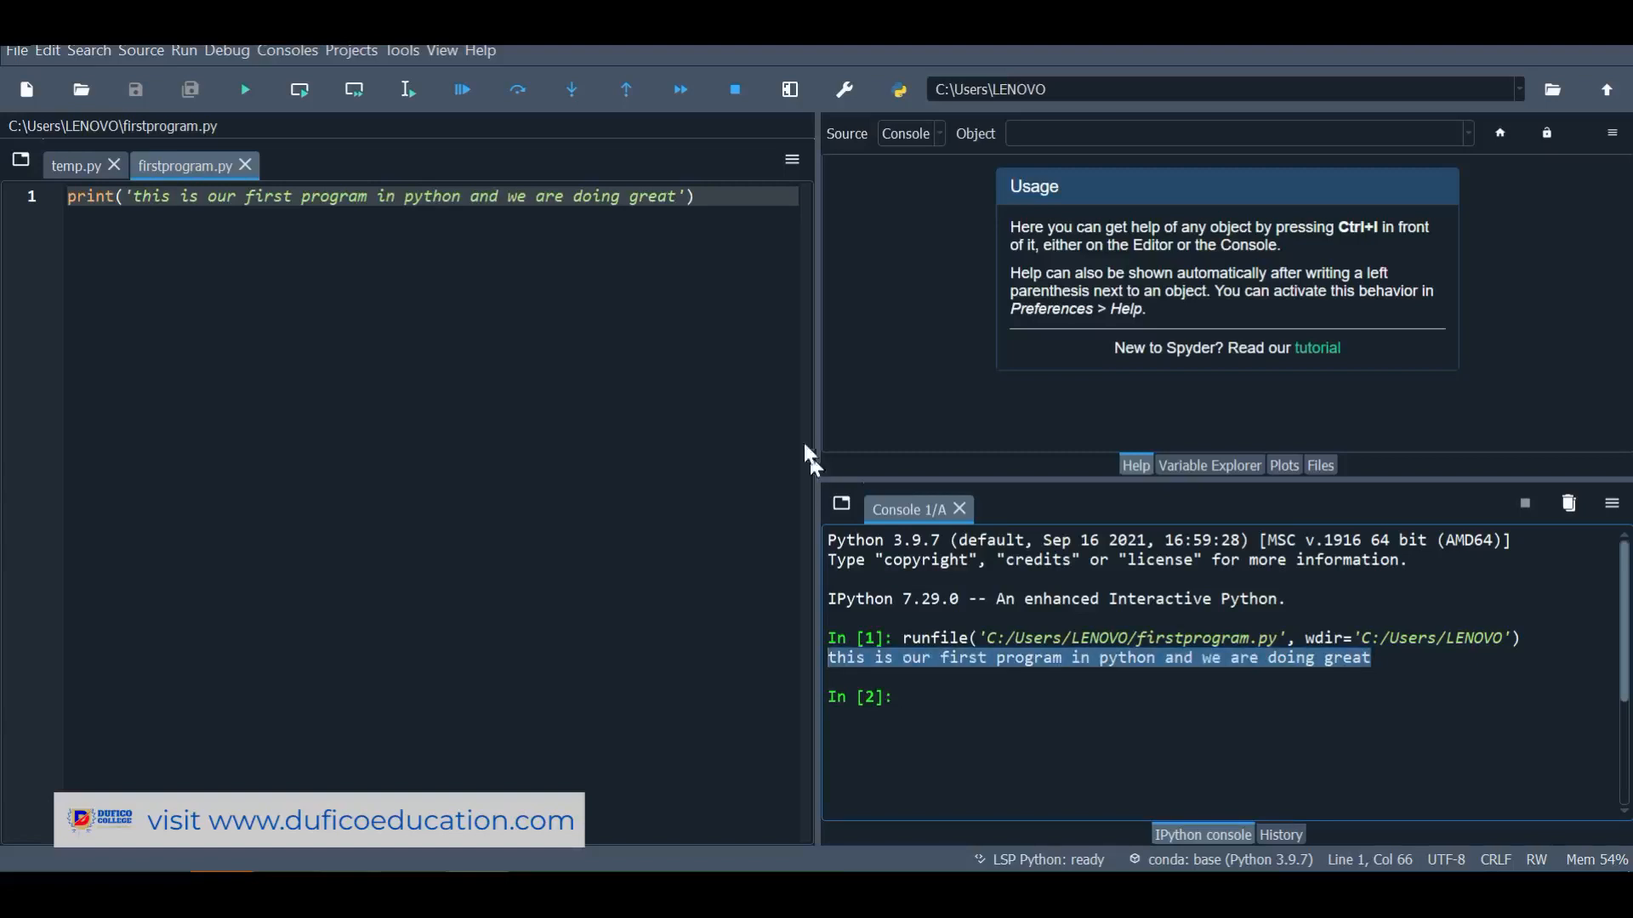
Add two print('my name is …') lines, each with a person's name, on lines 10 and 14
{"action": "left_click", "coordinate": [702, 200]}
{"action": "key", "text": "Return"}
{"action": "key", "text": "Return"}
{"action": "key", "text": "Return"}
{"action": "key", "text": "Return"}
{"action": "key", "text": "Return"}
{"action": "key", "text": "Return"}
{"action": "key", "text": "Return"}
{"action": "key", "text": "Return"}
{"action": "key", "text": "Return"}
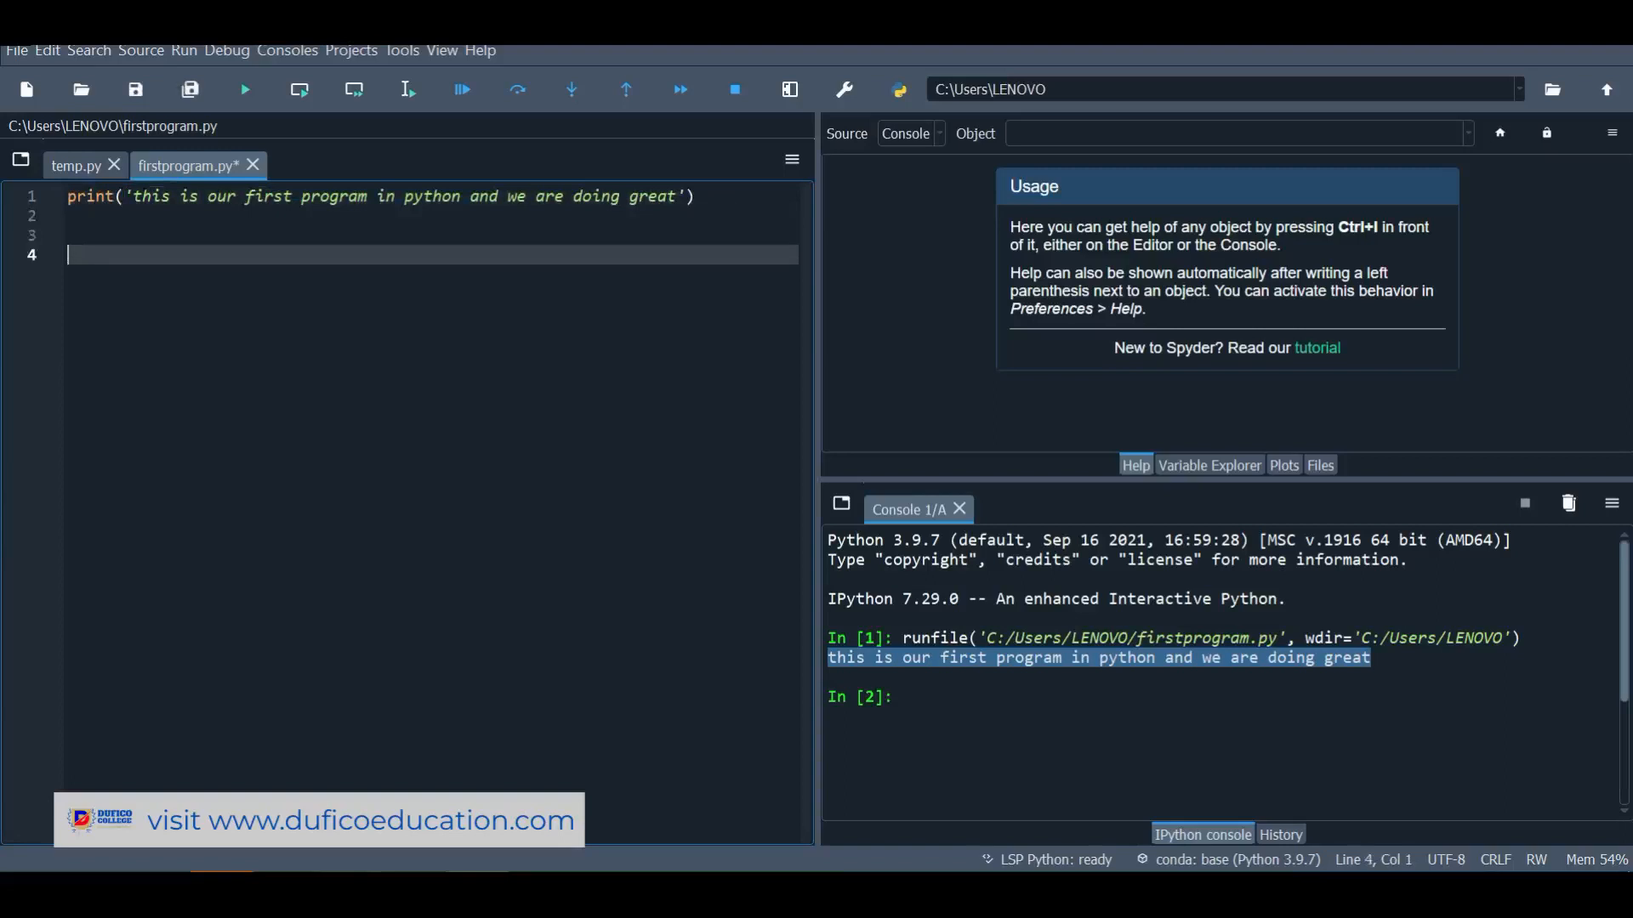
{"action": "type", "text": "print('my name is qazi"}
{"action": "key", "text": "End"}
{"action": "key", "text": "Return"}
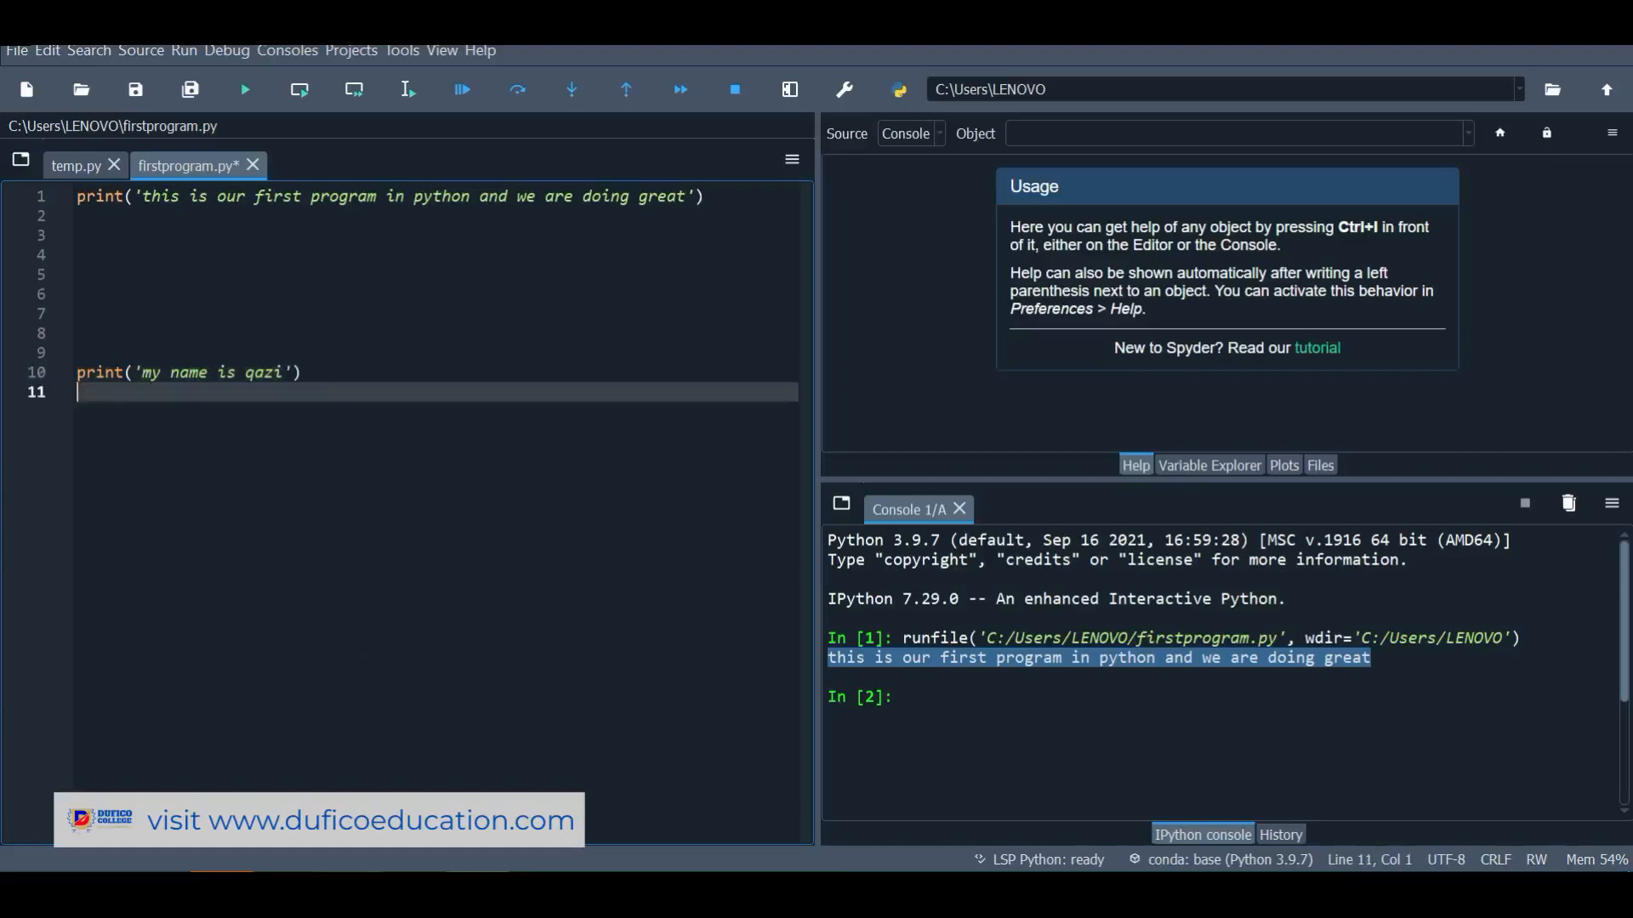
{"action": "key", "text": "Return"}
{"action": "key", "text": "Return"}
{"action": "key", "text": "Return"}
{"action": "type", "text": "proint"}
{"action": "key", "text": "BackSpace"}
{"action": "key", "text": "BackSpace"}
{"action": "key", "text": "BackSpace"}
{"action": "key", "text": "BackSpace"}
{"action": "type", "text": "int("}
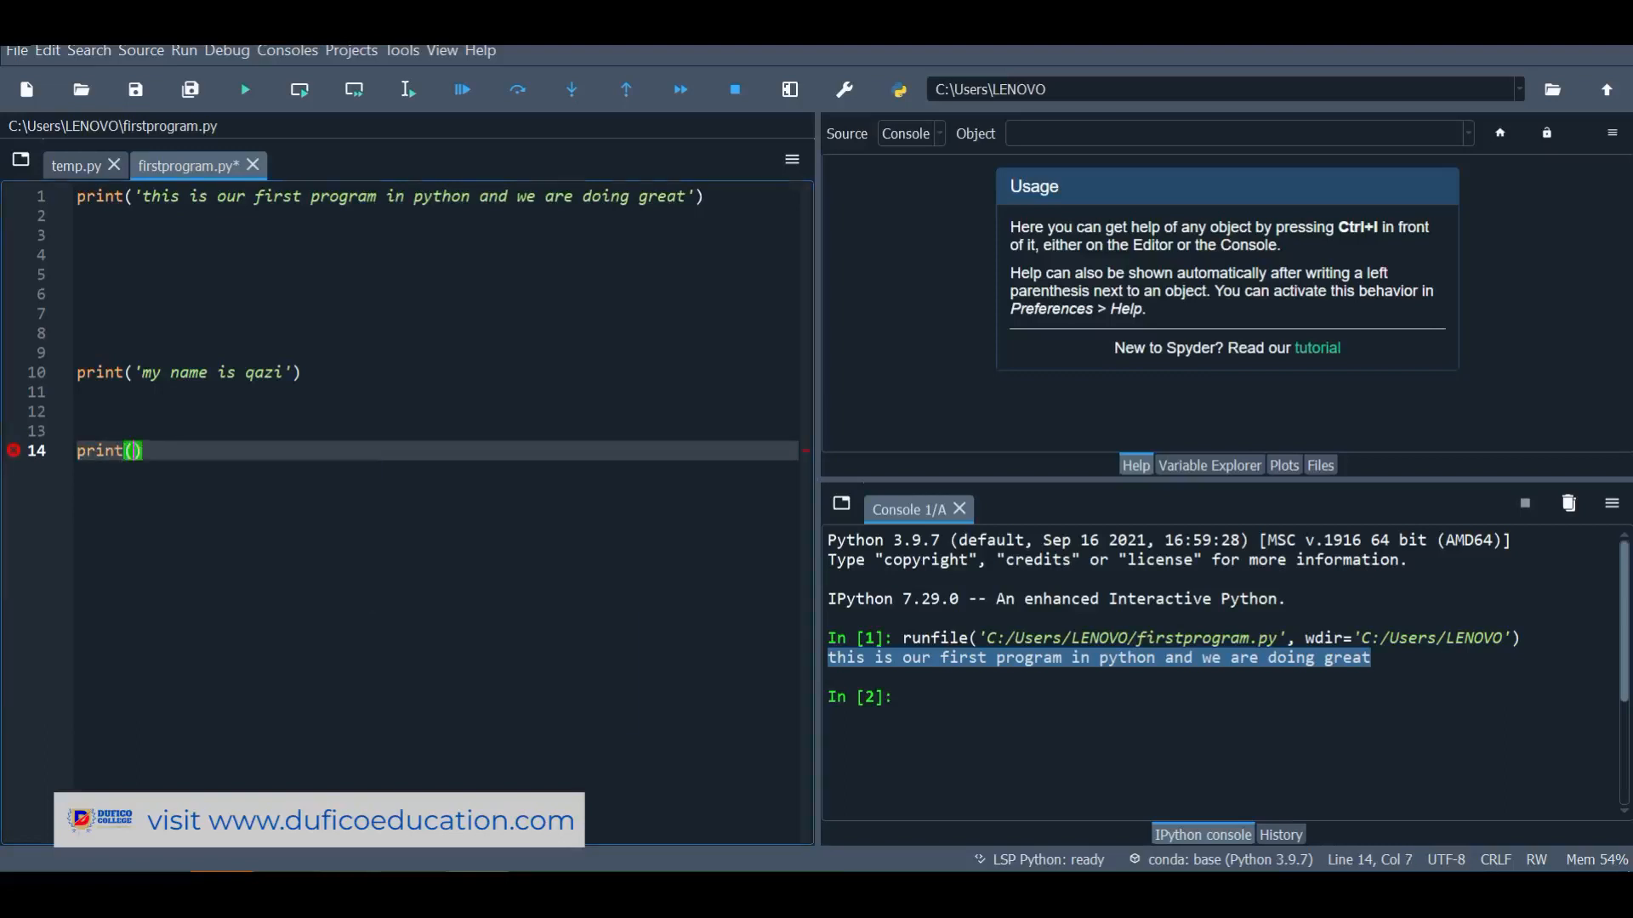
{"action": "type", "text": "'"}
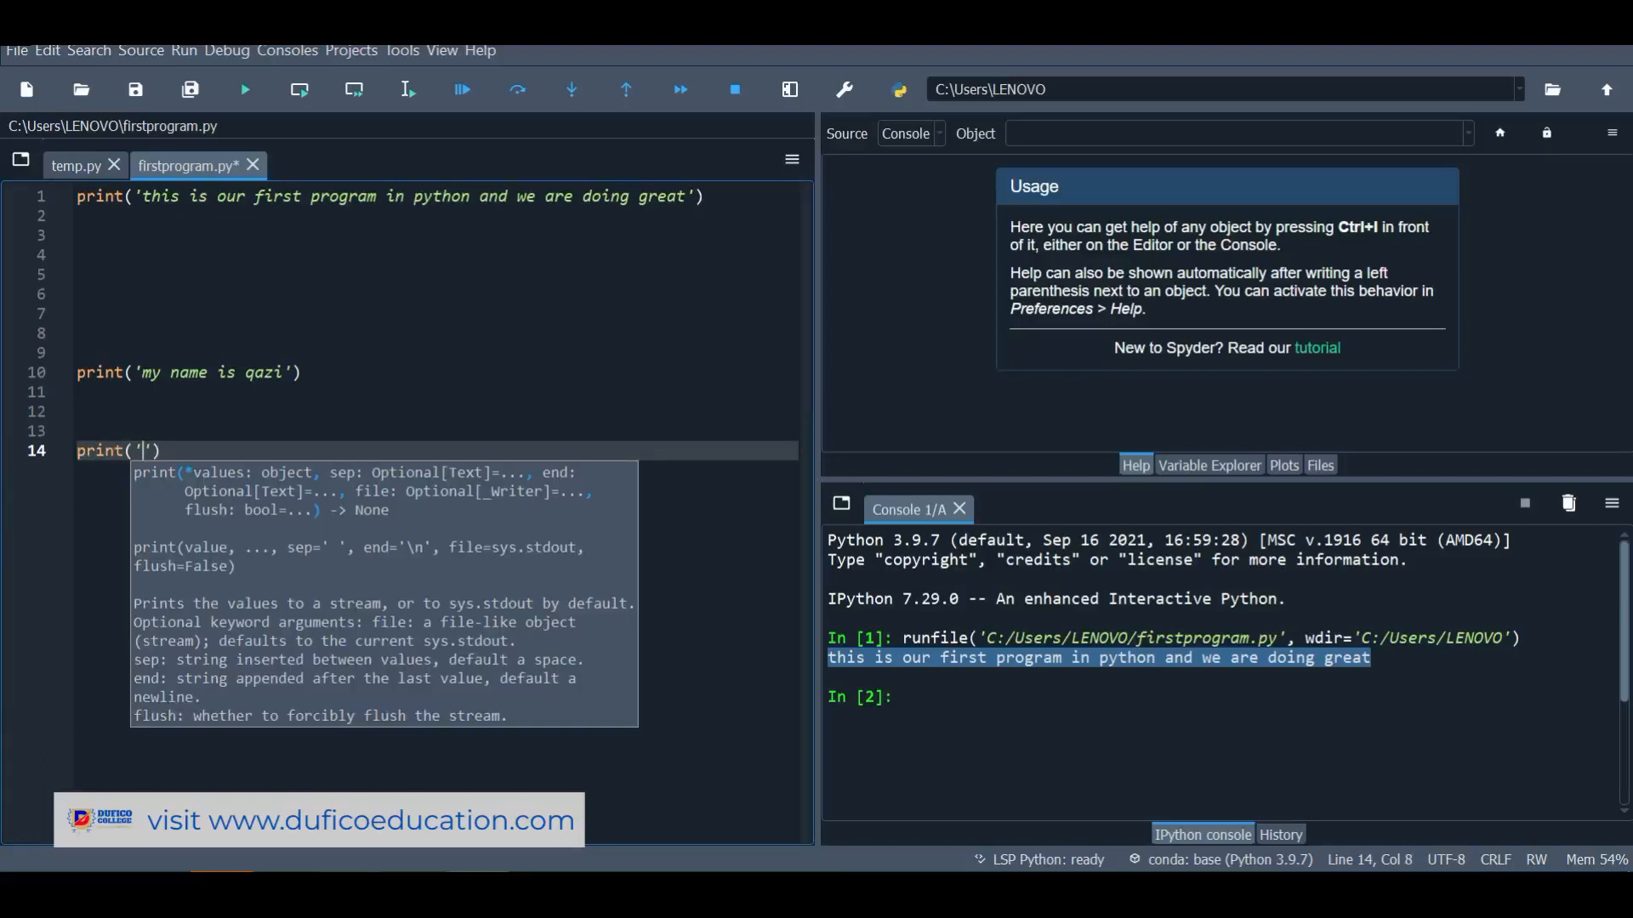
{"action": "type", "text": "my name is david"}
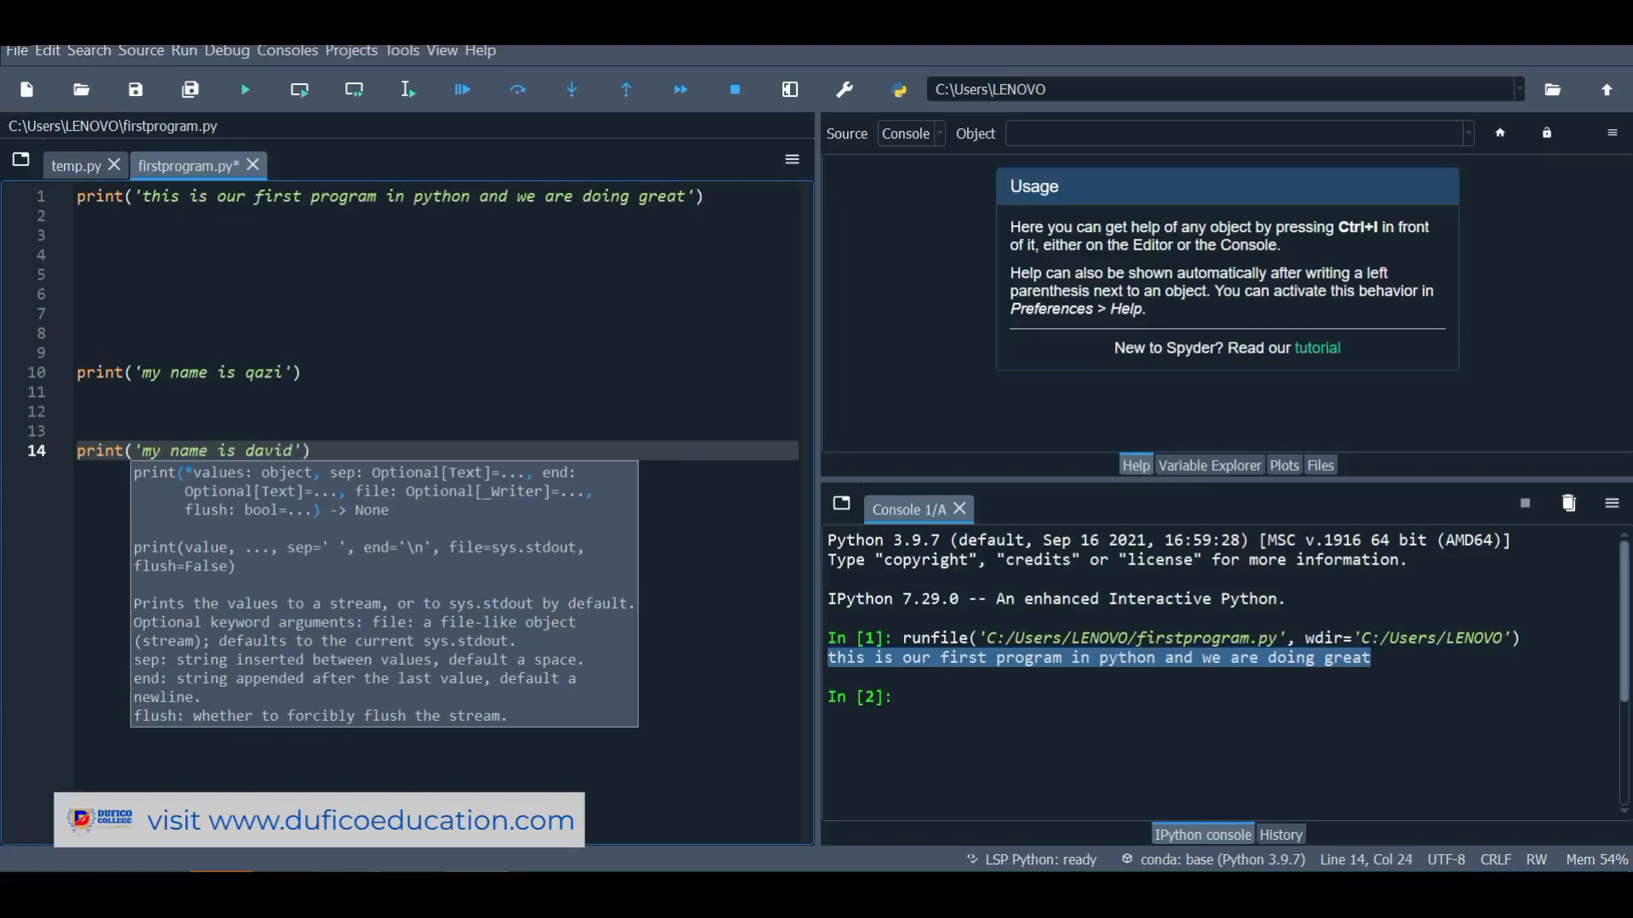
Run firstprogram.py as a cell with Ctrl+Enter, printing all three lines in the console
{"action": "left_click", "coordinate": [316, 372]}
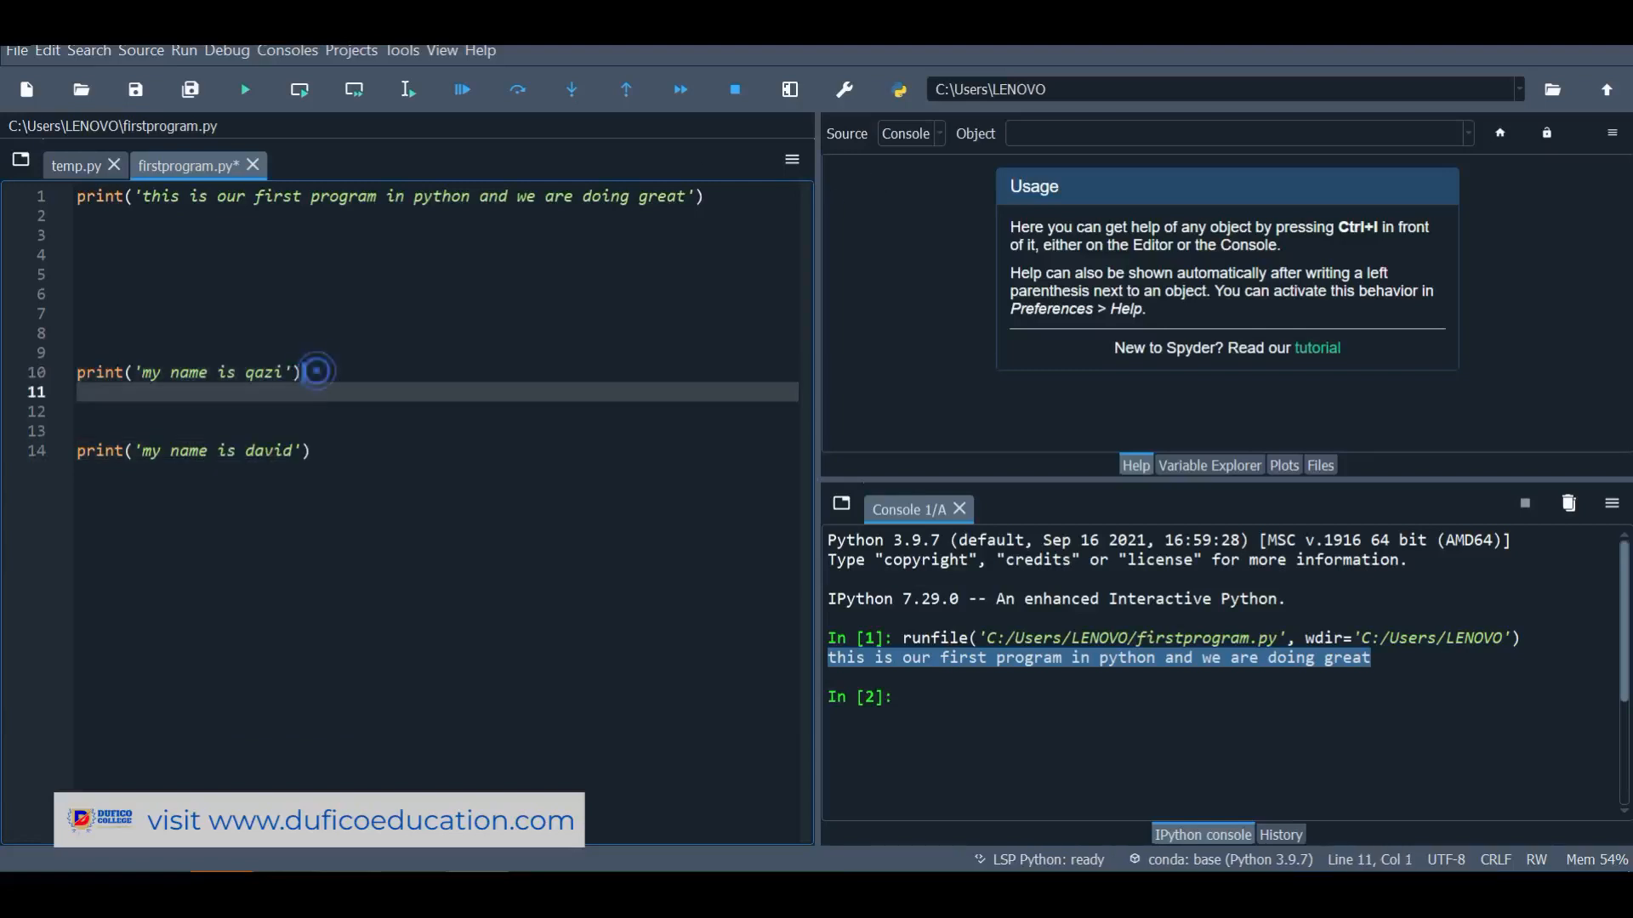
{"action": "left_click_drag", "start_coordinate": [317, 371], "coordinate": [54, 375]}
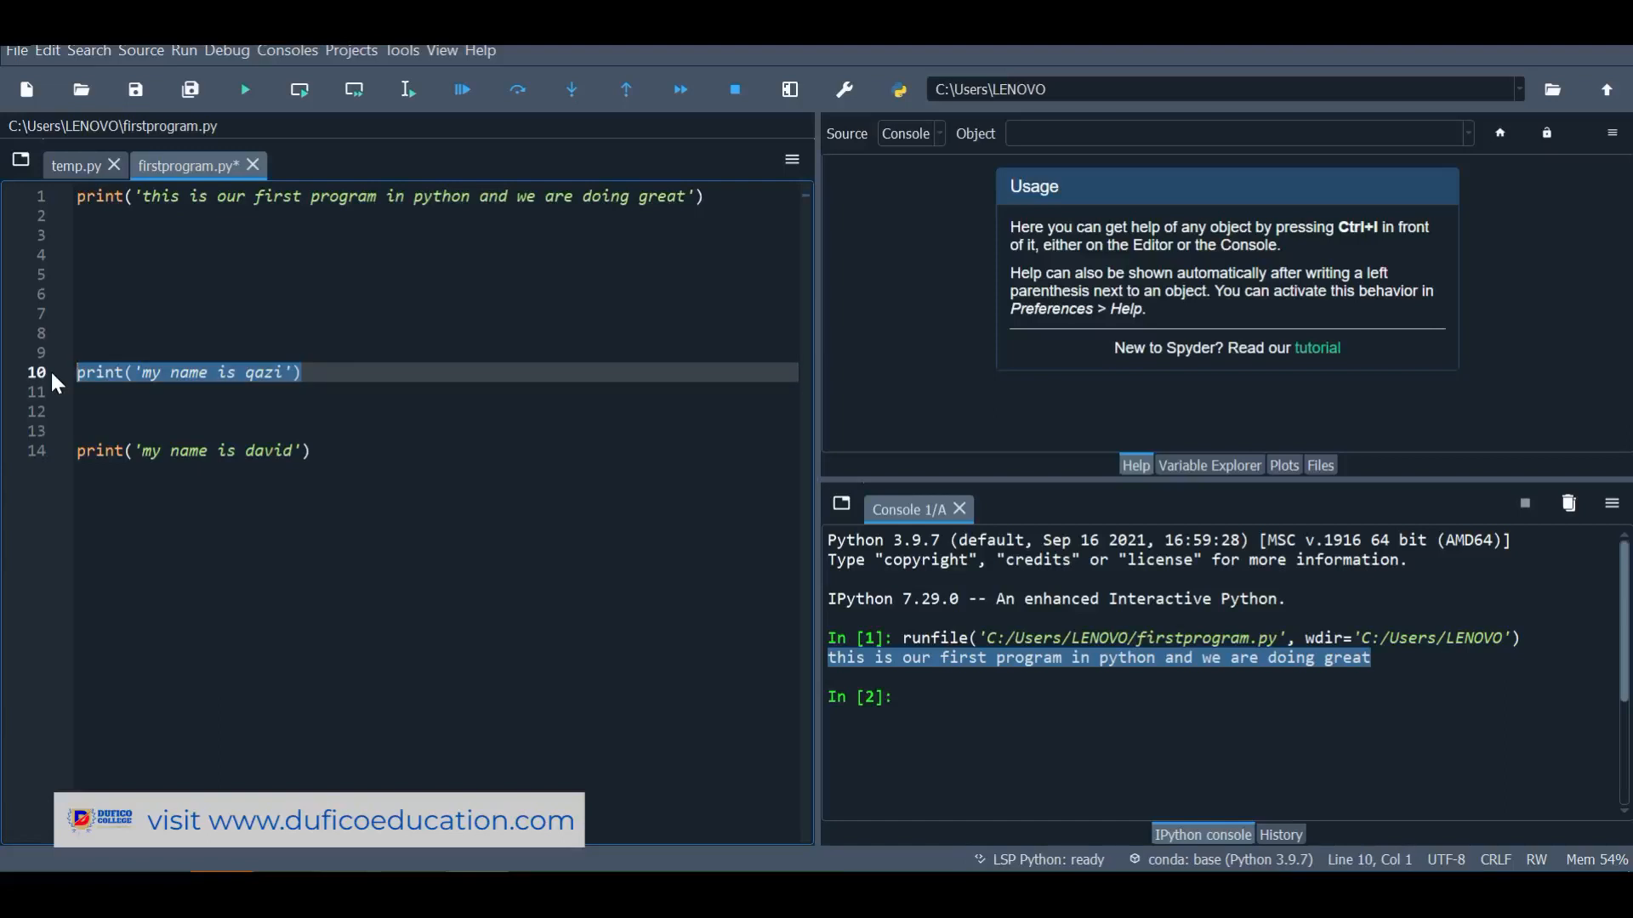
{"action": "key", "text": "ctrl+Return"}
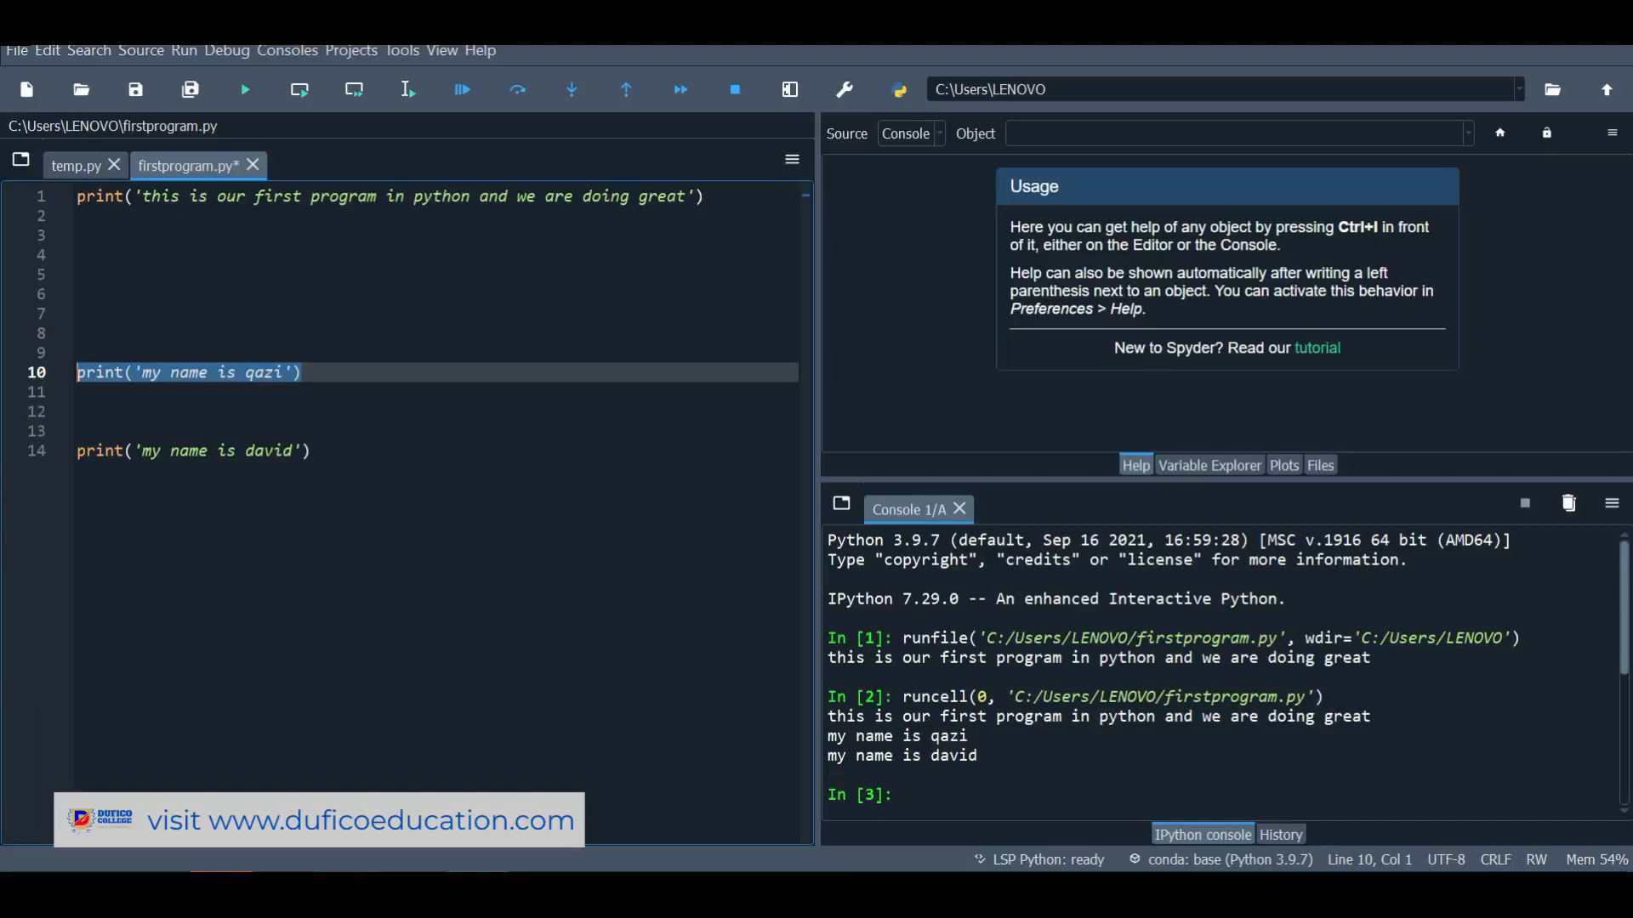
{"action": "left_click_drag", "start_coordinate": [830, 775], "coordinate": [828, 721]}
{"action": "left_click", "coordinate": [1004, 757]}
{"action": "scroll", "coordinate": [1220, 672], "scroll_direction": "down", "scroll_amount": 2}
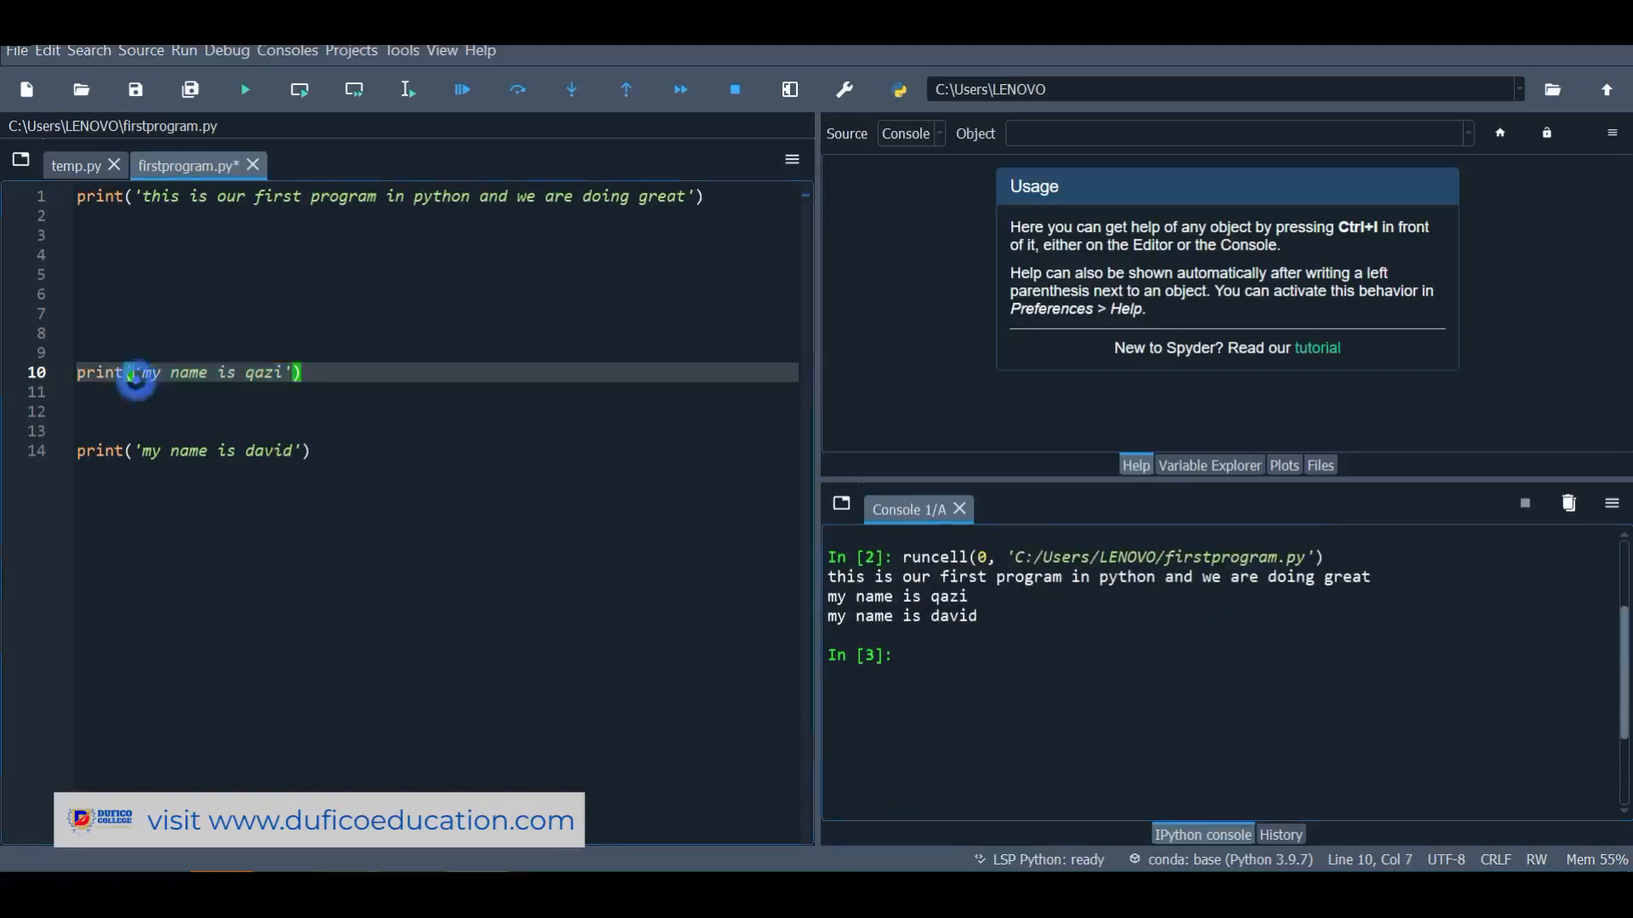
Run only line 10 with Run selection or current line, printing just its 'my name is' output
{"action": "key", "text": "shift+Up"}
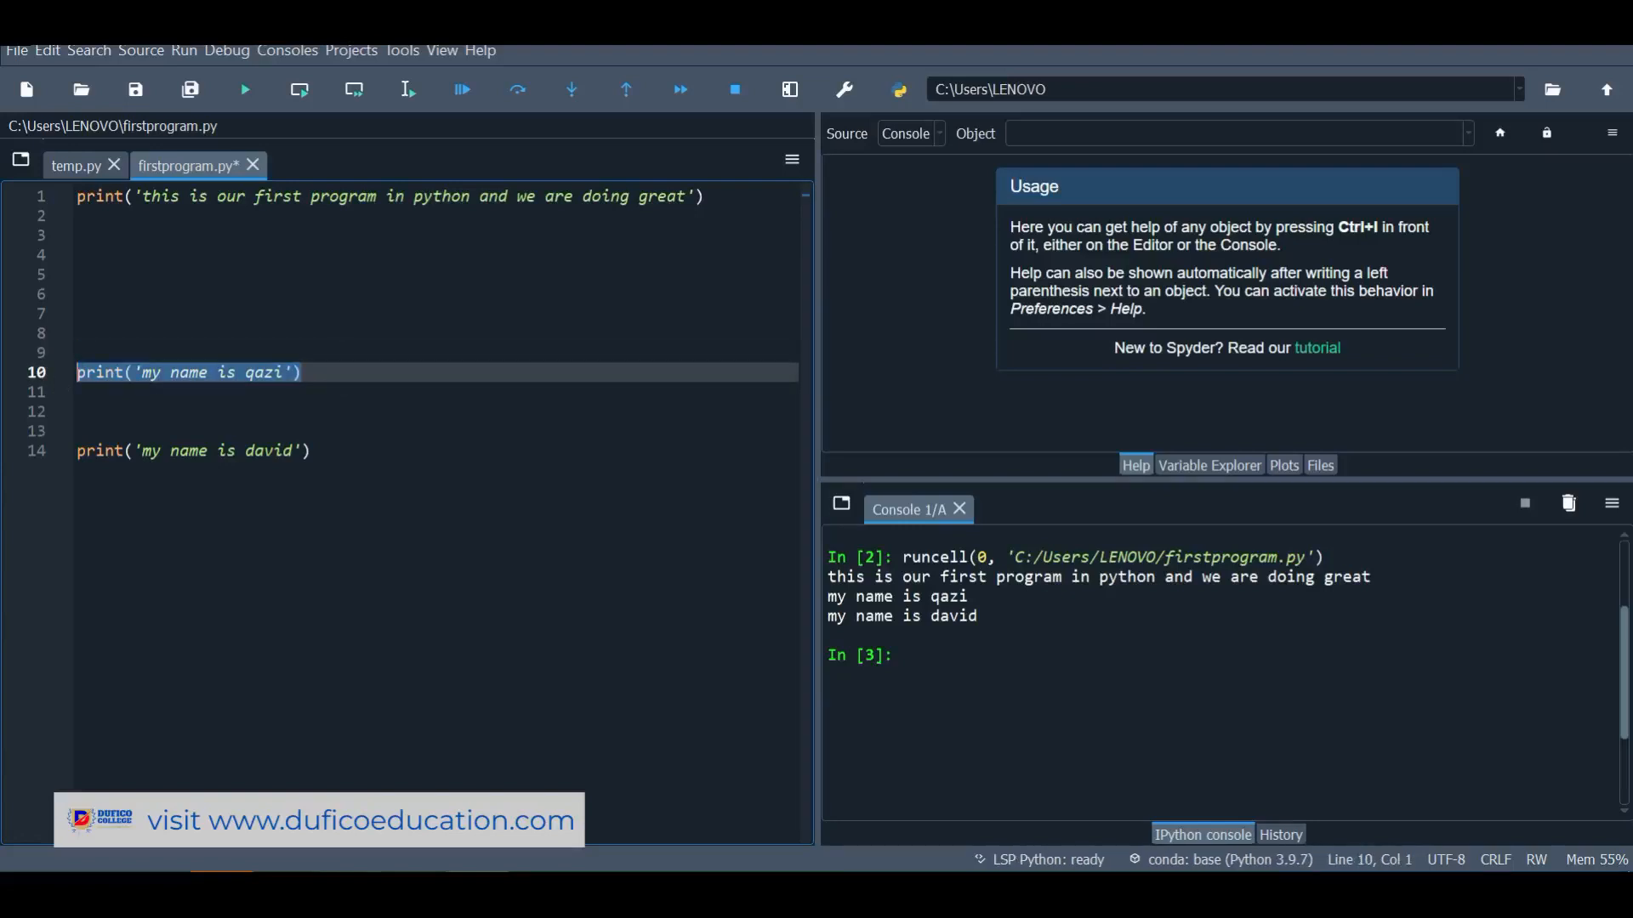
{"action": "right_click", "coordinate": [104, 378]}
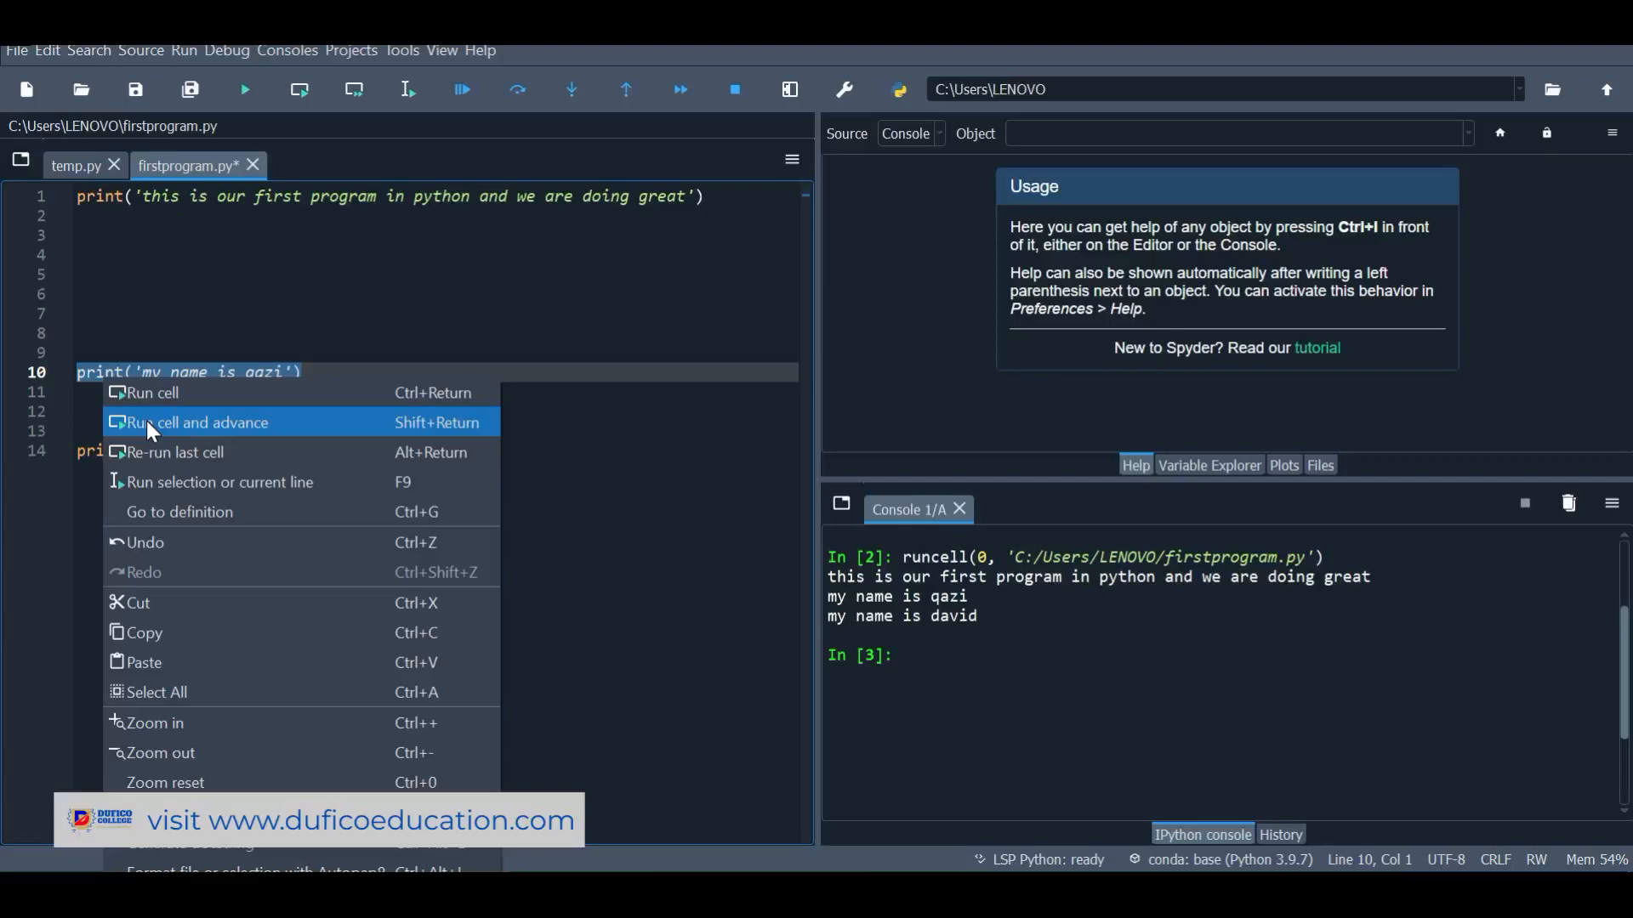
{"action": "left_click", "coordinate": [190, 482]}
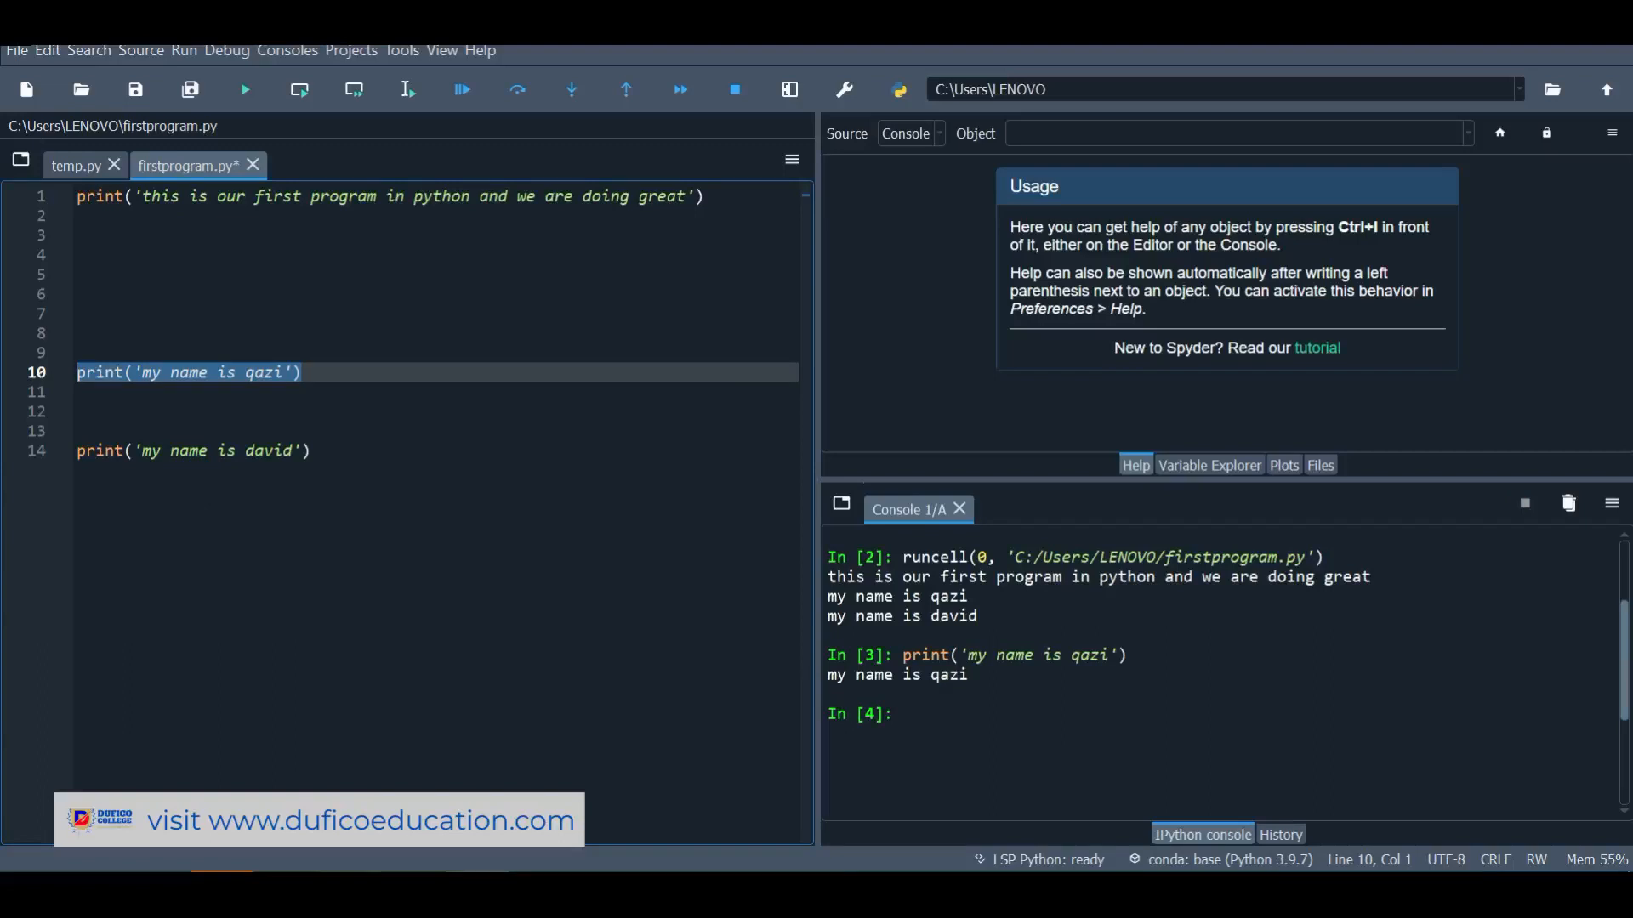
{"action": "left_click_drag", "start_coordinate": [972, 674], "coordinate": [828, 674]}
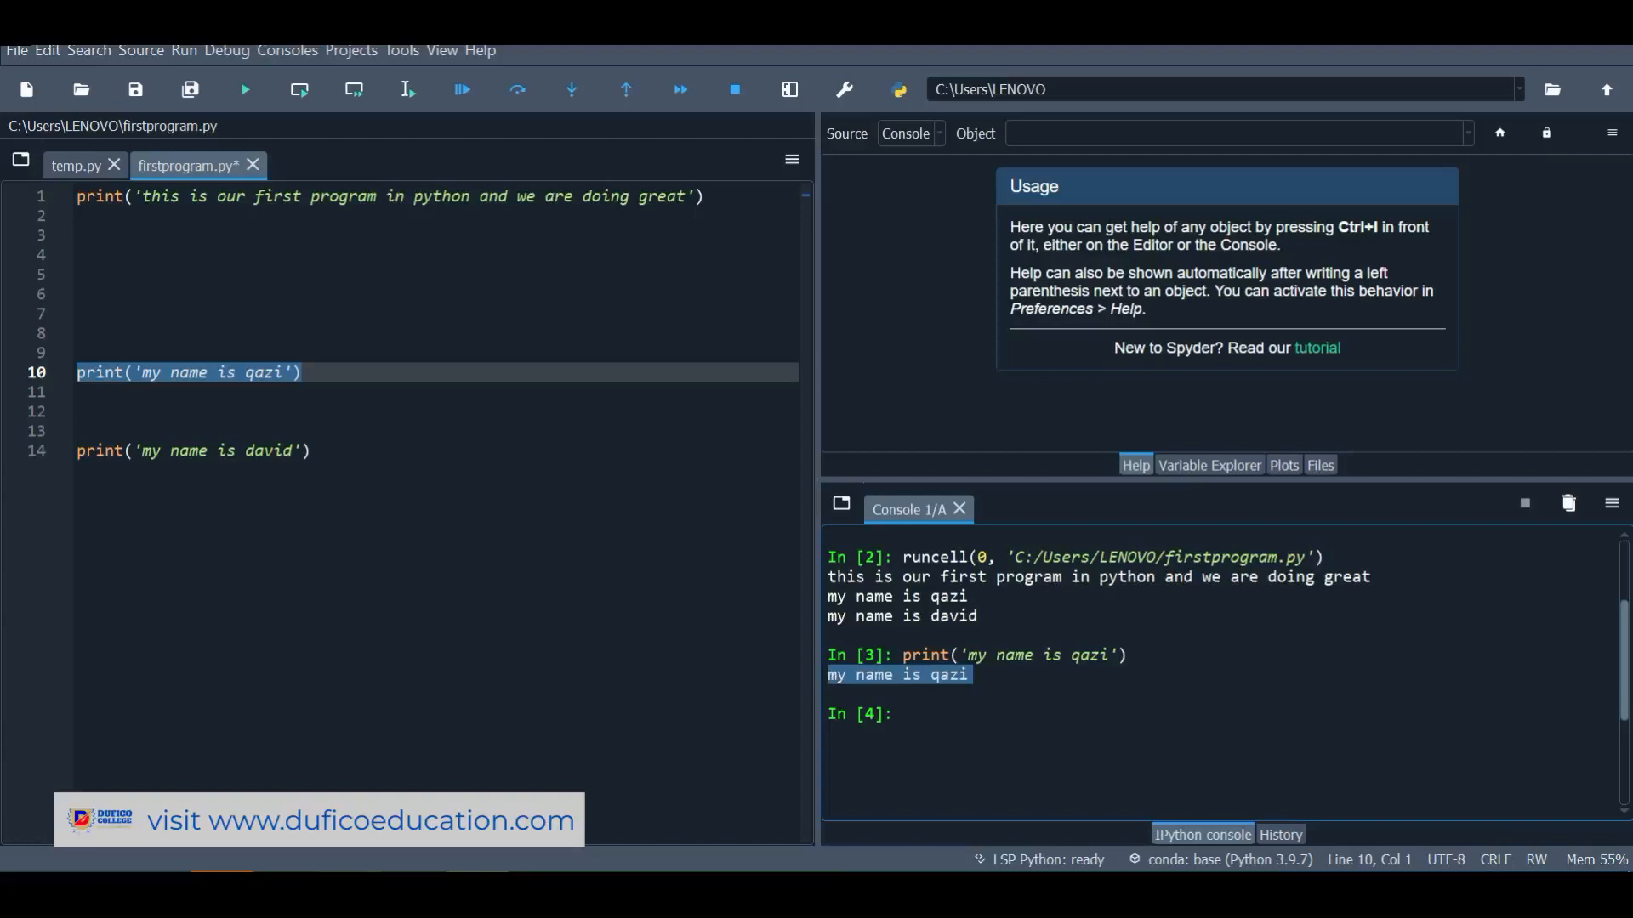
{"action": "left_click", "coordinate": [320, 496]}
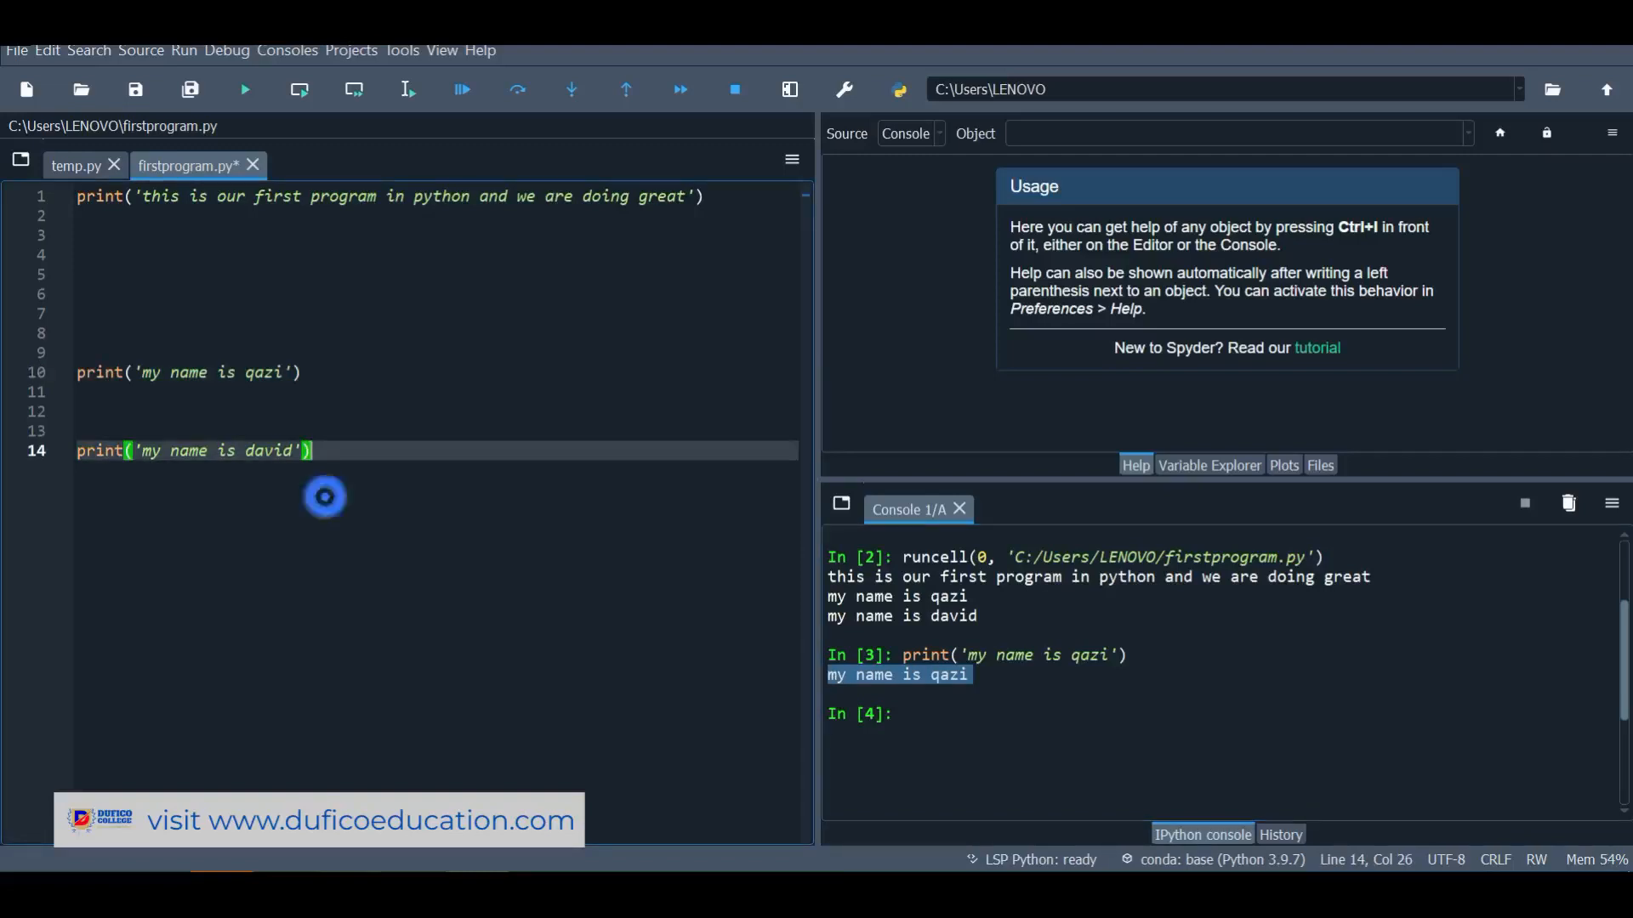
Rerun the whole cell so all three lines print again, then close firstprogram.py
{"action": "key", "text": "ctrl+Return"}
{"action": "left_click_drag", "start_coordinate": [978, 767], "coordinate": [828, 708]}
{"action": "left_click", "coordinate": [830, 768]}
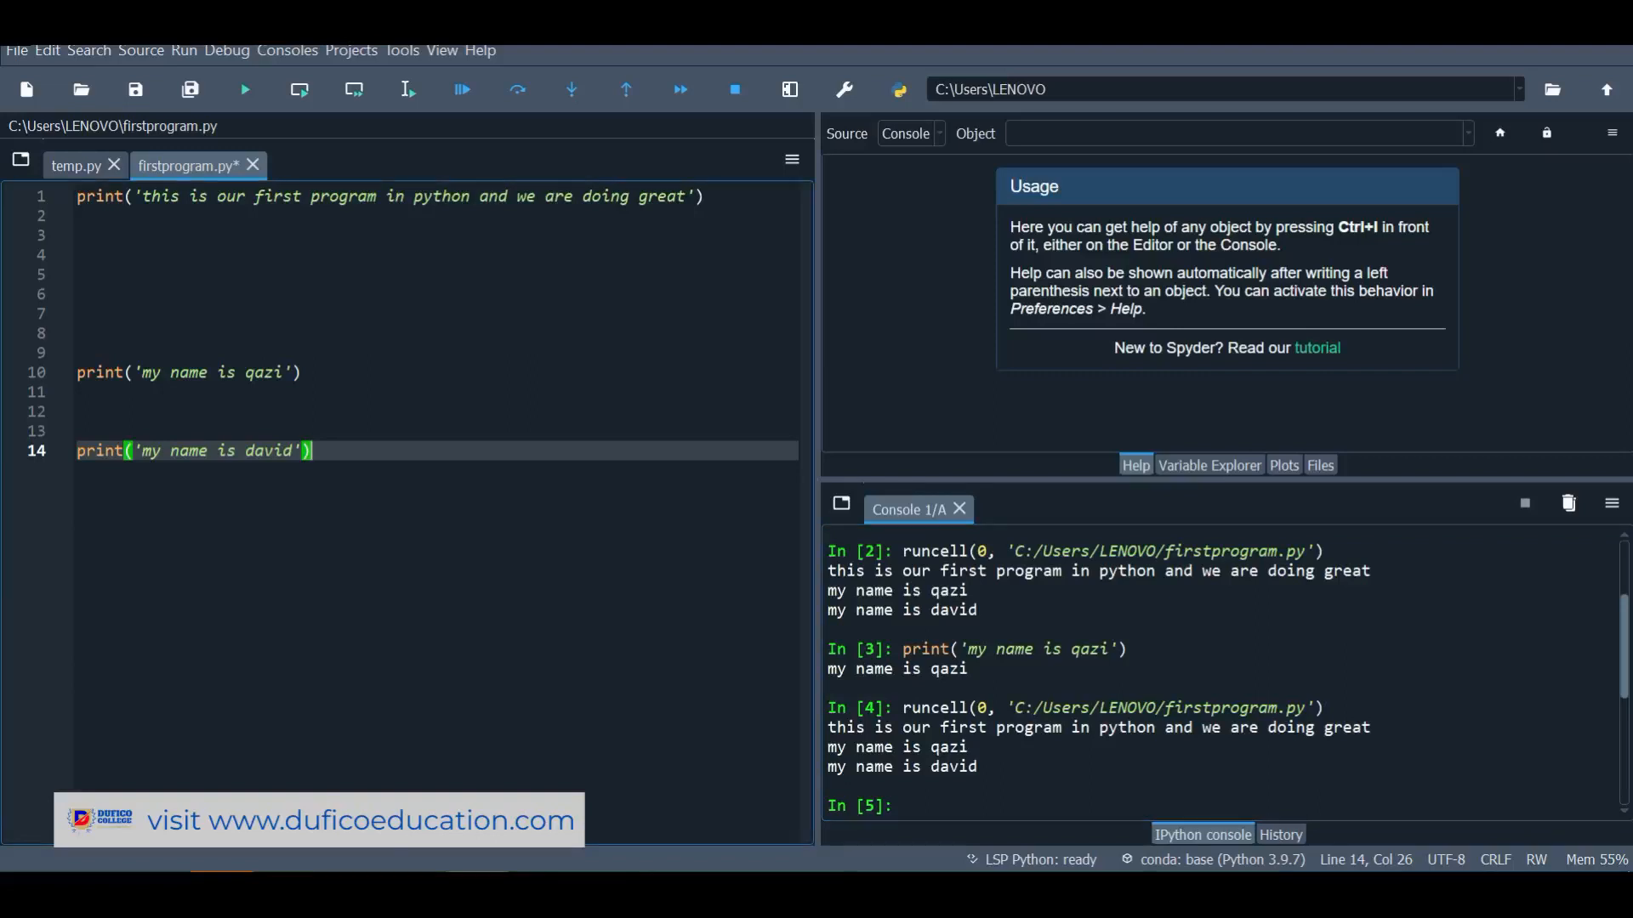
{"action": "left_click", "coordinate": [251, 164]}
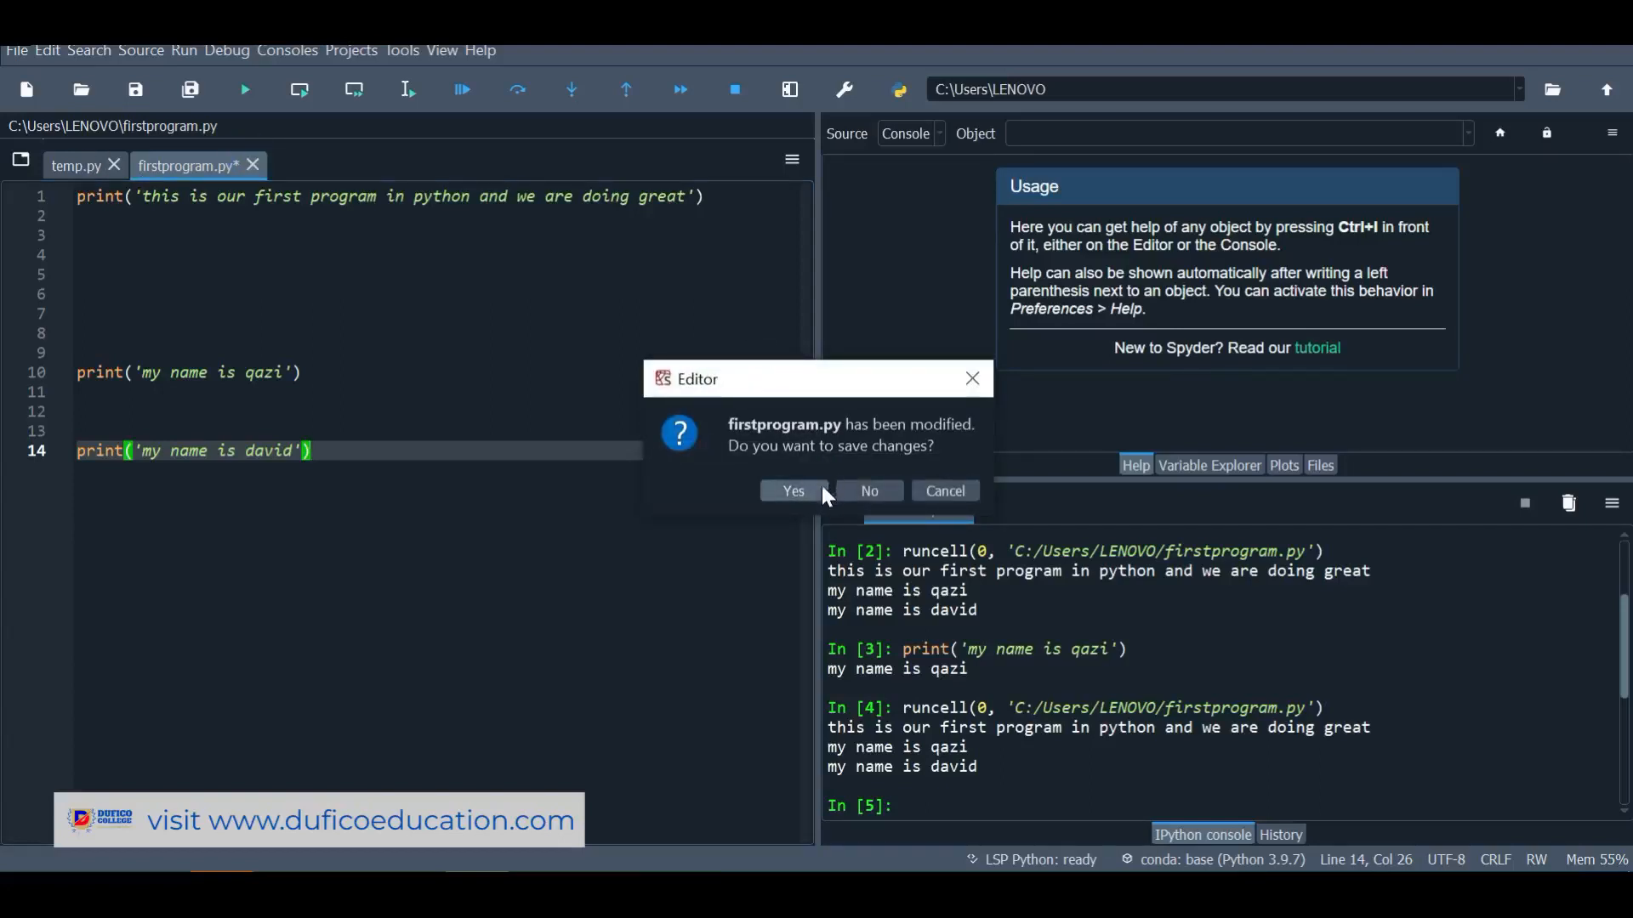
Answer the save prompt to close firstprogram.py, then close temp.py and untitled1.py
{"action": "left_click", "coordinate": [799, 490]}
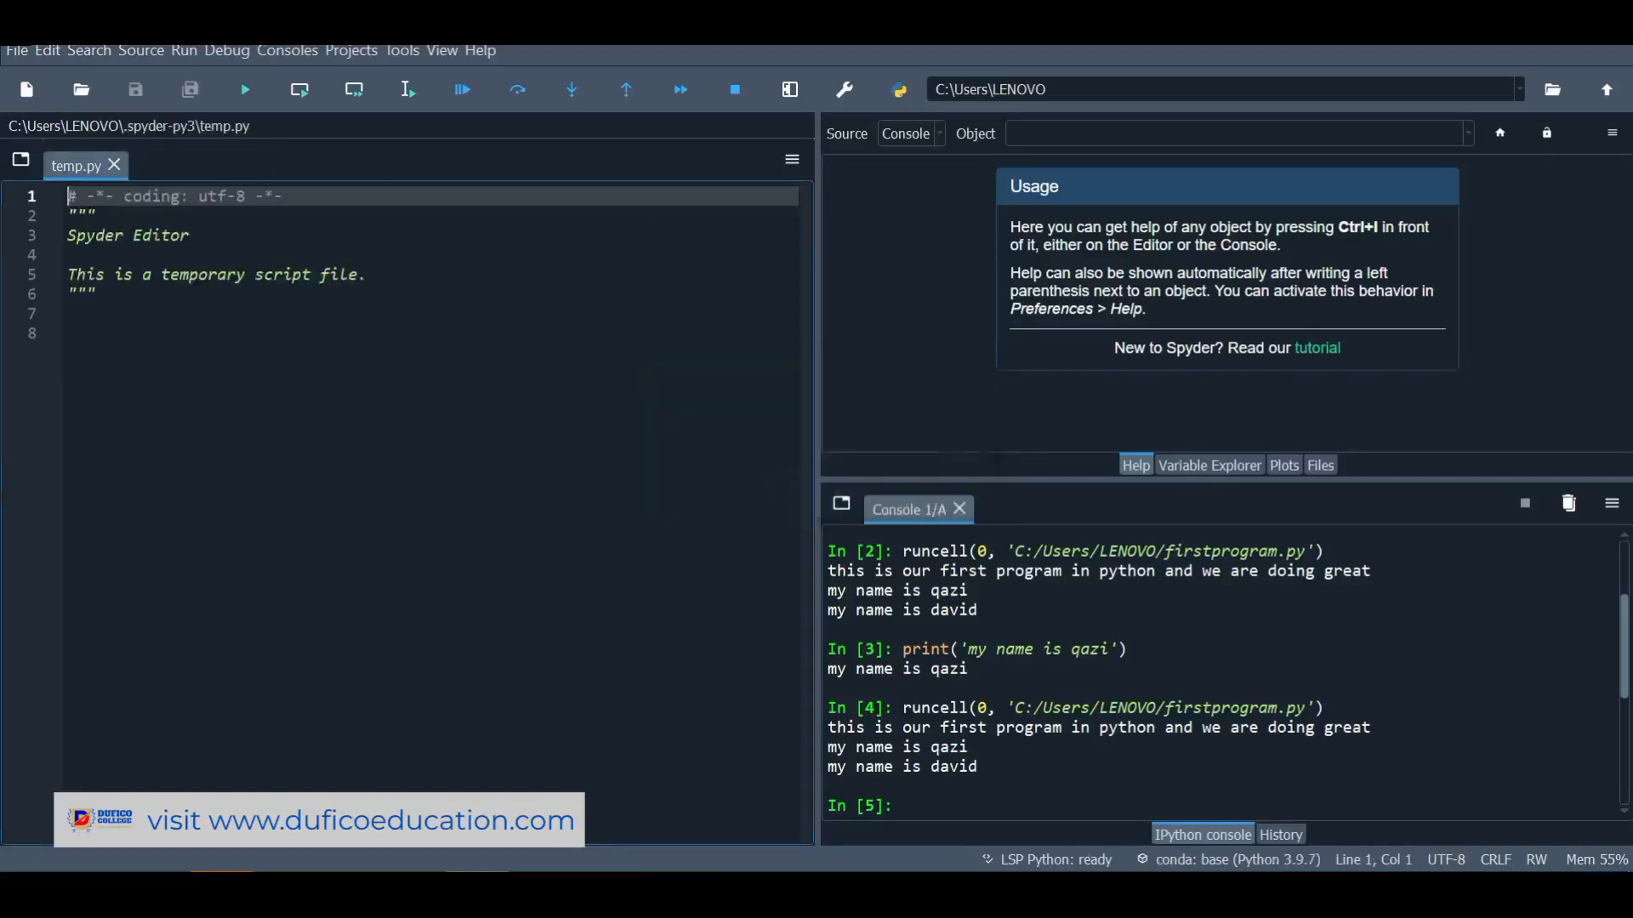
{"action": "left_click", "coordinate": [117, 166]}
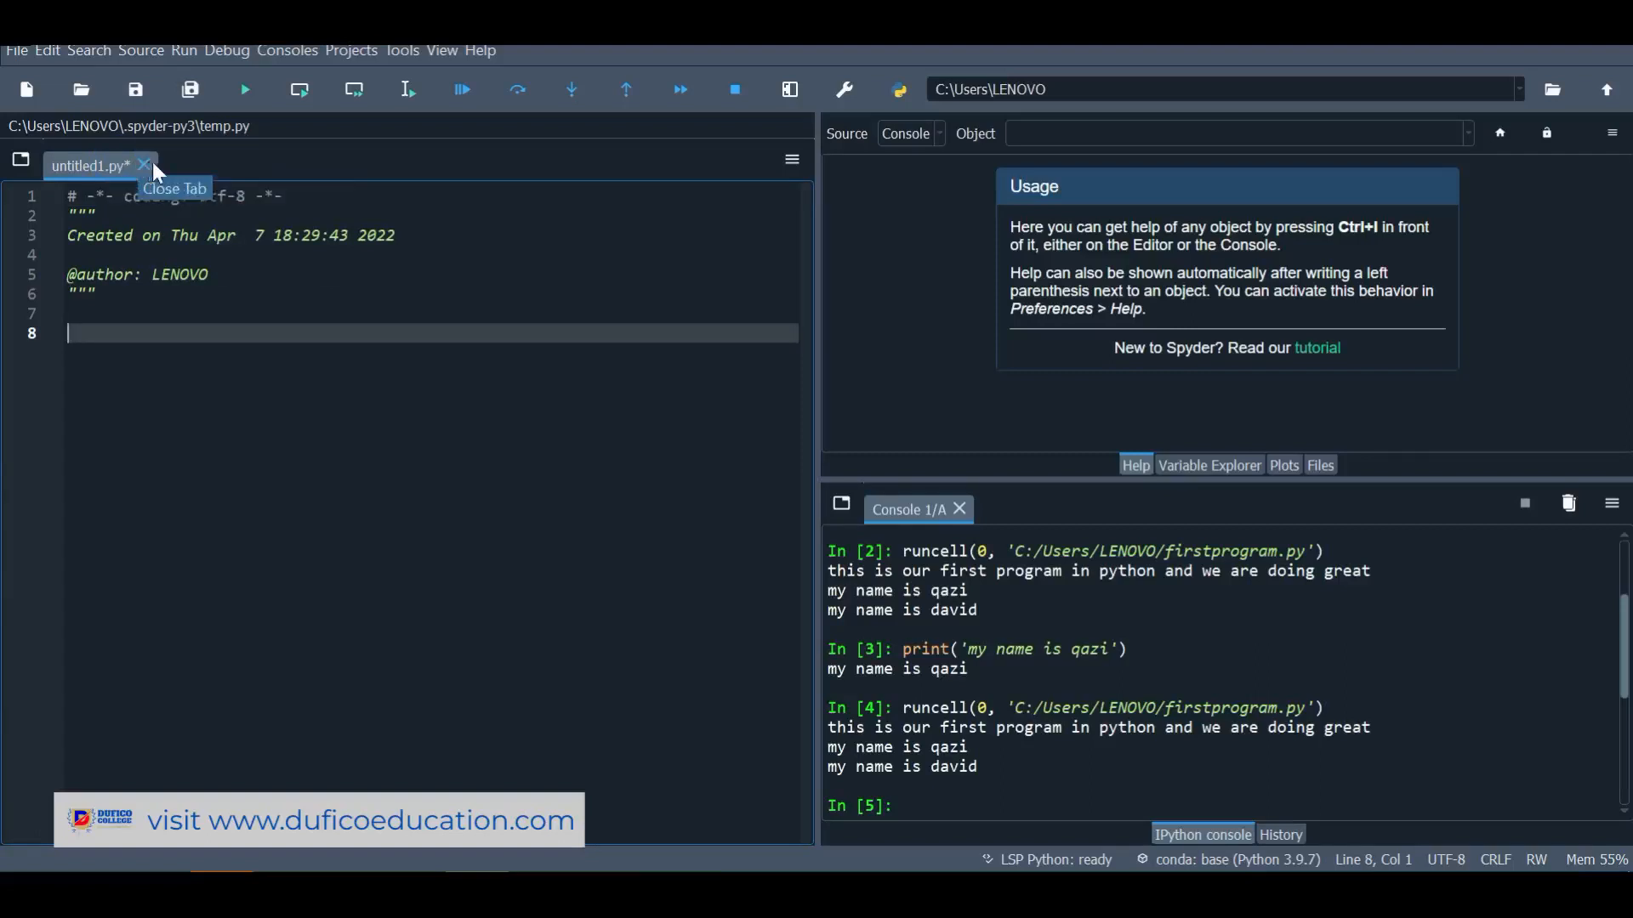
{"action": "left_click", "coordinate": [154, 162]}
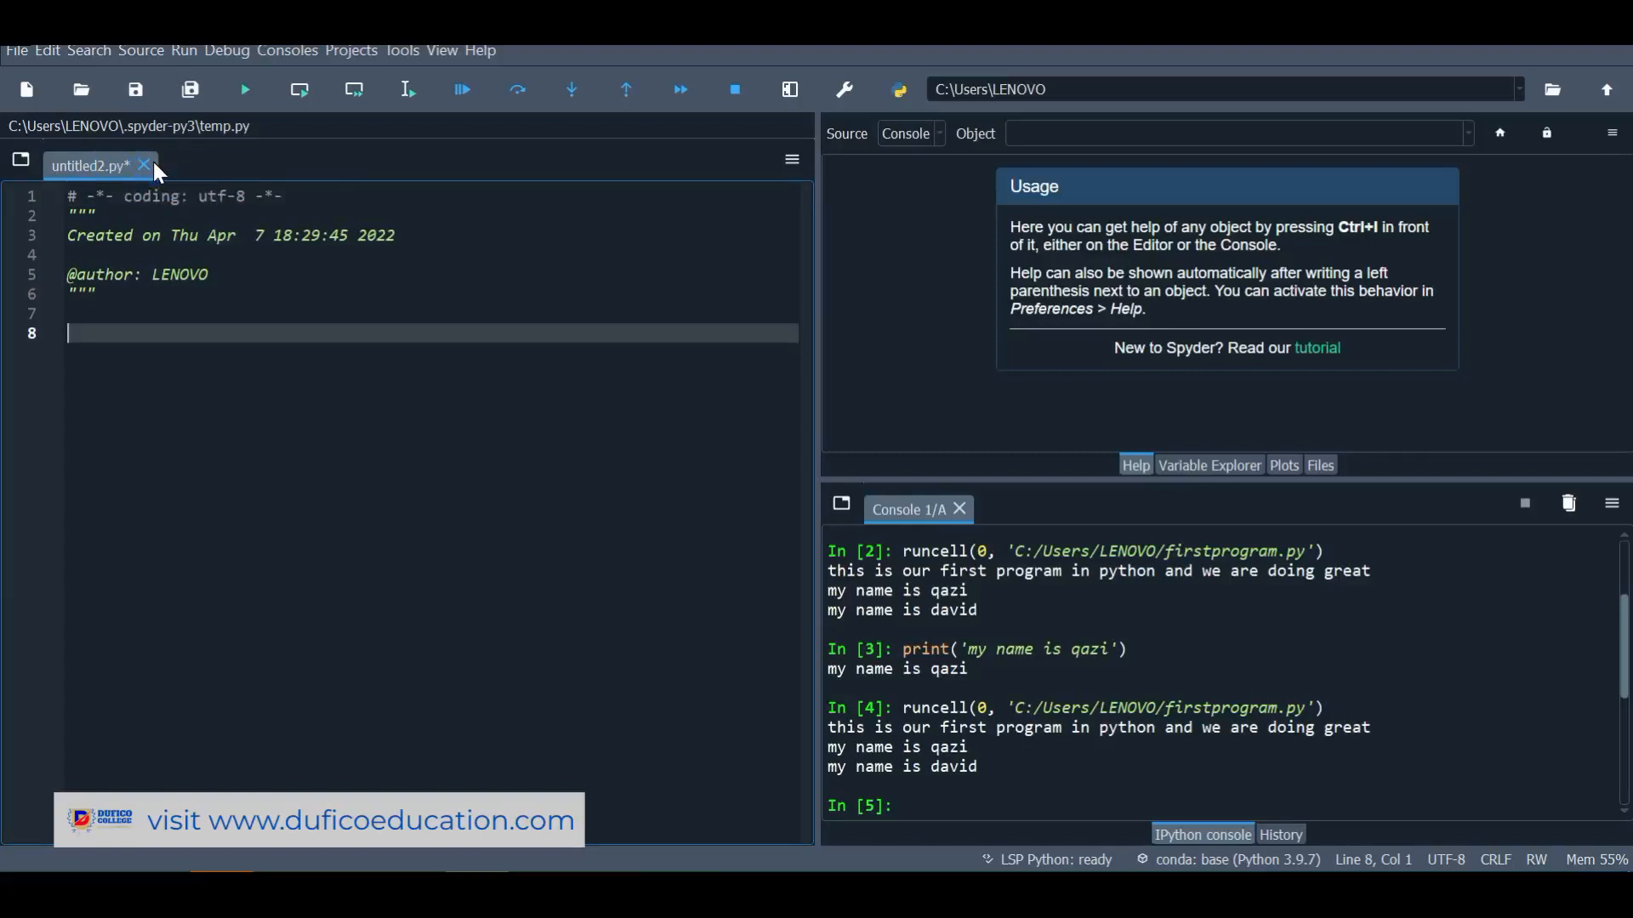
Reopen firstprogram.py from the user folder via File > Open
{"action": "left_click", "coordinate": [10, 53]}
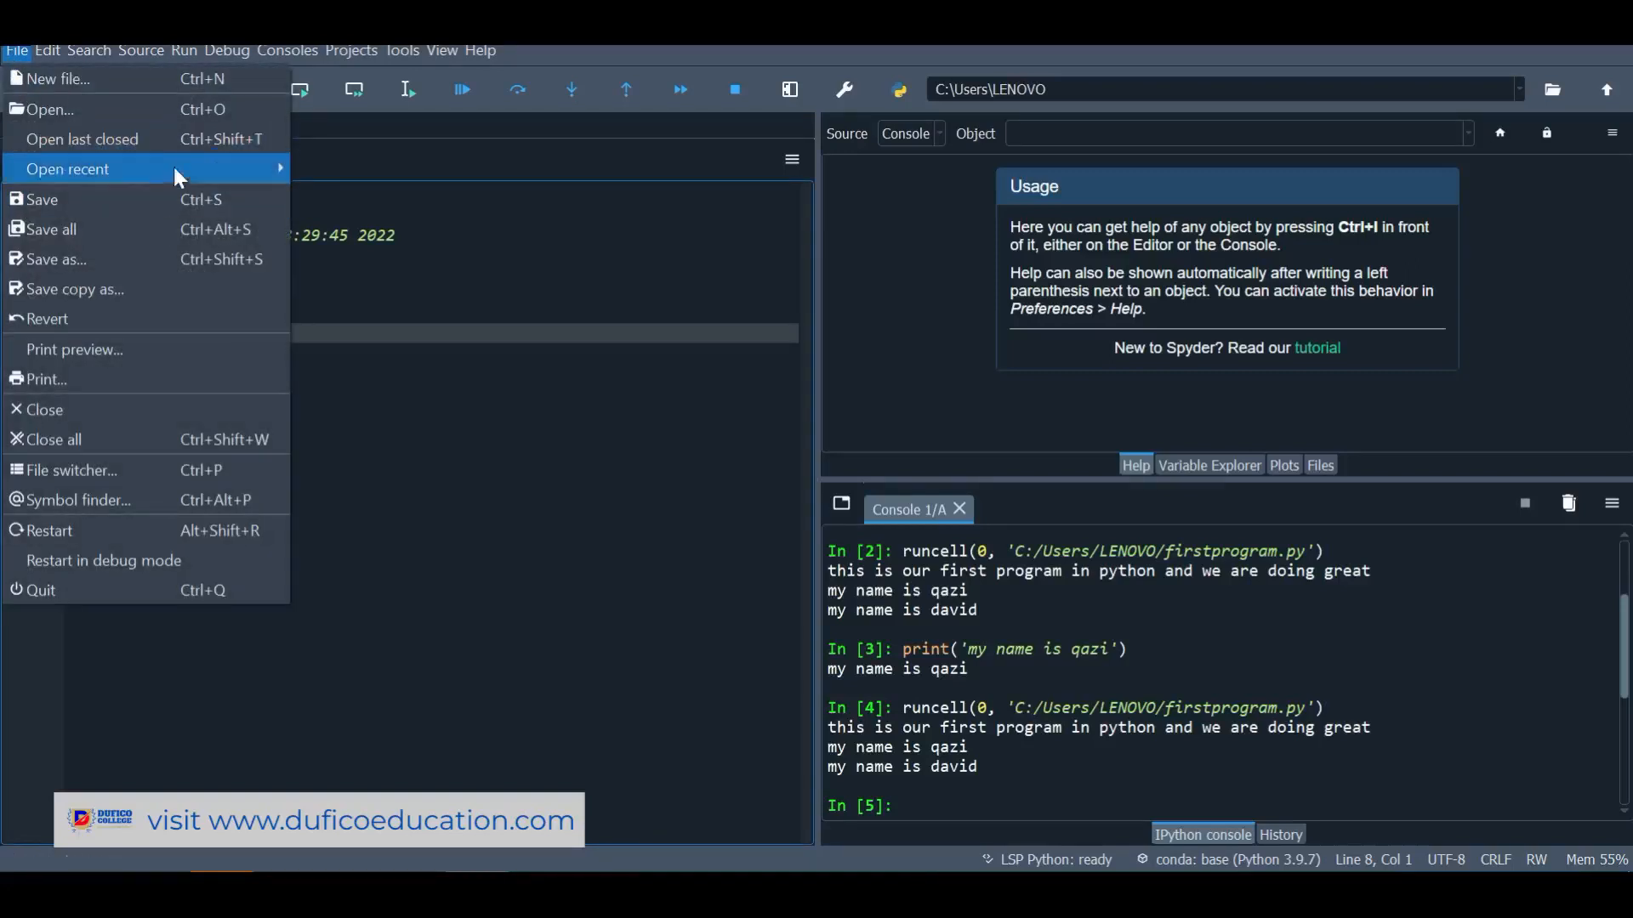
{"action": "mouse_move", "coordinate": [131, 172]}
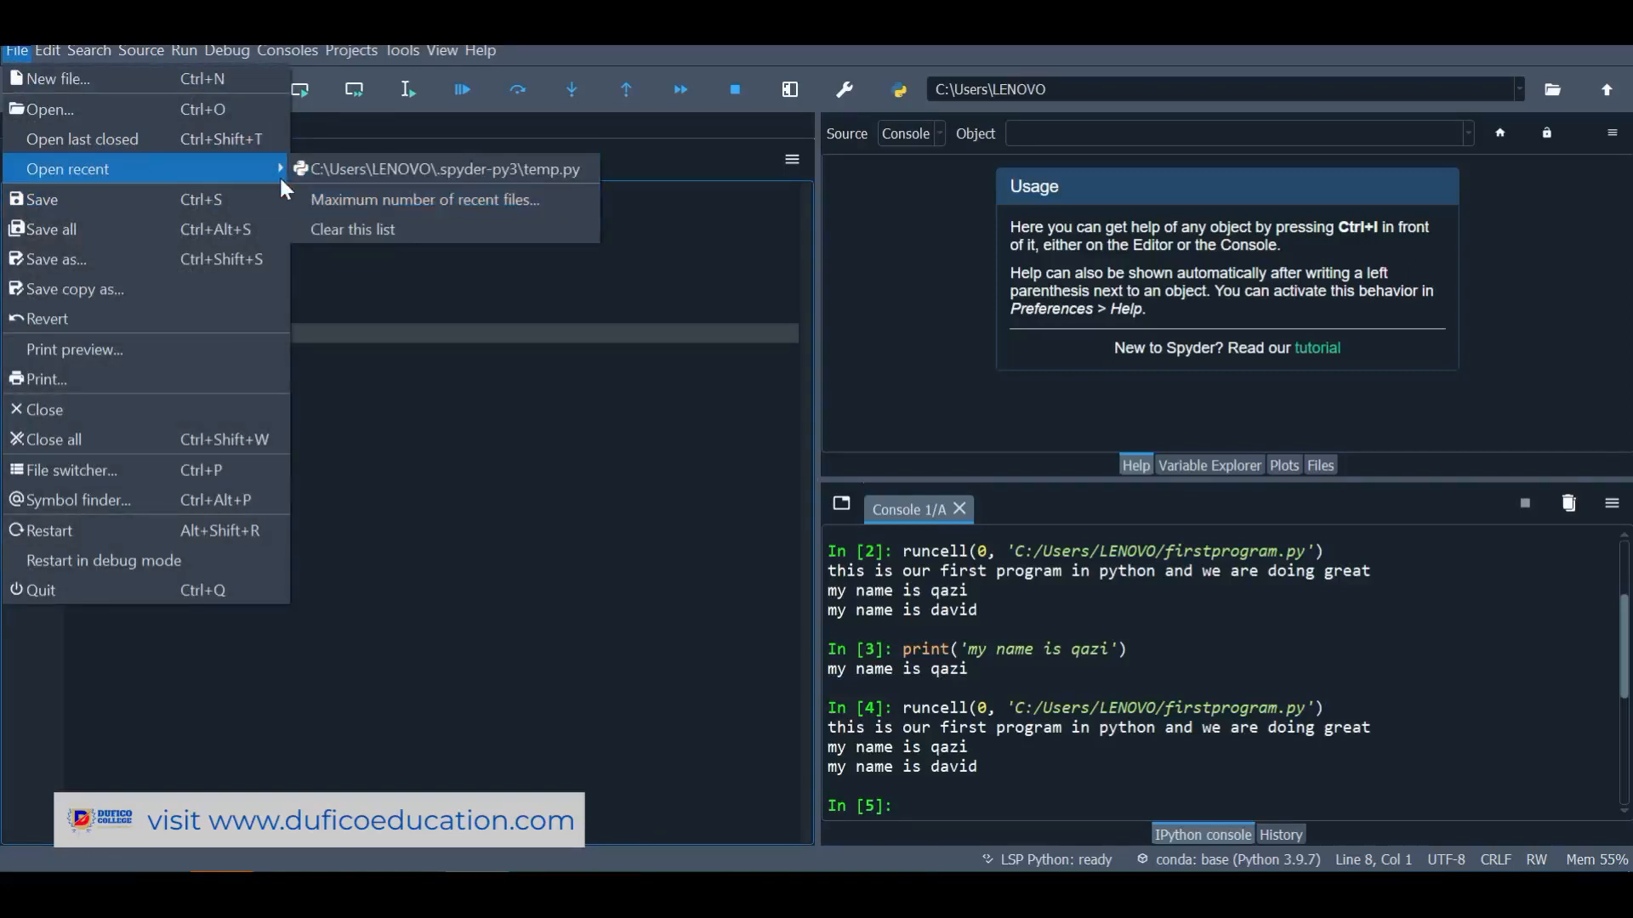
{"action": "left_click", "coordinate": [64, 98]}
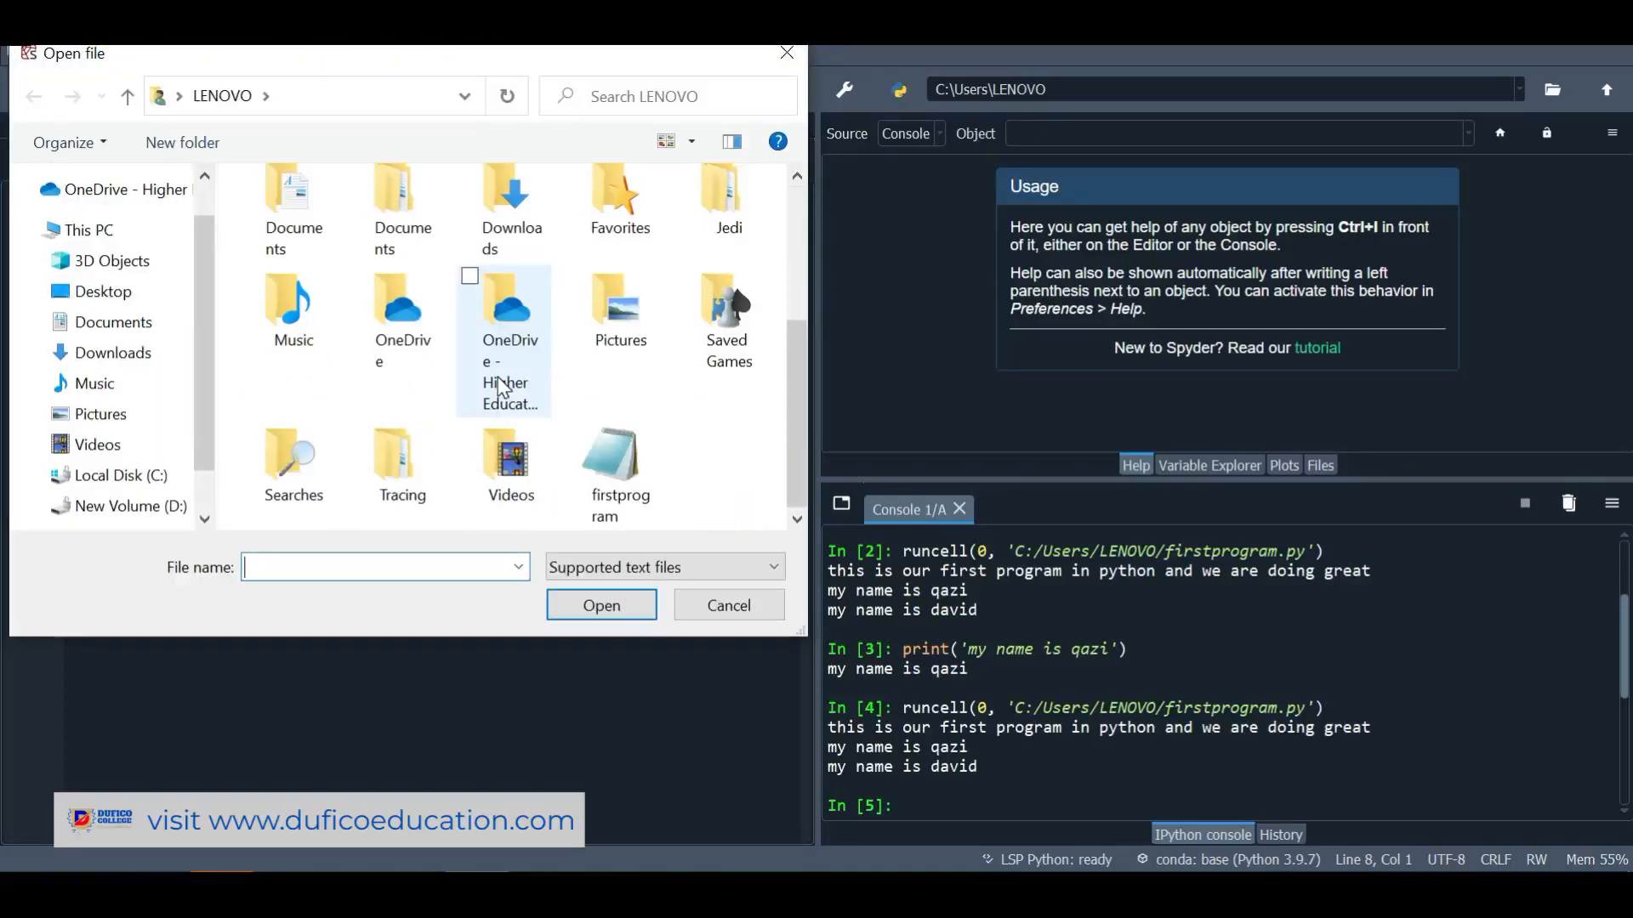
{"action": "left_click", "coordinate": [603, 487]}
{"action": "left_click", "coordinate": [585, 616]}
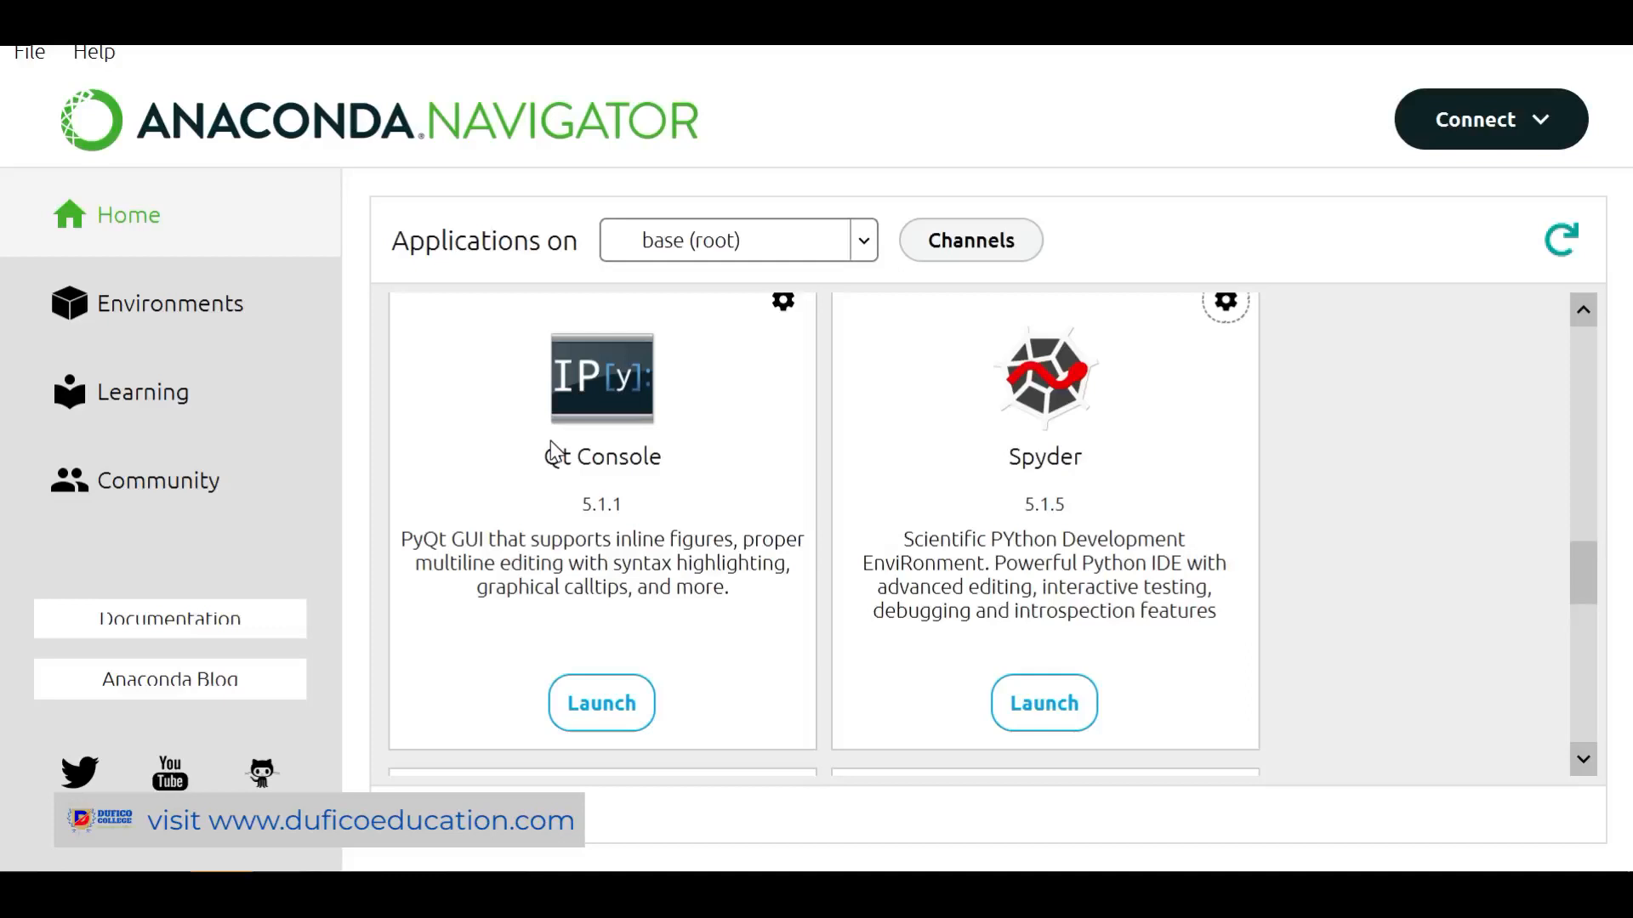
{"action": "left_click", "coordinate": [157, 402]}
{"action": "scroll", "coordinate": [660, 530], "scroll_direction": "down", "scroll_amount": 6}
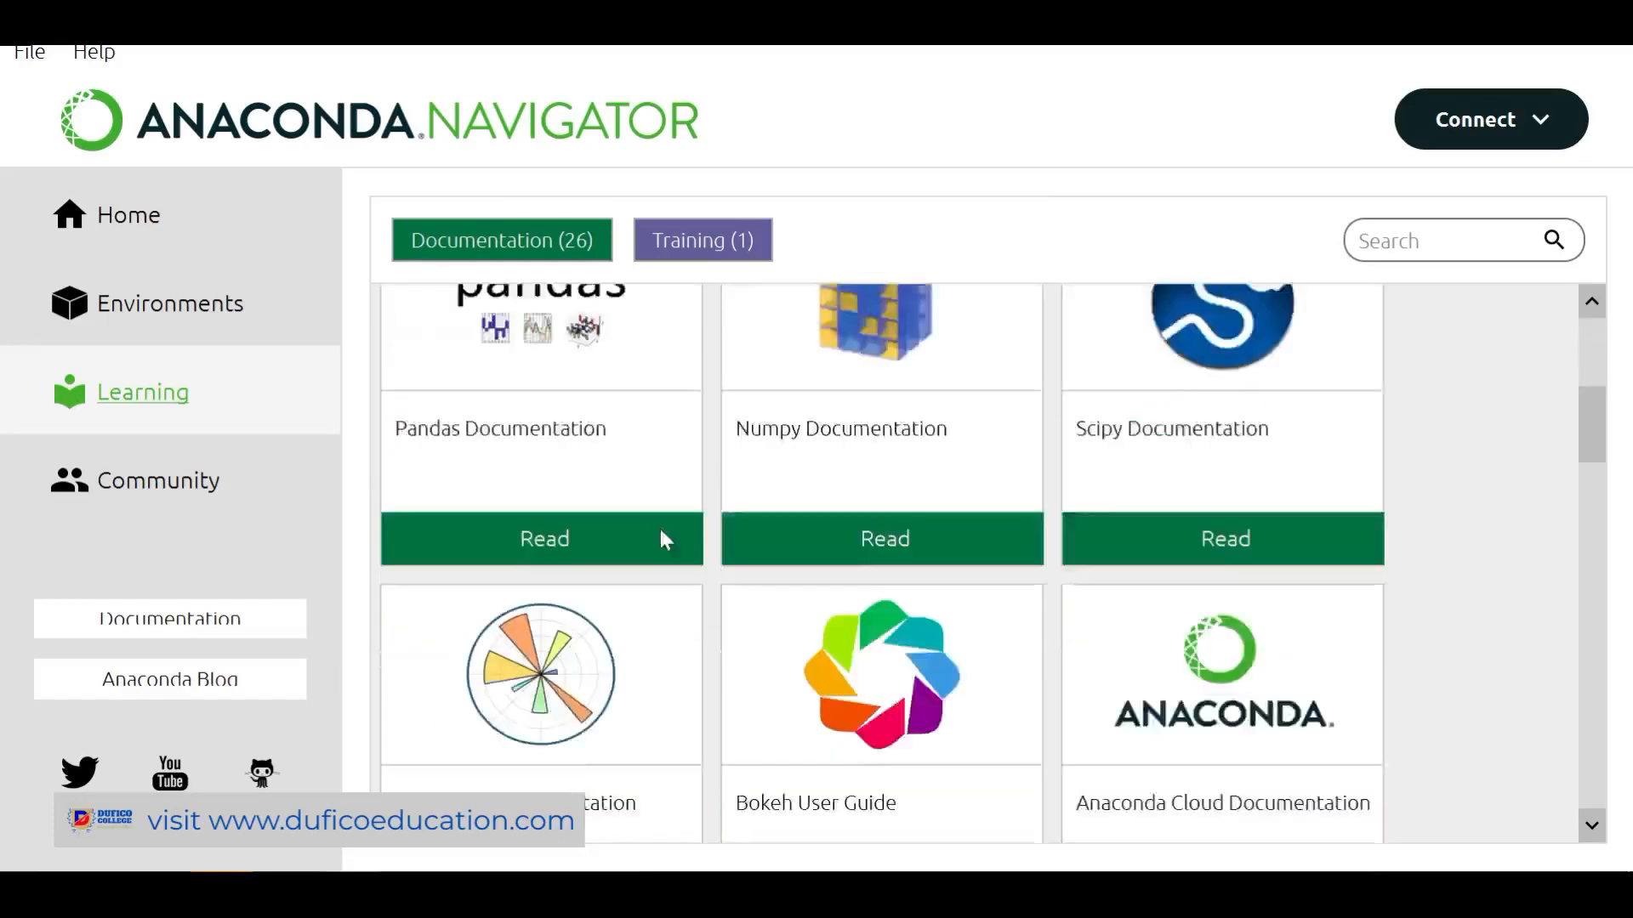
{"action": "scroll", "coordinate": [660, 531], "scroll_direction": "up", "scroll_amount": 6}
{"action": "scroll", "coordinate": [660, 529], "scroll_direction": "down", "scroll_amount": 10}
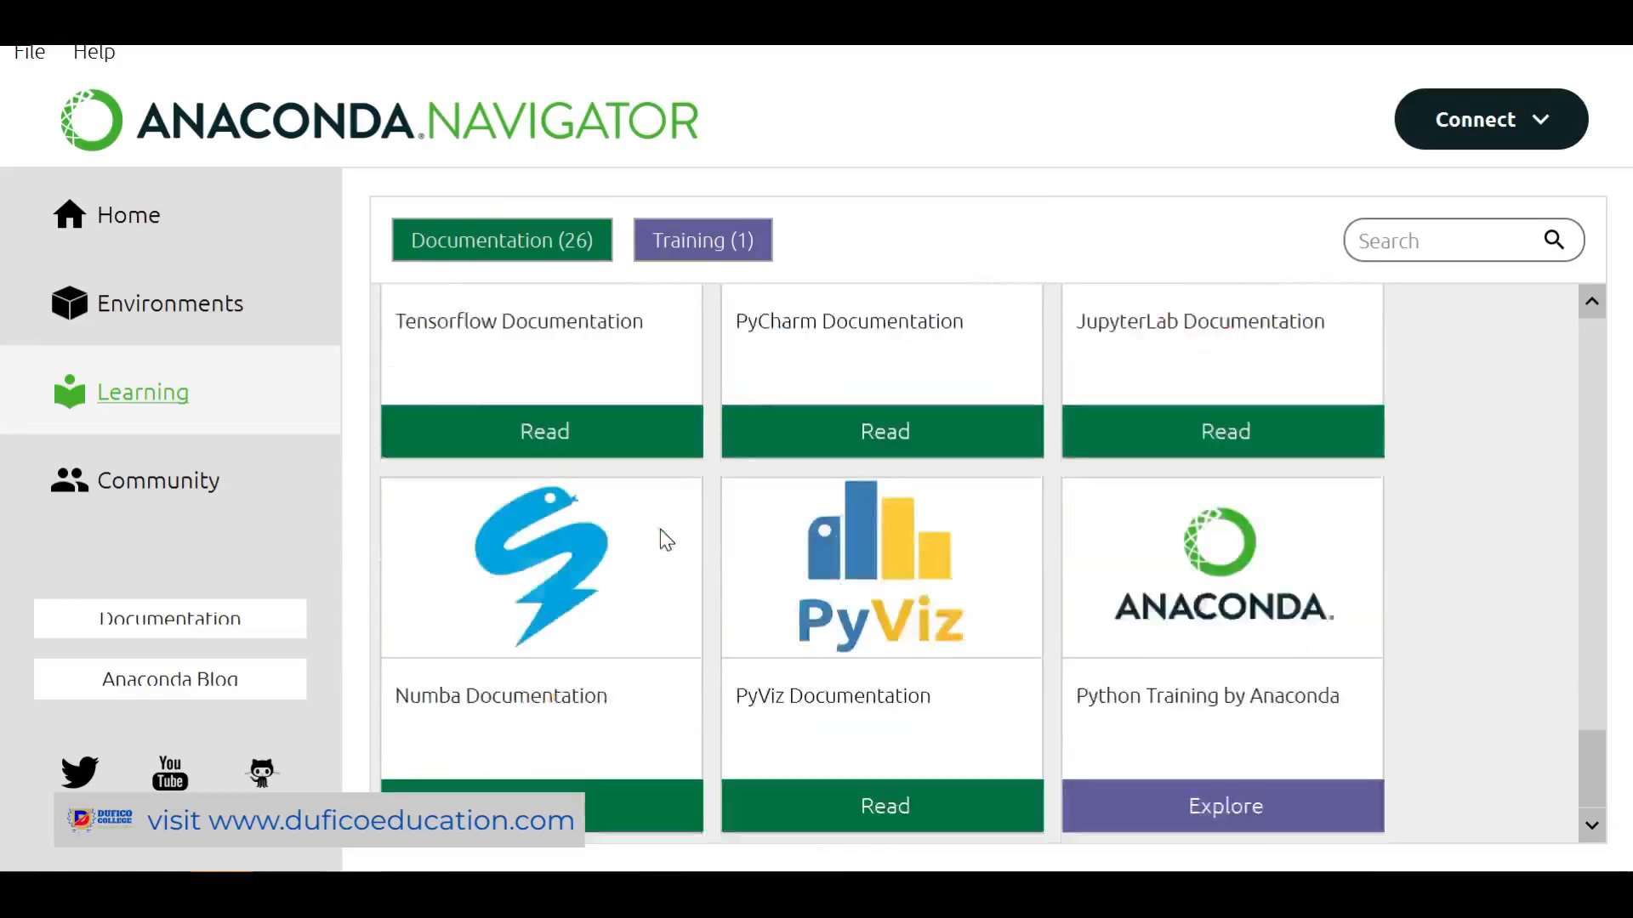
{"action": "scroll", "coordinate": [666, 540], "scroll_direction": "up", "scroll_amount": 10}
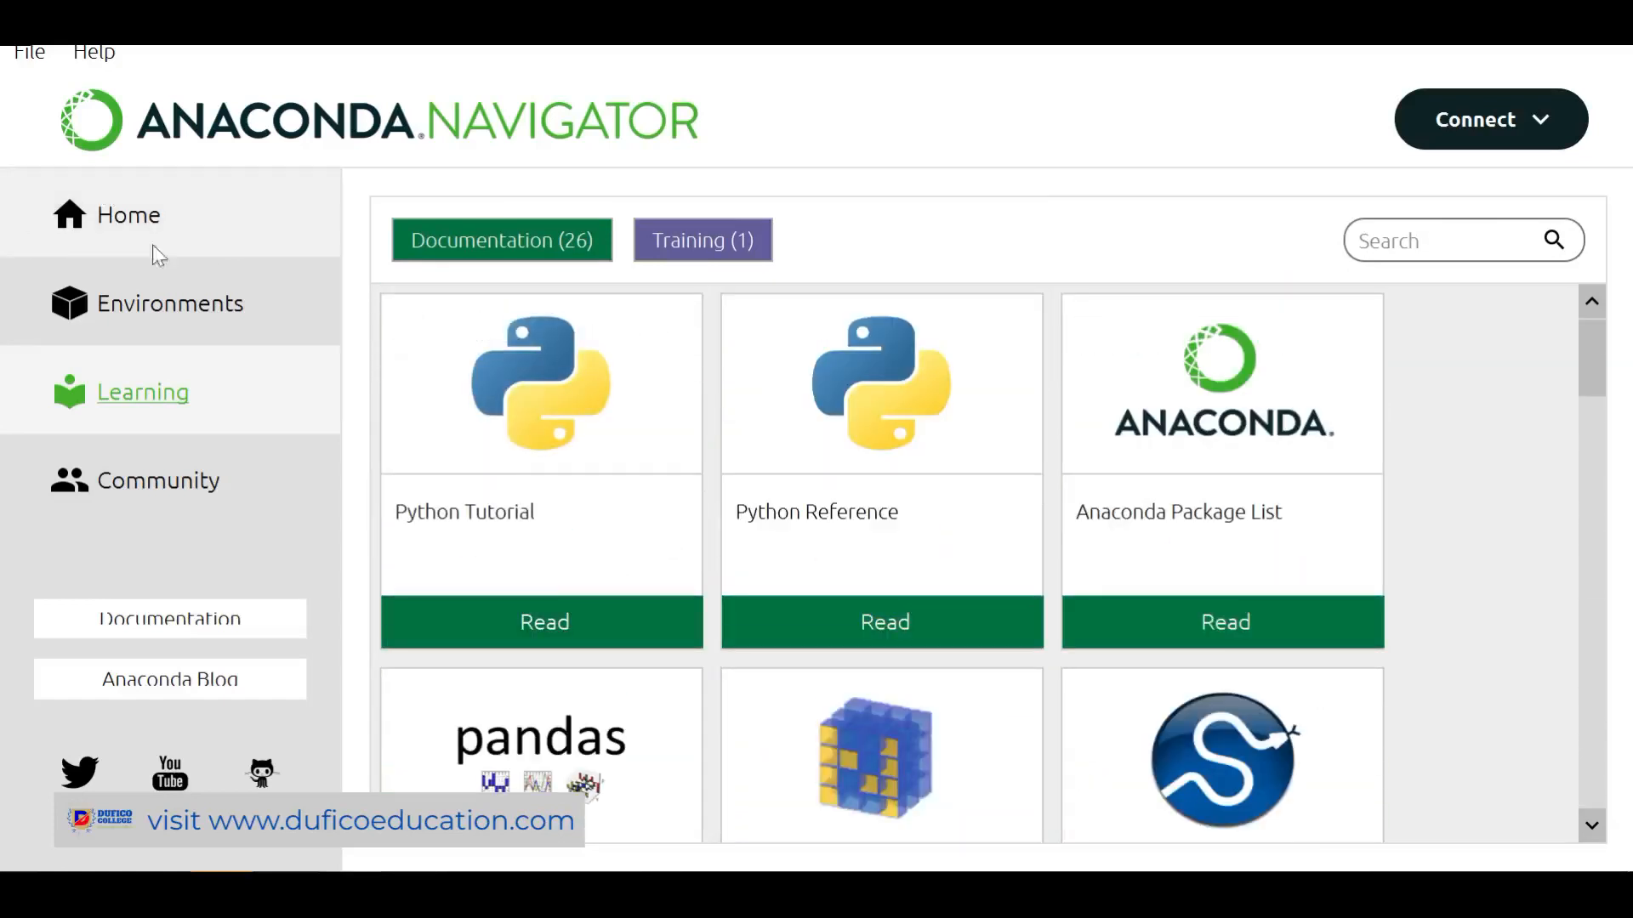
{"action": "left_click", "coordinate": [187, 319]}
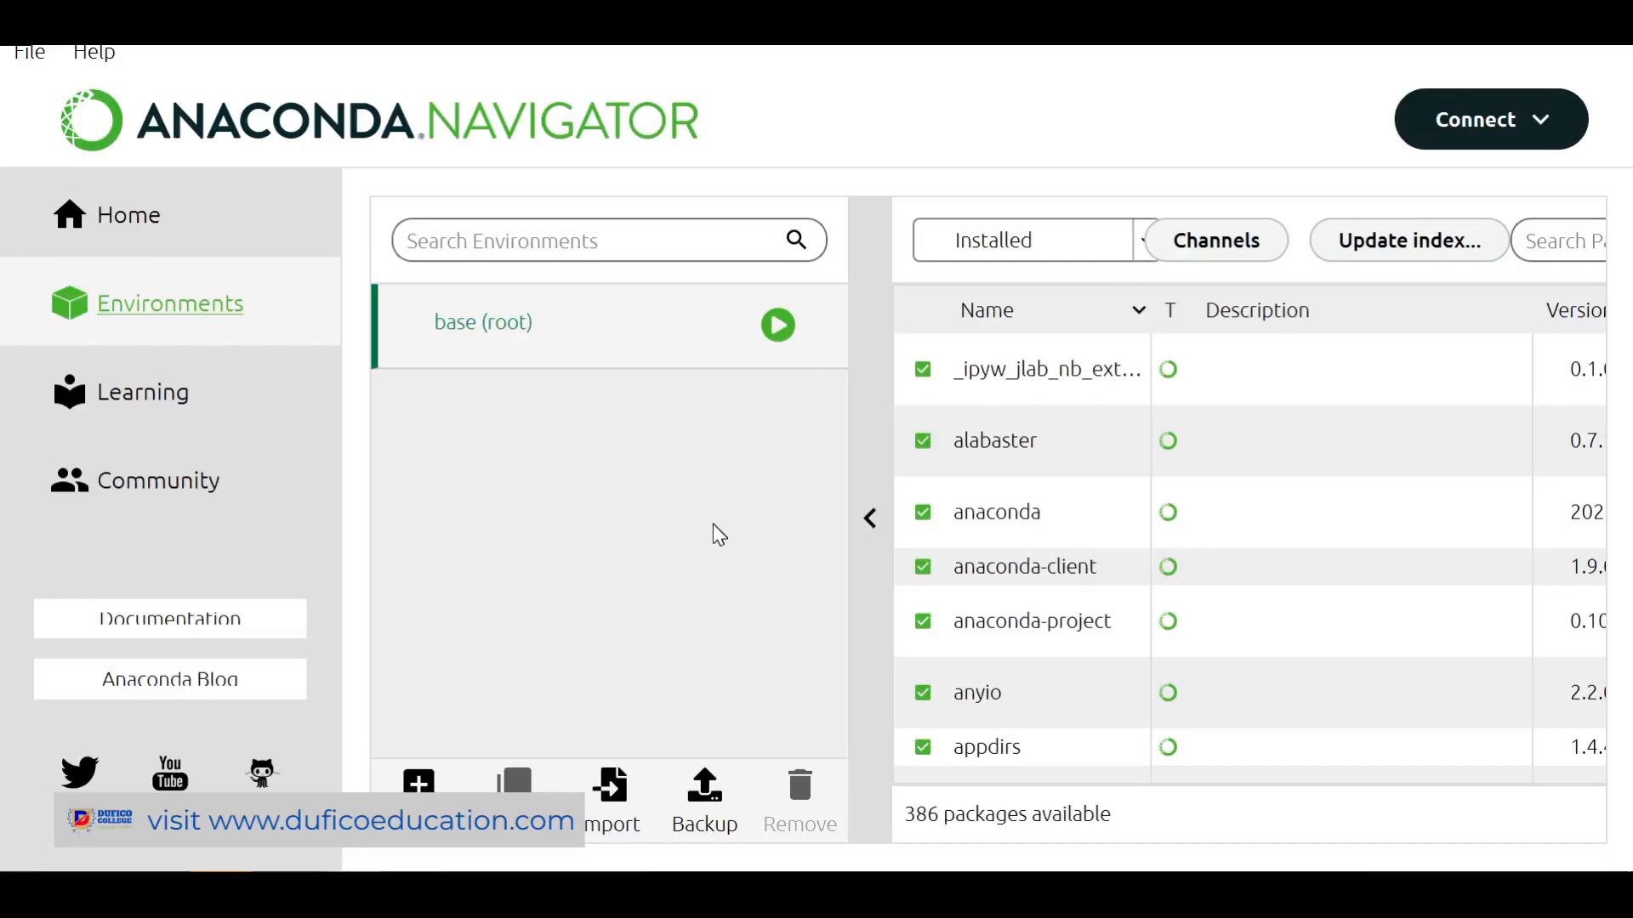
{"action": "left_click", "coordinate": [150, 230]}
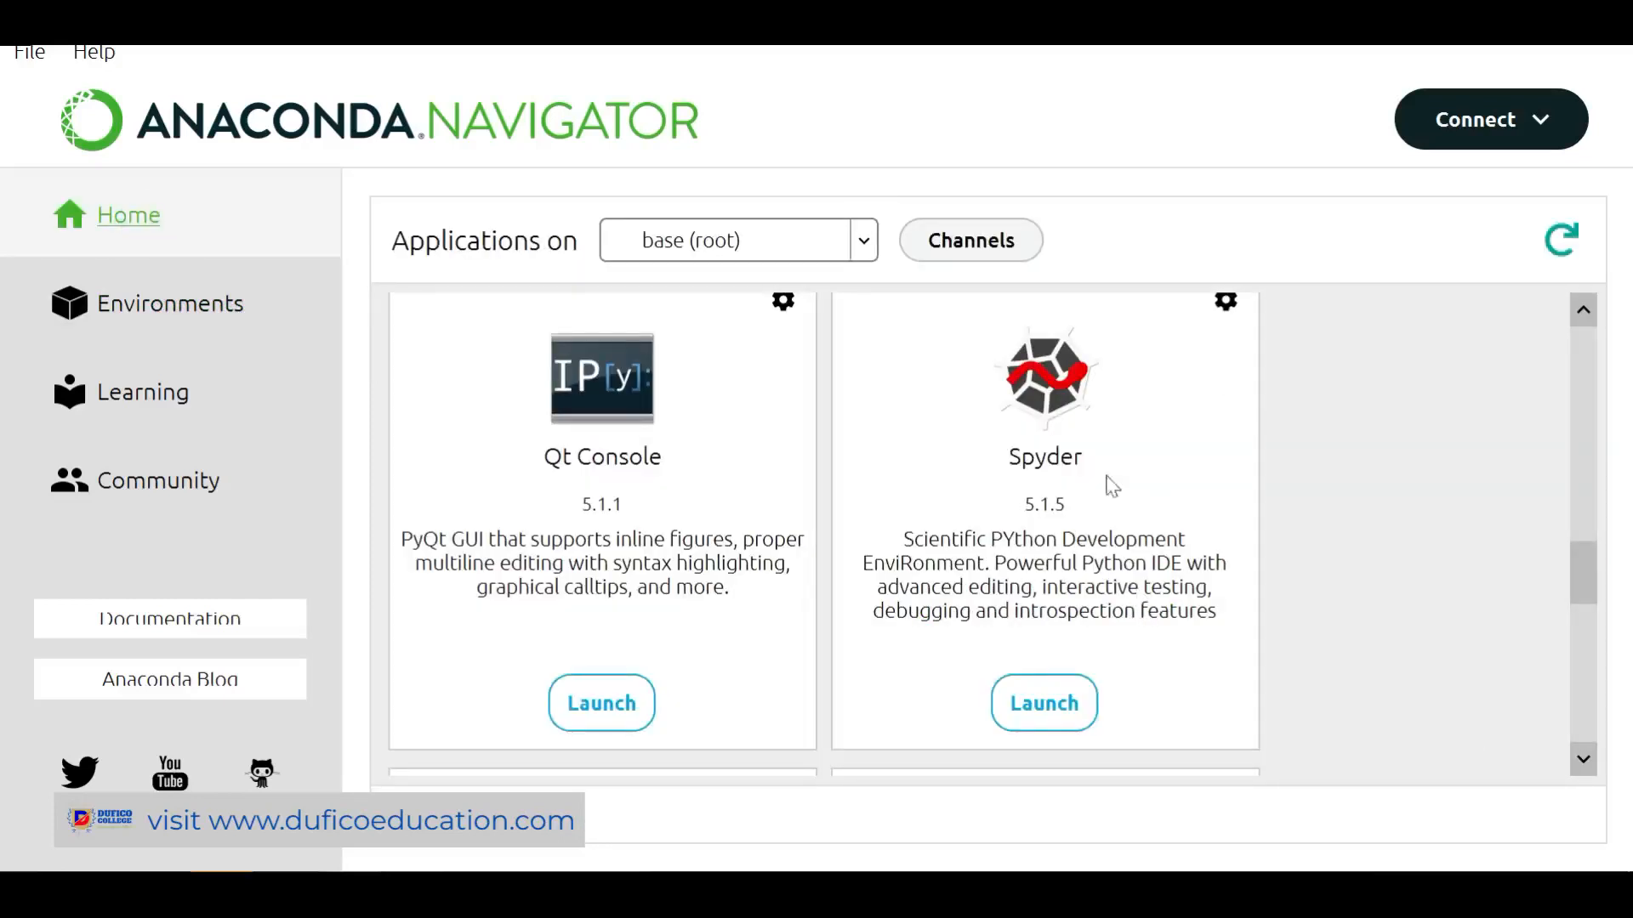
{"action": "scroll", "coordinate": [1092, 506], "scroll_direction": "down", "scroll_amount": 3}
{"action": "scroll", "coordinate": [1089, 508], "scroll_direction": "up", "scroll_amount": 5}
{"action": "scroll", "coordinate": [1088, 508], "scroll_direction": "down", "scroll_amount": 5}
{"action": "scroll", "coordinate": [1359, 622], "scroll_direction": "up", "scroll_amount": 4}
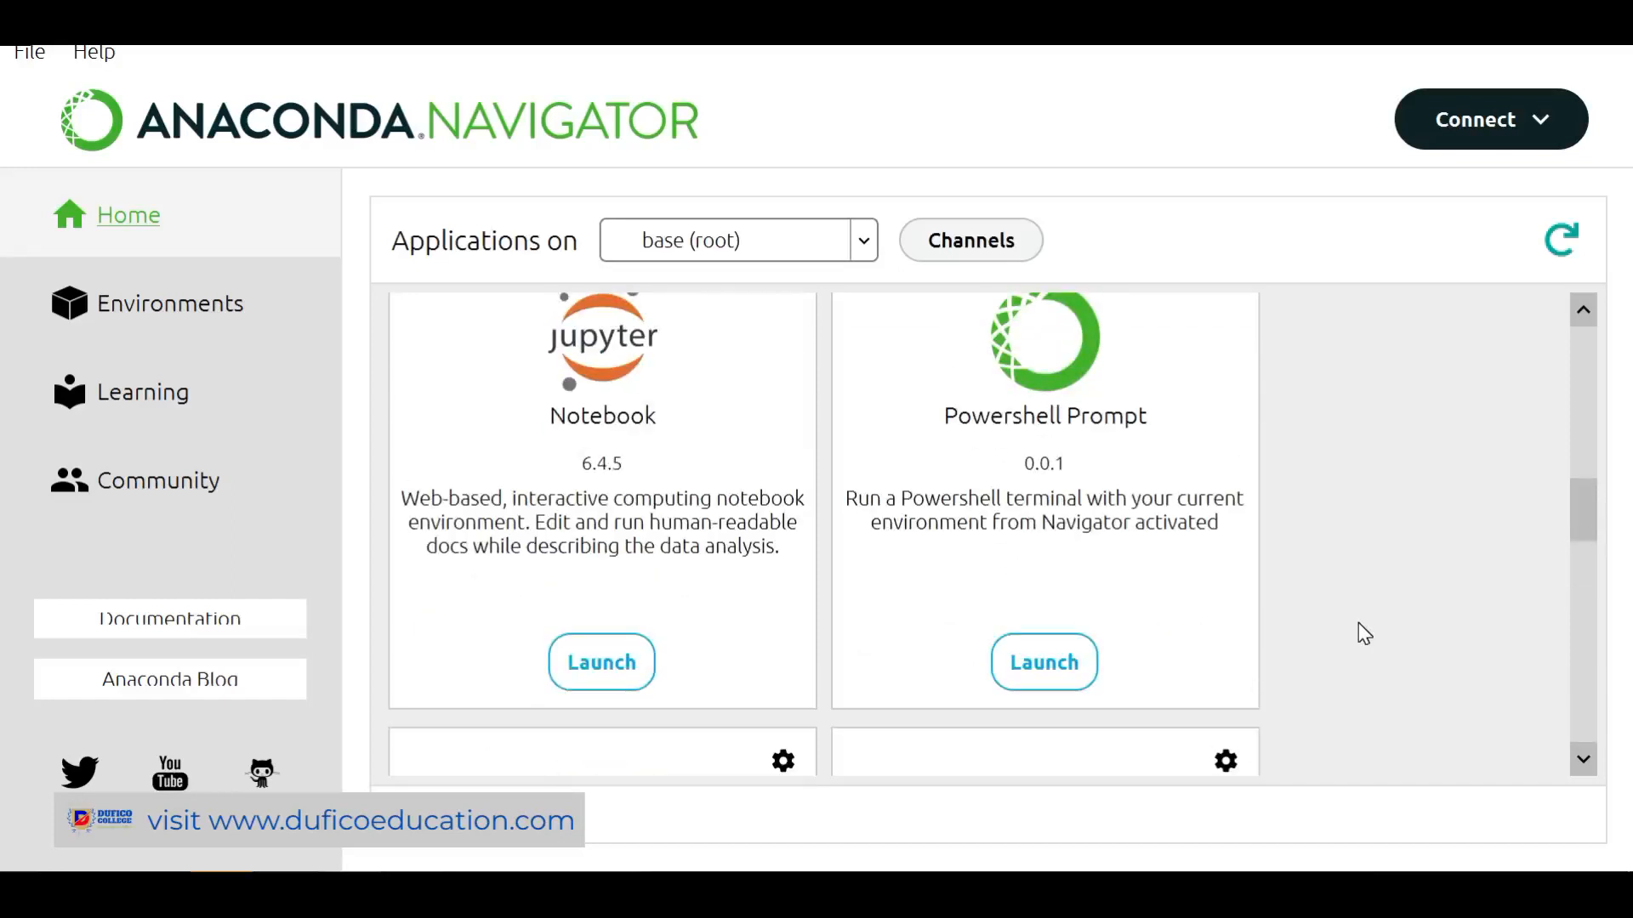